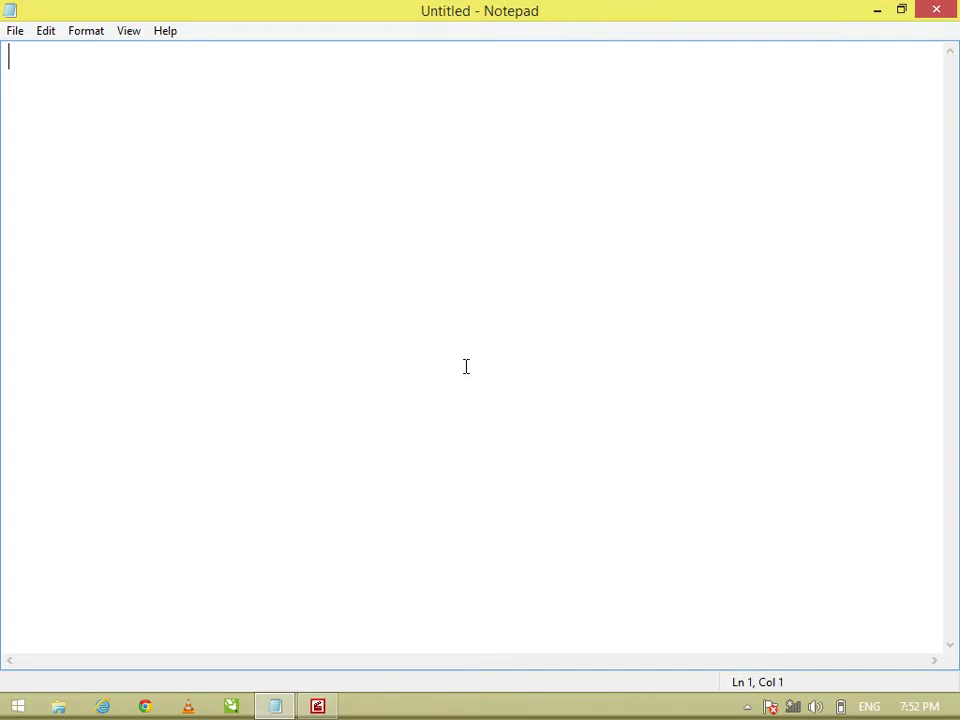
View the Start screen, its charms and the app switcher, returning to the blank note on the desktop.
{"action": "key", "text": "super"}
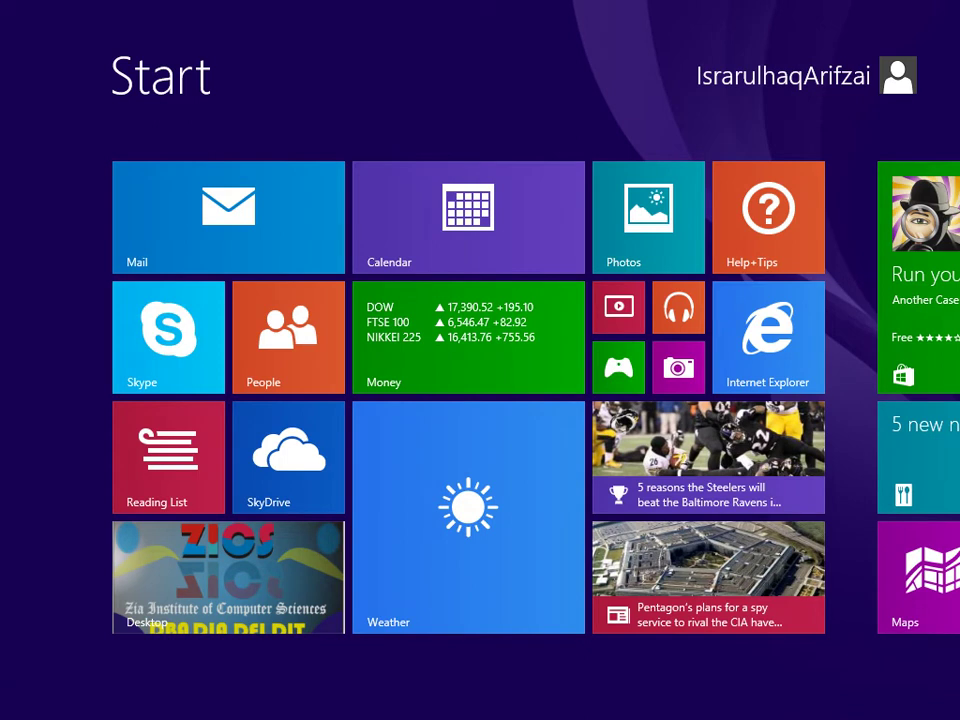
{"action": "key", "text": "super+c"}
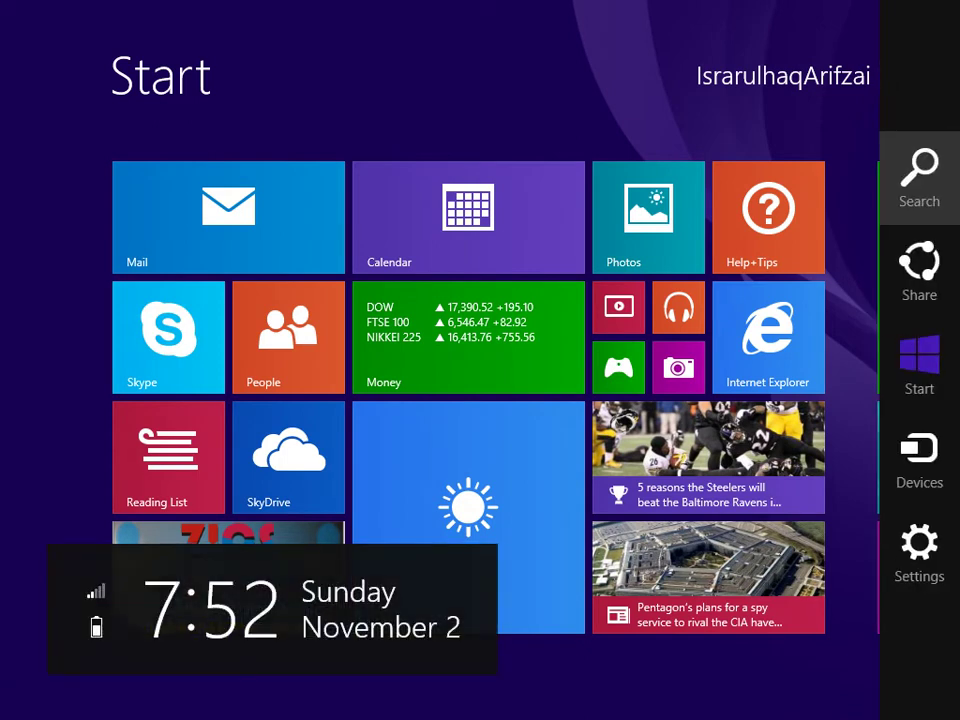
{"action": "mouse_move", "coordinate": [11, 540]}
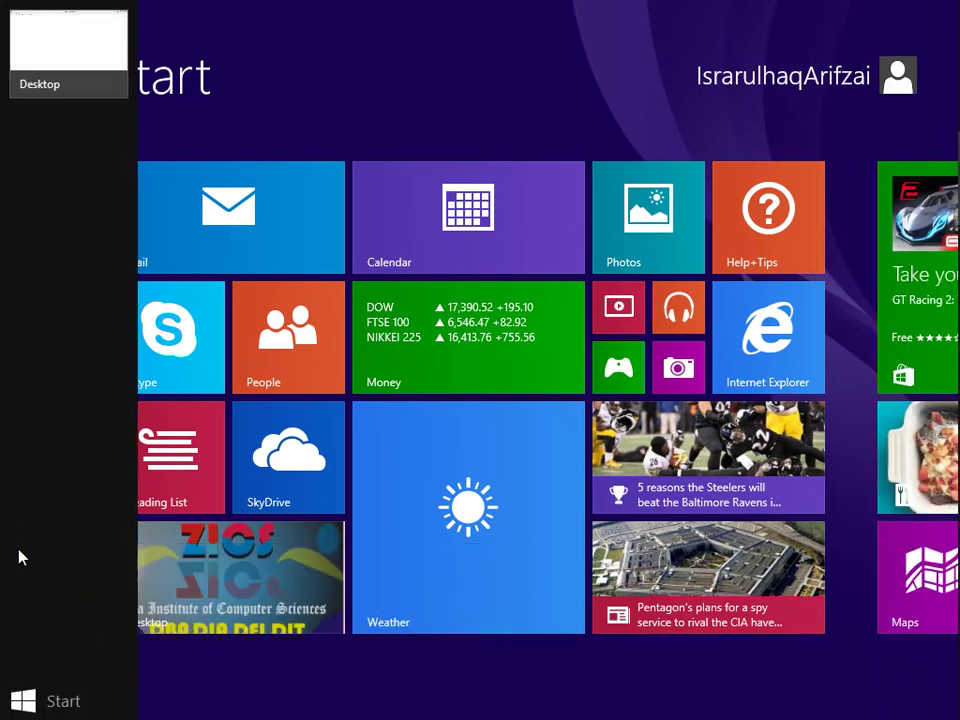
{"action": "left_click", "coordinate": [181, 575]}
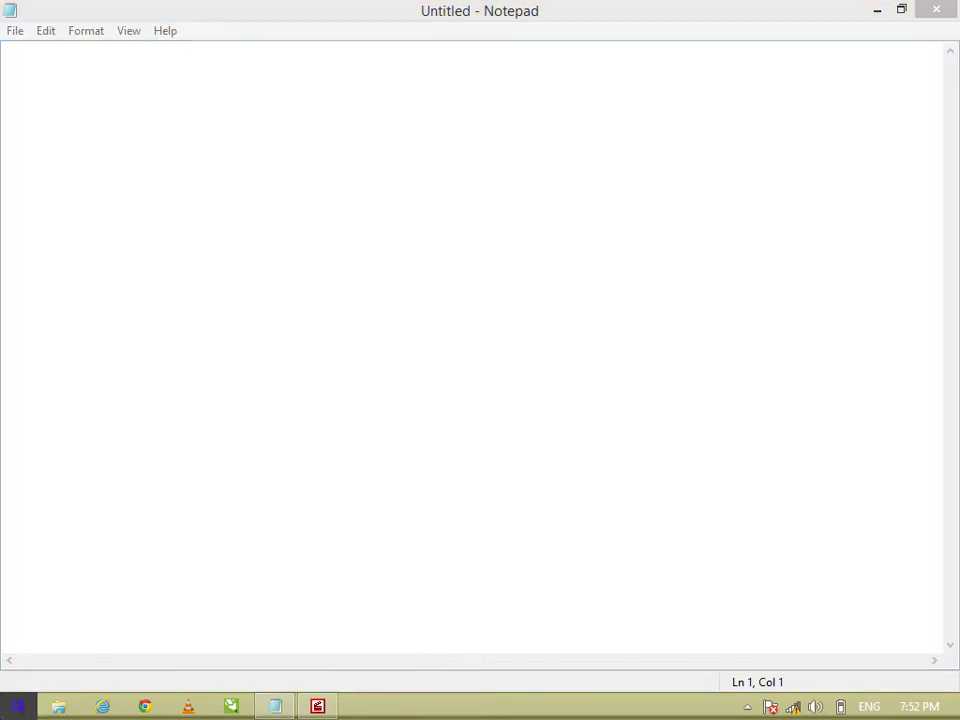
{"action": "left_click", "coordinate": [17, 706]}
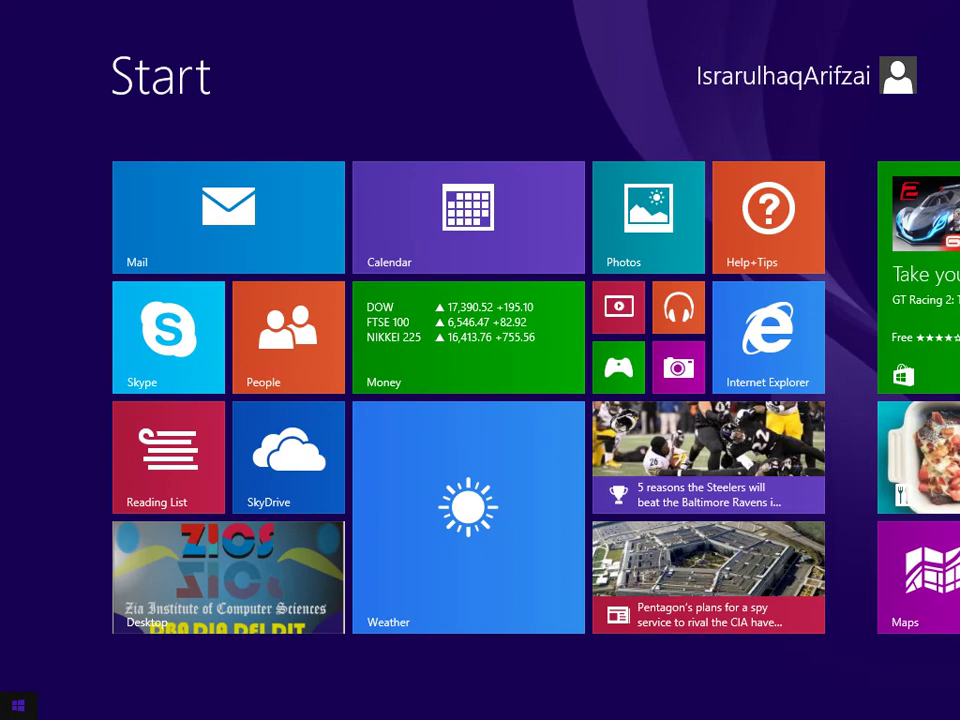
{"action": "left_click", "coordinate": [199, 560]}
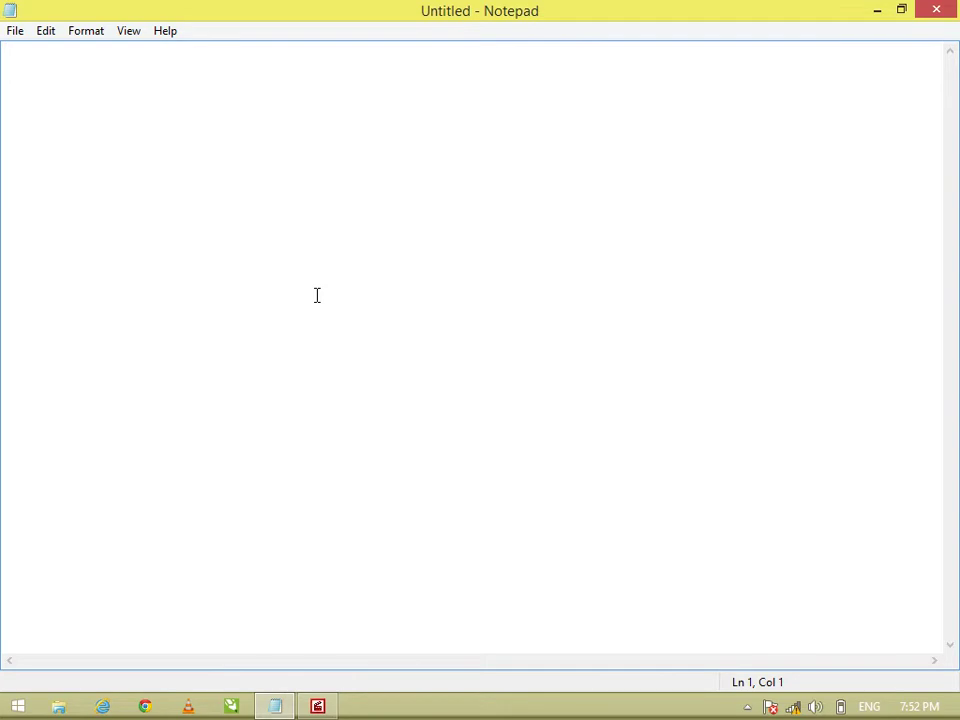
Enter "apps" on the first line of the note and "Application Software:" on the second.
{"action": "type", "text": "apps"}
{"action": "key", "text": "Return"}
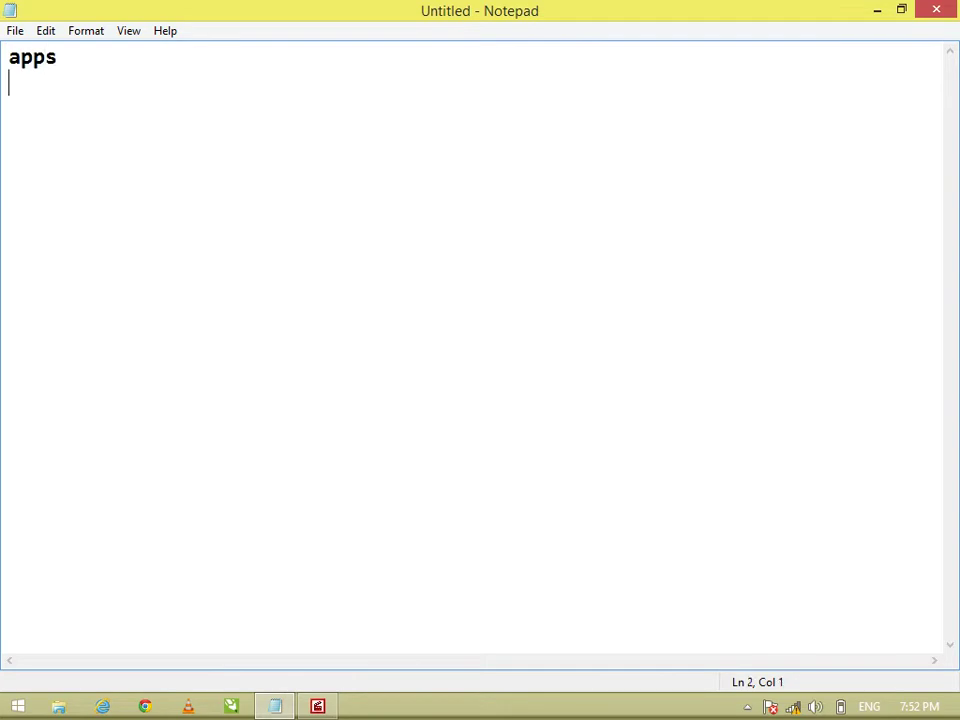
{"action": "type", "text": "Applicati"}
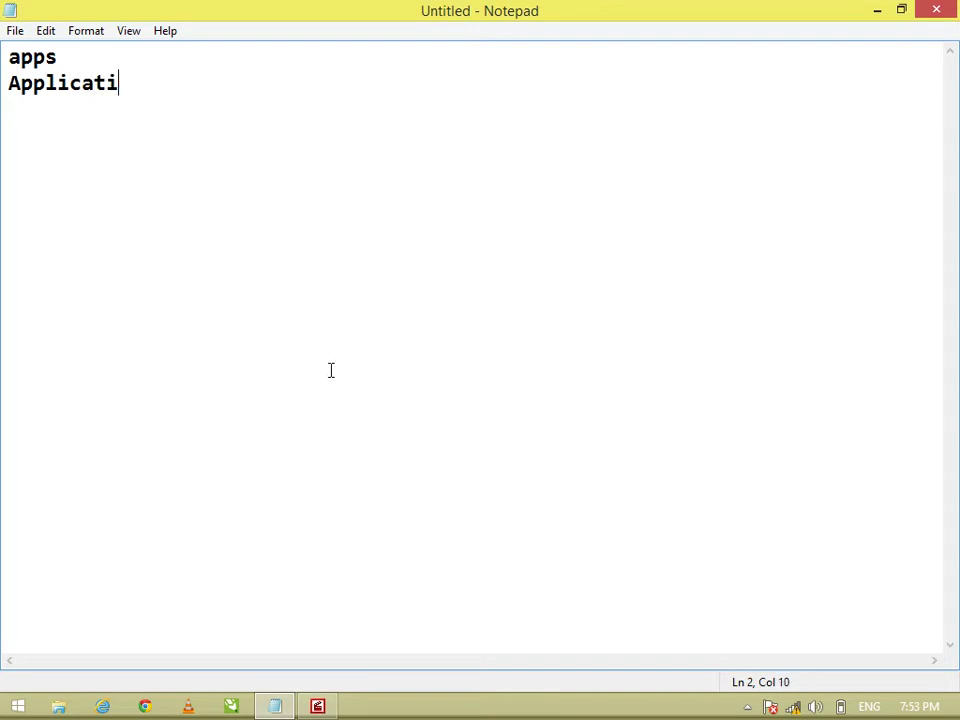
{"action": "type", "text": "on Softw"}
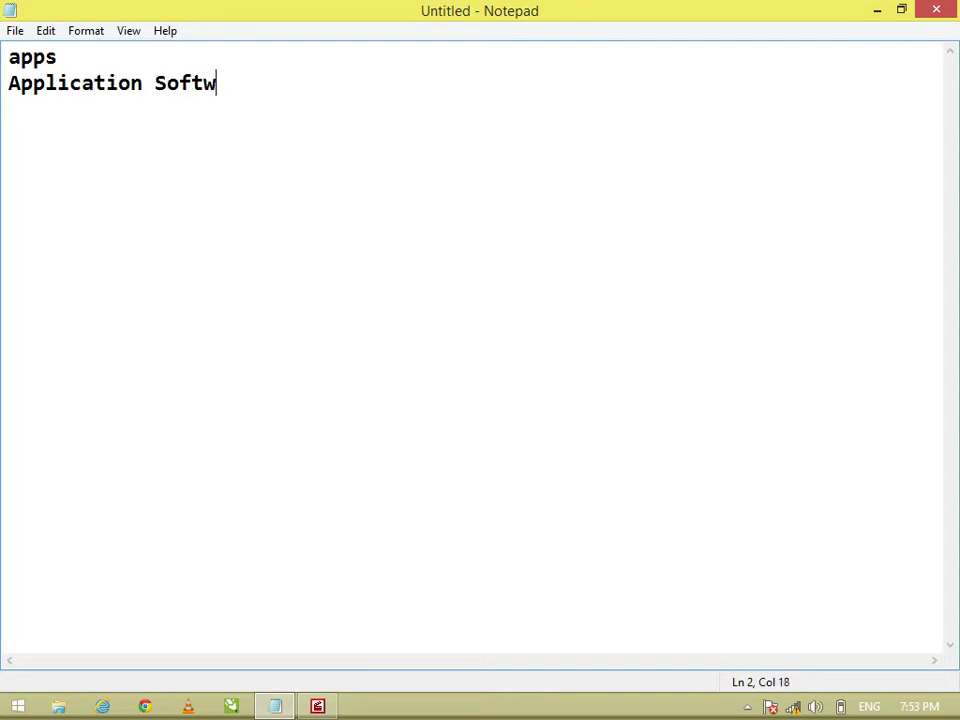
{"action": "type", "text": "are:"}
{"action": "key", "text": "Return"}
Launch the Weather app from the Start screen and switch back to the Notepad note.
{"action": "left_click", "coordinate": [16, 706]}
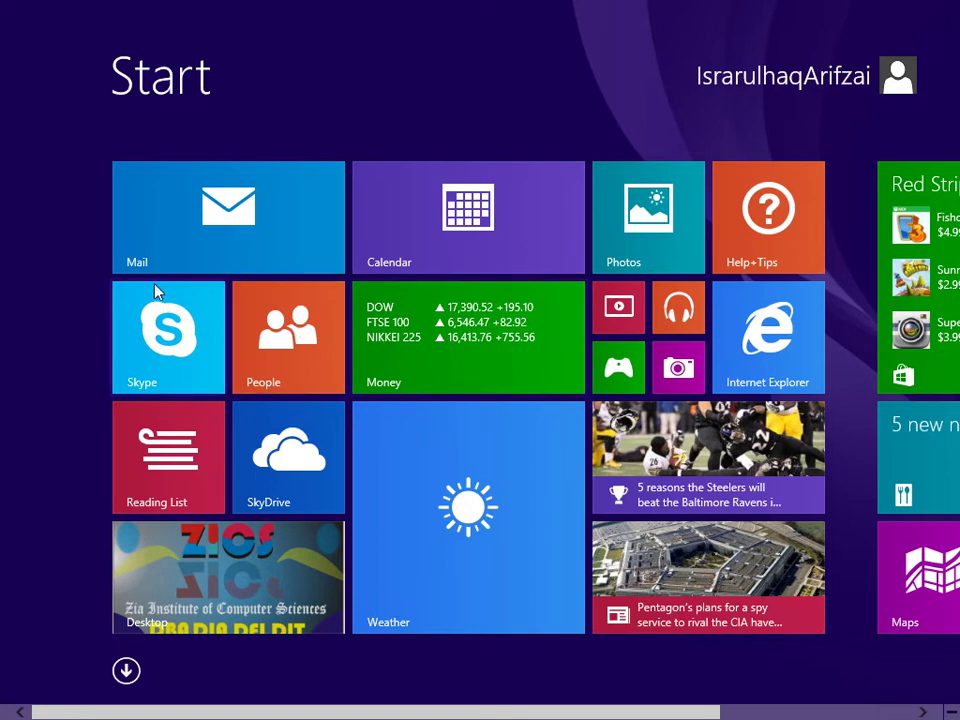
{"action": "left_click_drag", "start_coordinate": [144, 711], "coordinate": [105, 714]}
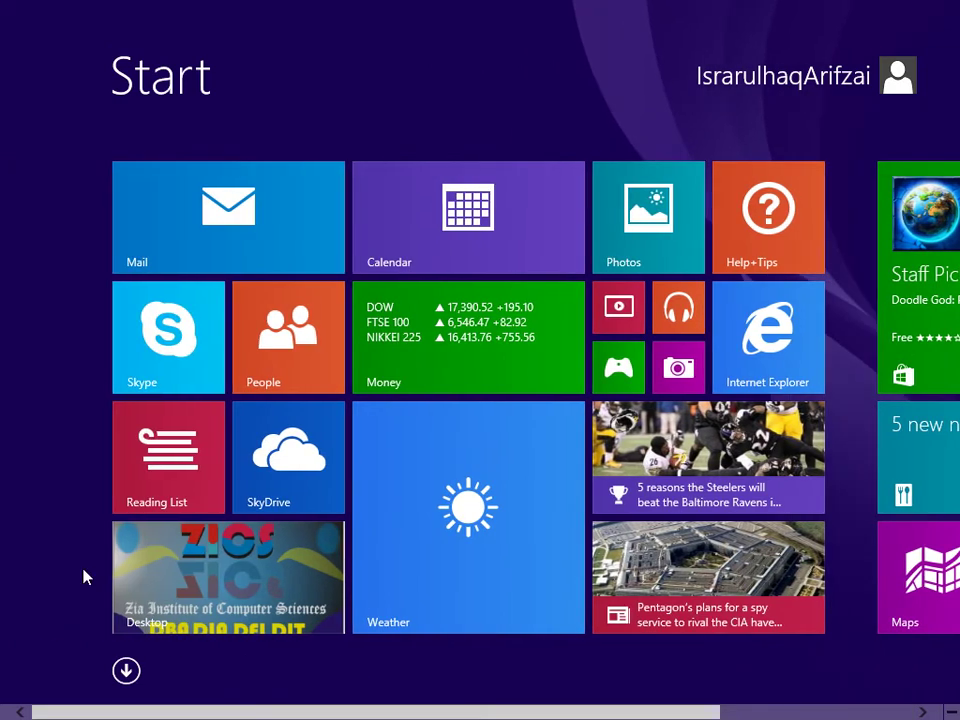
{"action": "left_click", "coordinate": [426, 611]}
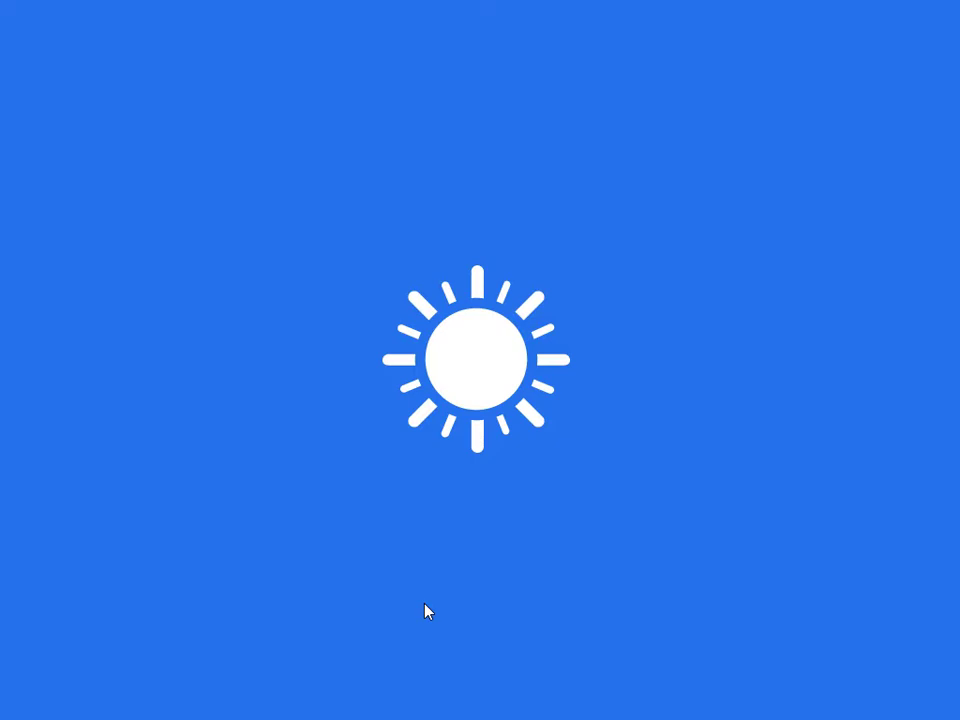
{"action": "left_click", "coordinate": [2, 4]}
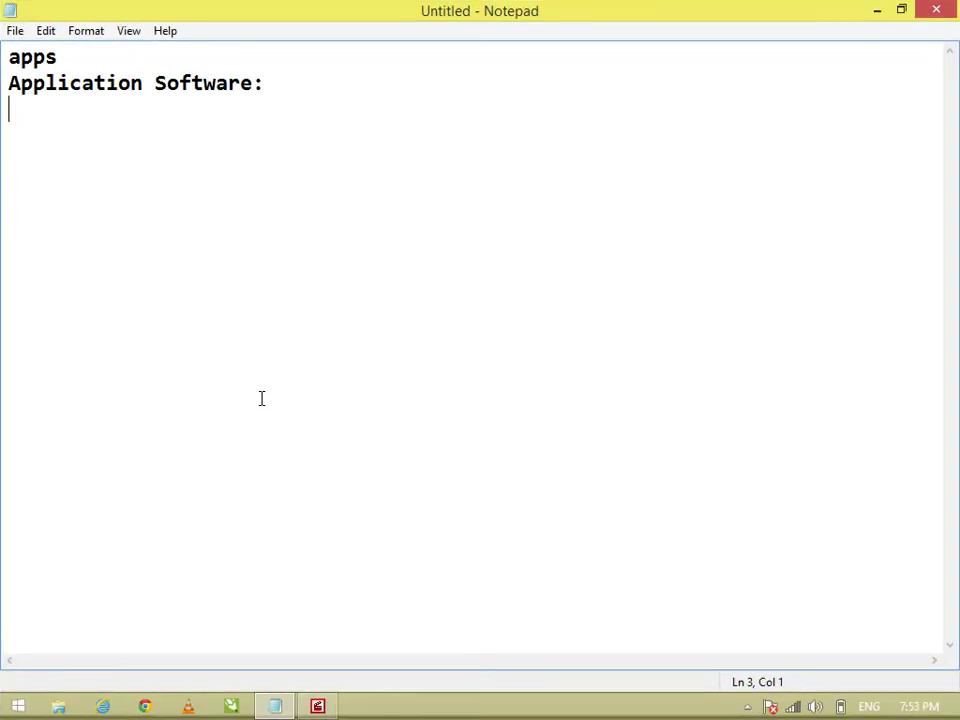
Launch the Camera app, allow it to use the location, and switch back to the desktop.
{"action": "left_click", "coordinate": [12, 711]}
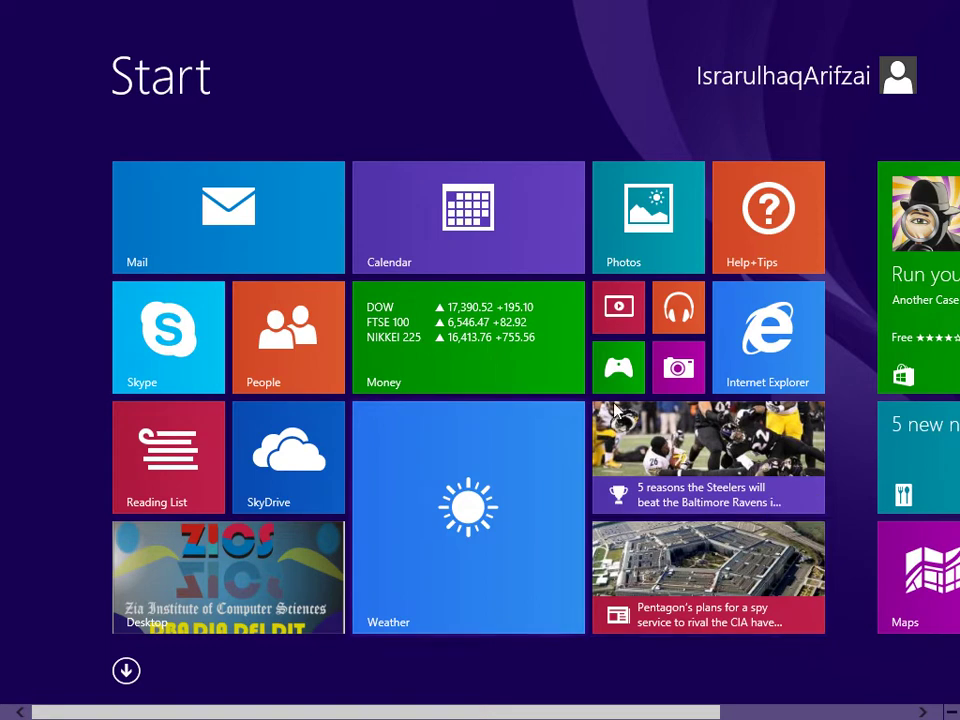
{"action": "left_click", "coordinate": [682, 372]}
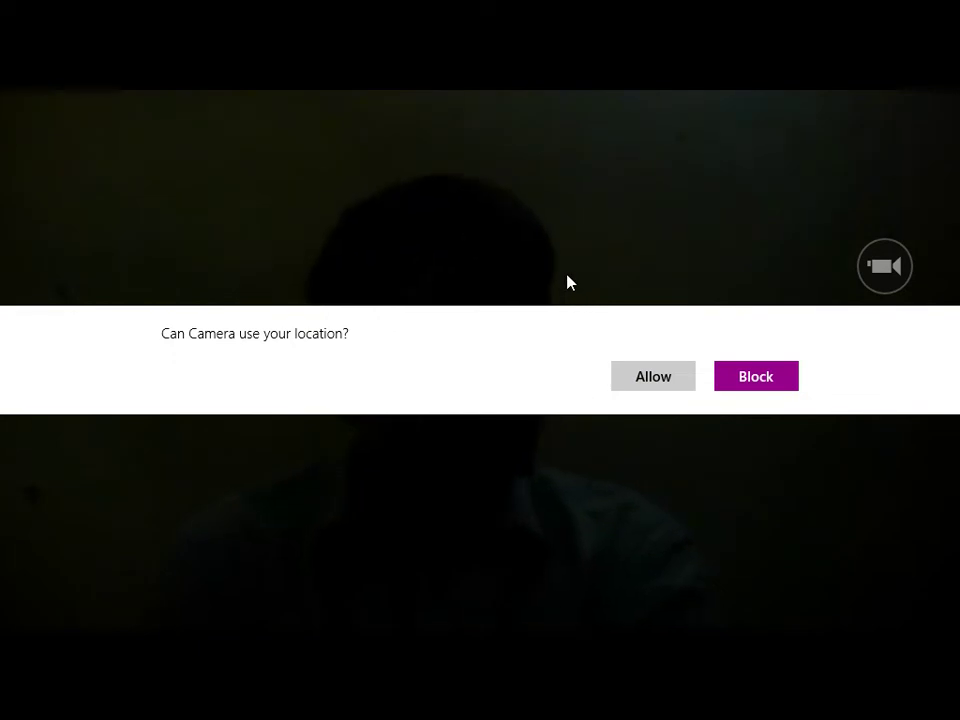
{"action": "left_click", "coordinate": [646, 377]}
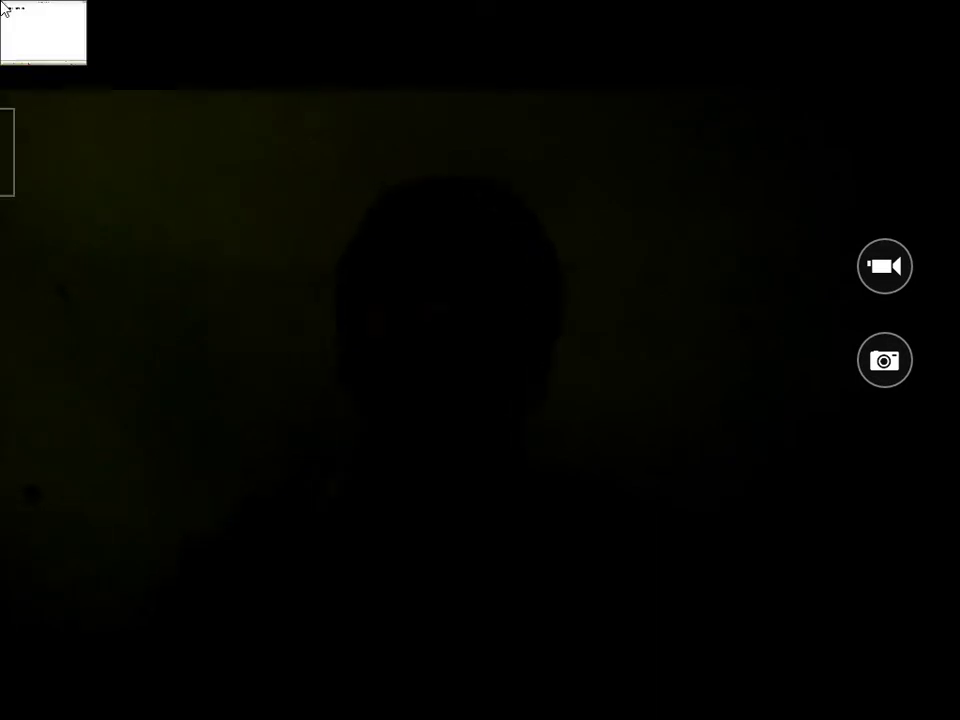
{"action": "left_click", "coordinate": [5, 20]}
{"action": "right_click", "coordinate": [3, 5]}
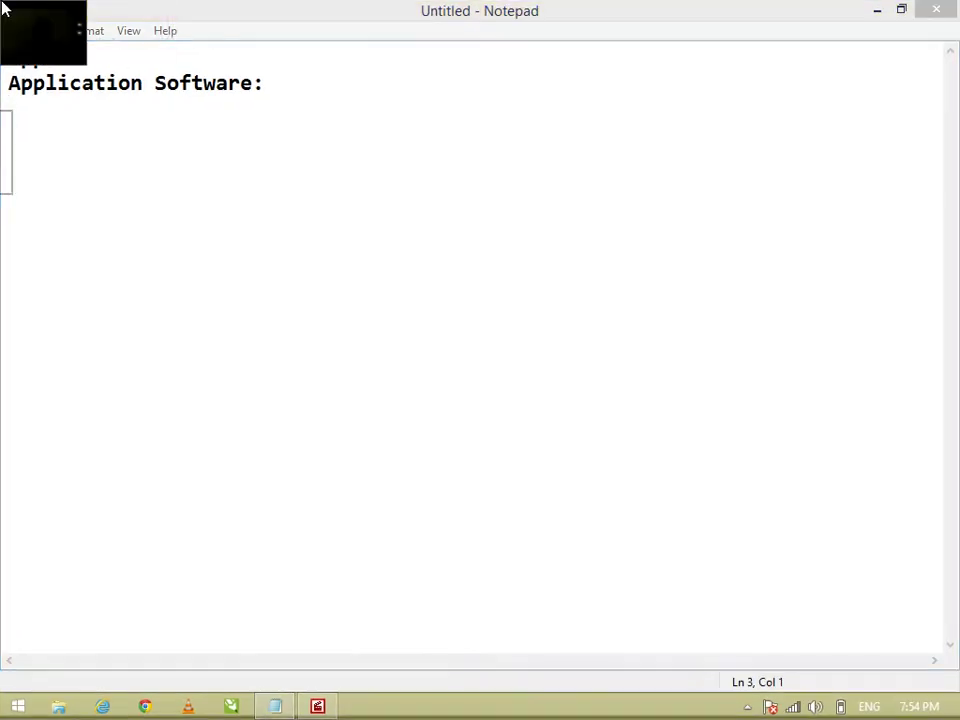
{"action": "left_click", "coordinate": [37, 19]}
View the full list of installed apps by name and return to the note on the desktop.
{"action": "key", "text": "super"}
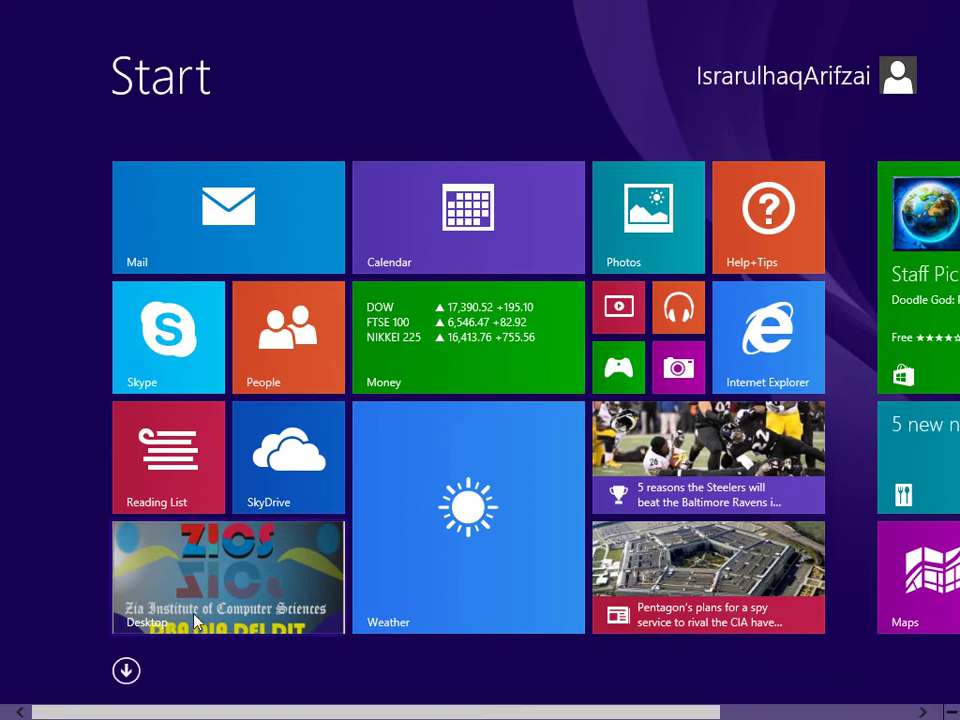
{"action": "left_click", "coordinate": [125, 673]}
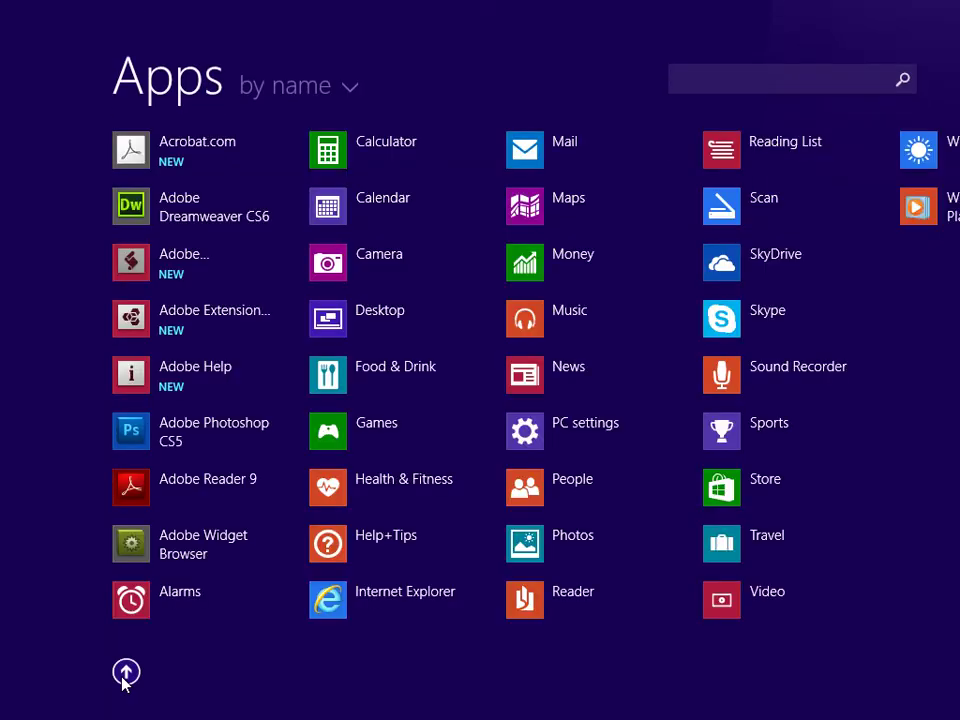
{"action": "left_click", "coordinate": [12, 708]}
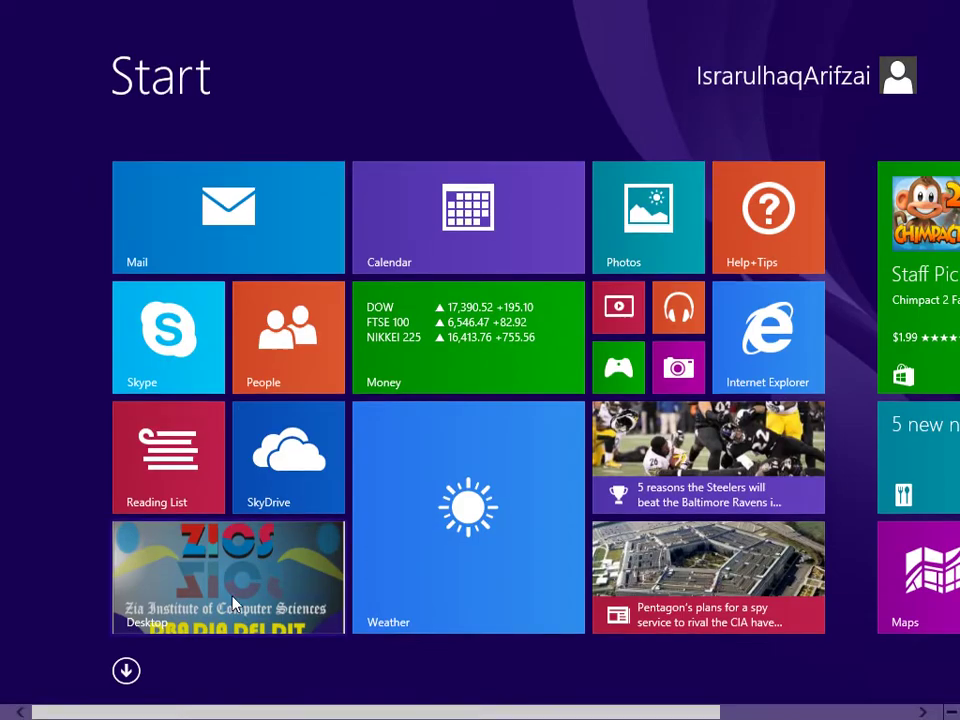
{"action": "left_click", "coordinate": [232, 602]}
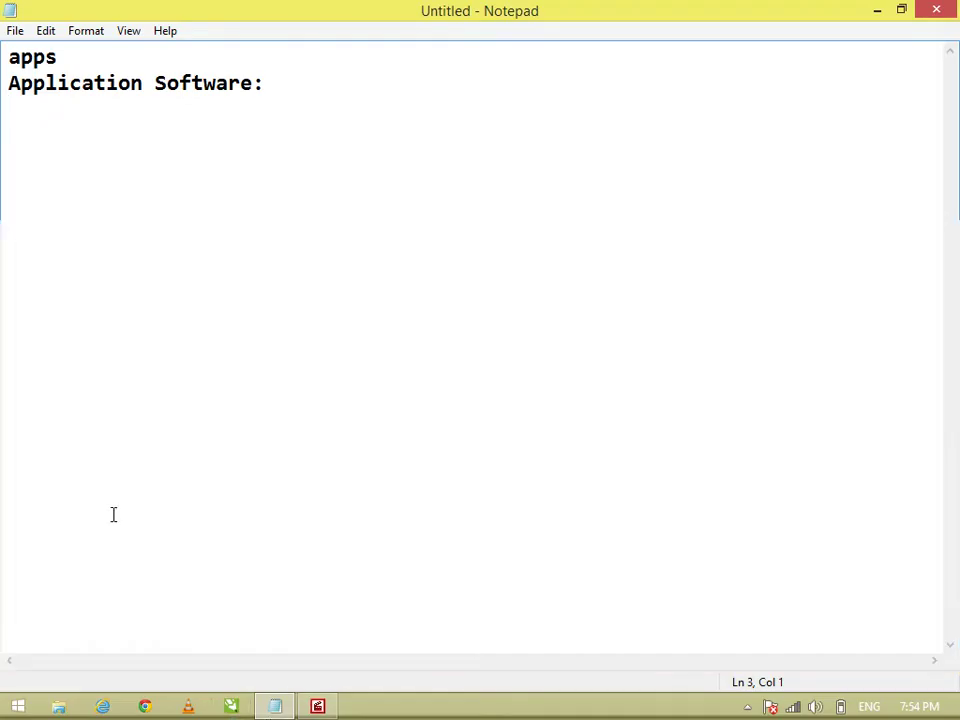
Add the line "Live Softwre:" below "Application Software:" in the note.
{"action": "type", "text": "Li be"}
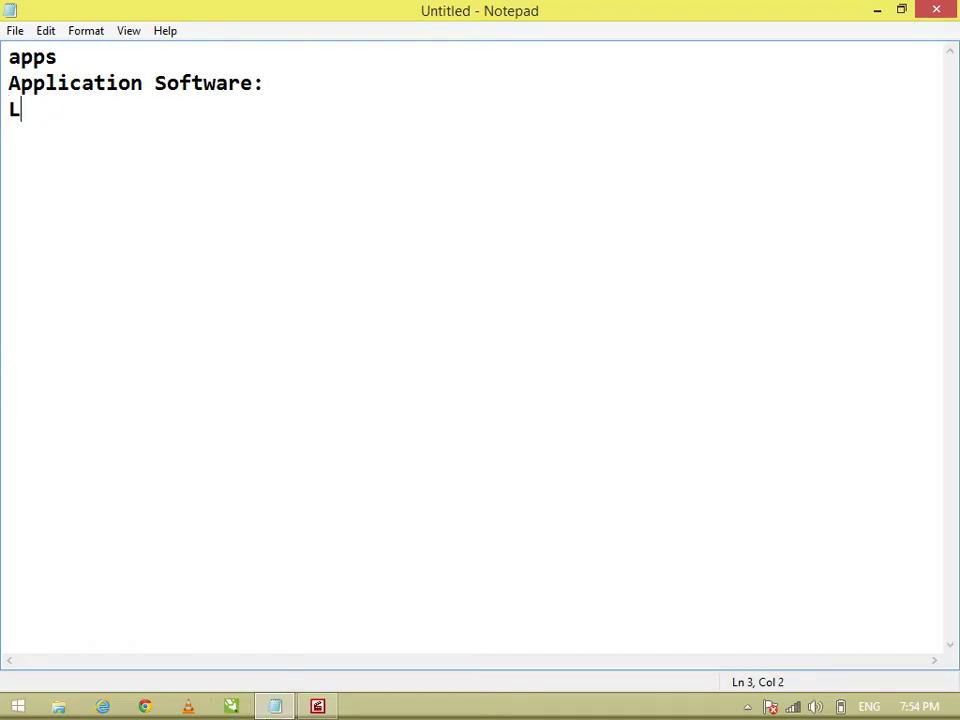
{"action": "key", "text": "BackSpace"}
{"action": "key", "text": "BackSpace"}
{"action": "key", "text": "BackSpace"}
{"action": "type", "text": "ve Softwre:"}
{"action": "key", "text": "Return"}
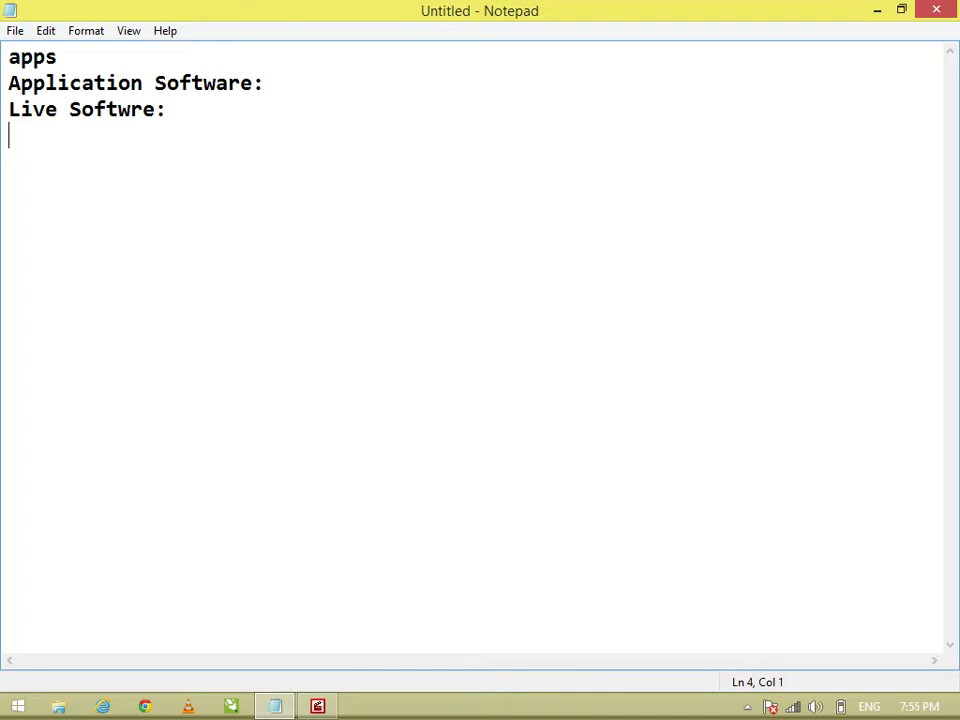
Add the lines "Personal Software" and "Connection Software:" at the end of the list.
{"action": "type", "text": "oERS"}
{"action": "key", "text": "BackSpace"}
{"action": "key", "text": "BackSpace"}
{"action": "key", "text": "BackSpace"}
{"action": "key", "text": "BackSpace"}
{"action": "type", "text": "pER"}
{"action": "key", "text": "BackSpace"}
{"action": "key", "text": "BackSpace"}
{"action": "key", "text": "BackSpace"}
{"action": "type", "text": "Personal Softwatr"}
{"action": "key", "text": "BackSpace"}
{"action": "key", "text": "BackSpace"}
{"action": "type", "text": "re"}
{"action": "key", "text": "Return"}
{"action": "type", "text": "Connection Software:"}
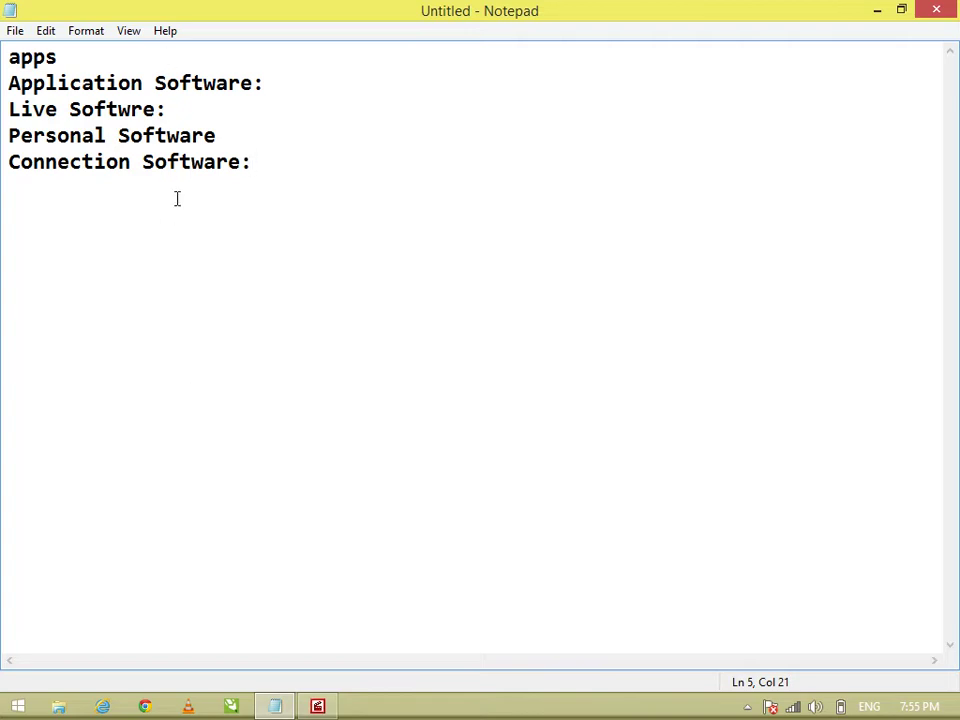
Browse the Start screen tiles, open the Weather app briefly, and return to the software list in Notepad.
{"action": "left_click", "coordinate": [26, 705]}
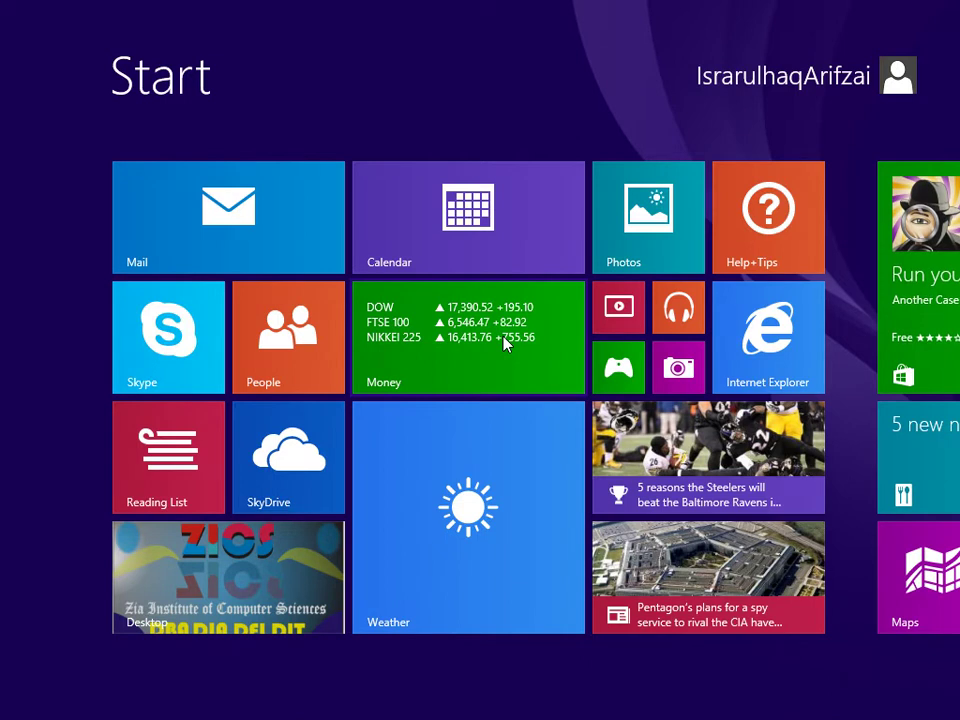
{"action": "scroll", "coordinate": [311, 353], "scroll_direction": "down", "scroll_amount": 3}
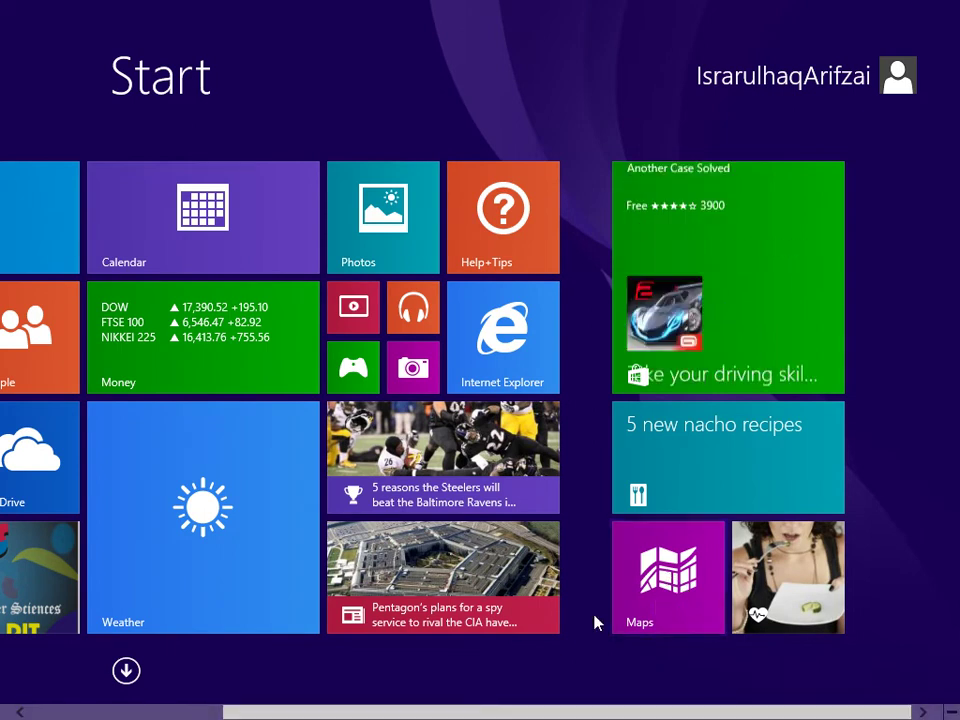
{"action": "scroll", "coordinate": [514, 699], "scroll_direction": "left", "scroll_amount": 3}
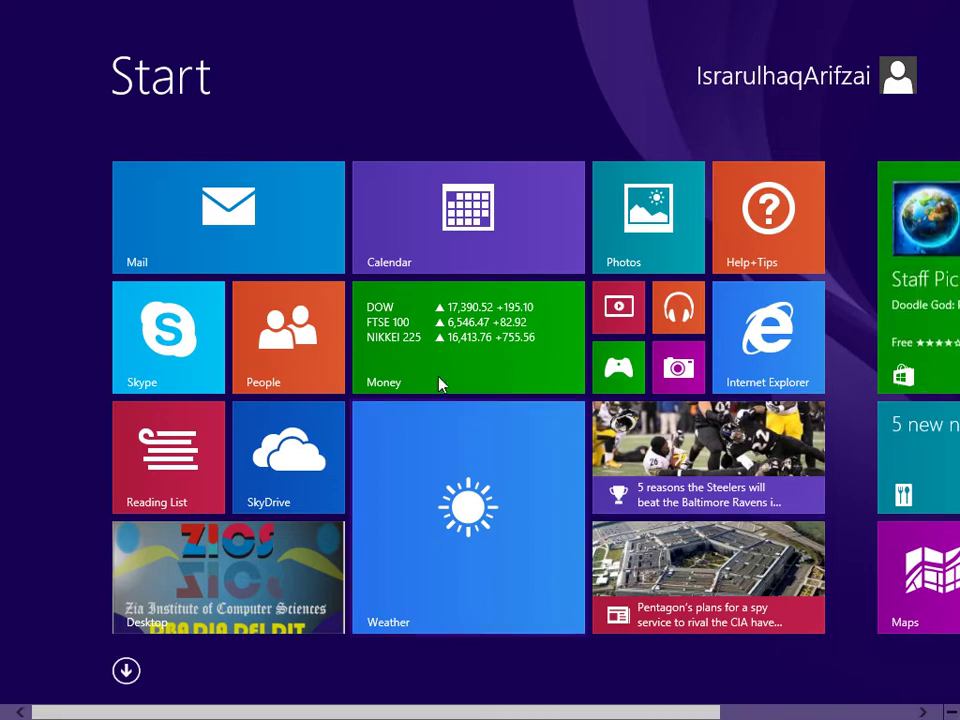
{"action": "left_click", "coordinate": [455, 510]}
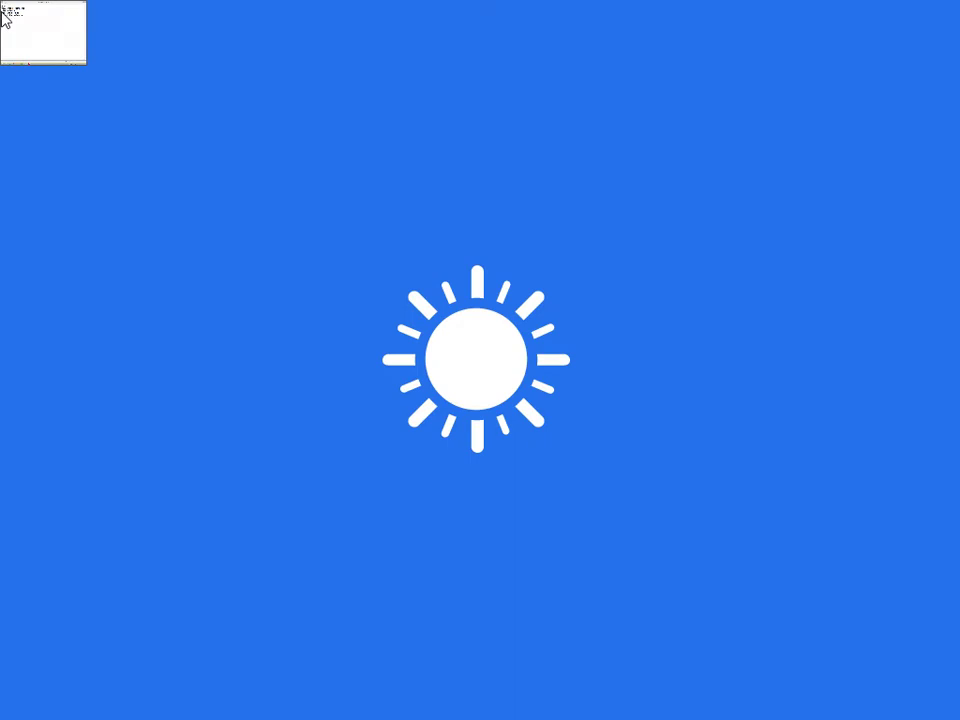
{"action": "left_click", "coordinate": [4, 18]}
{"action": "left_click", "coordinate": [8, 711]}
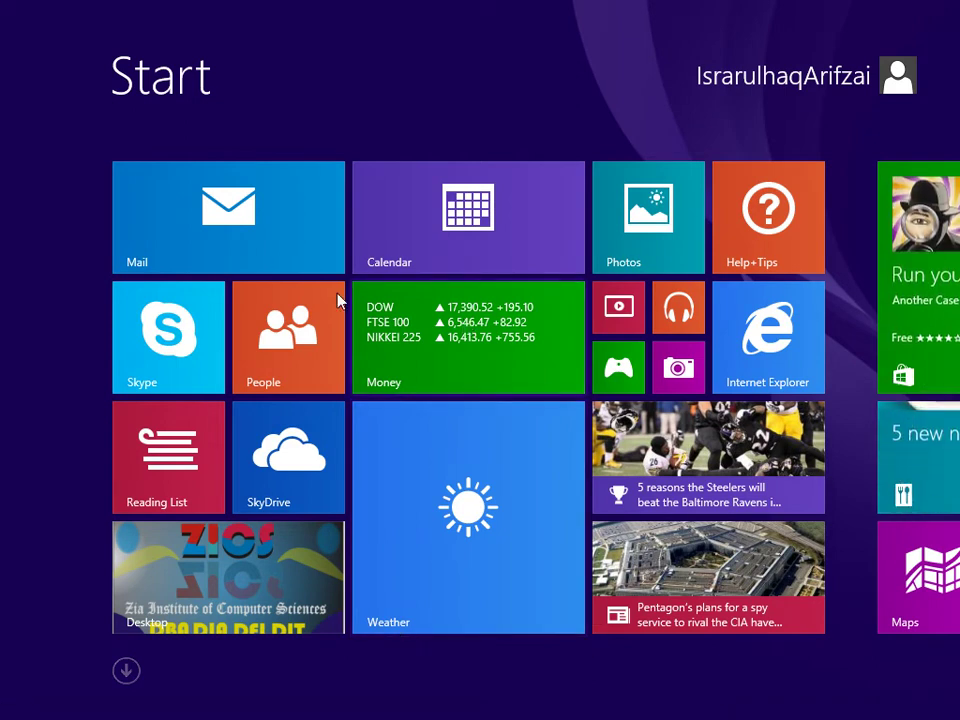
{"action": "left_click", "coordinate": [20, 700]}
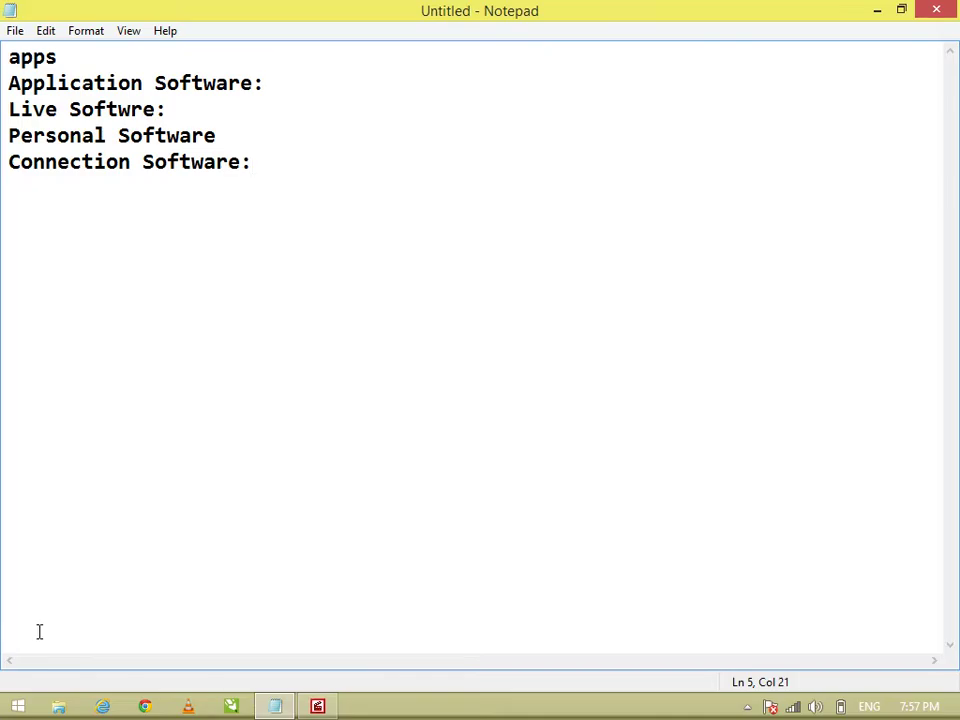
Highlight the "Connection Software:" line in the note and browse the Start screen tiles across to the Store tile.
{"action": "left_click_drag", "start_coordinate": [296, 212], "coordinate": [7, 172]}
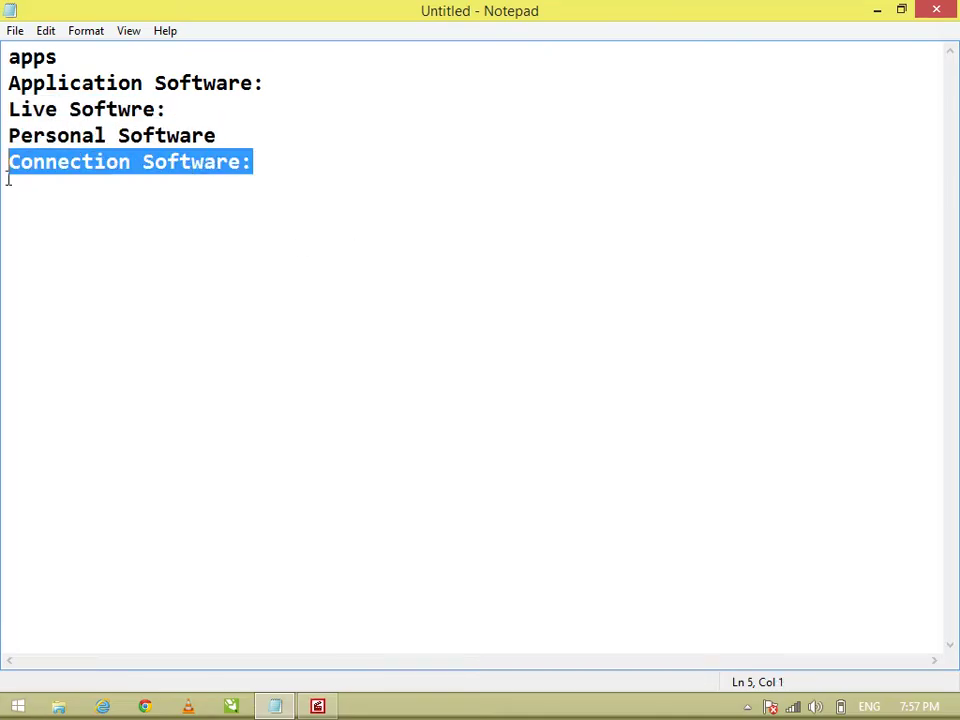
{"action": "left_click", "coordinate": [18, 706]}
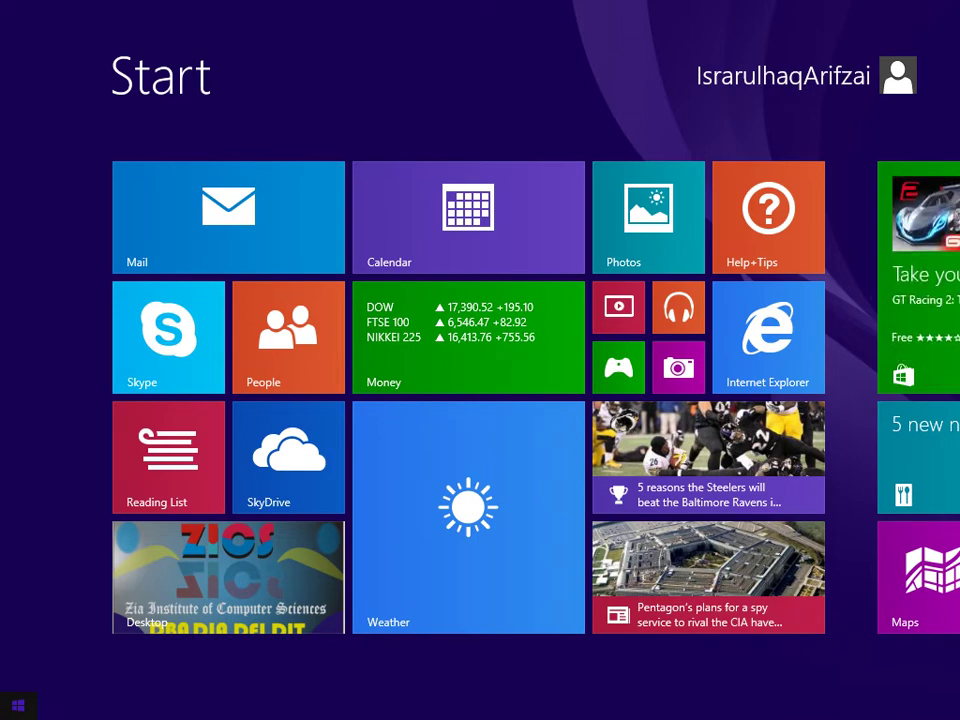
{"action": "scroll", "coordinate": [228, 716], "scroll_direction": "down", "scroll_amount": 3}
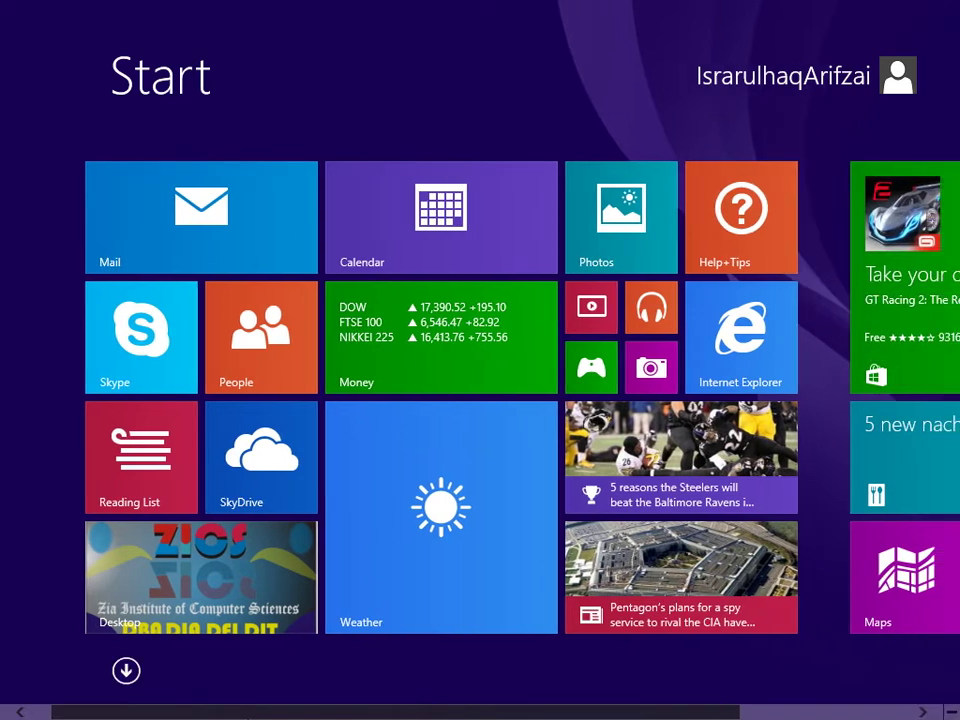
{"action": "scroll", "coordinate": [390, 562], "scroll_direction": "up", "scroll_amount": 3}
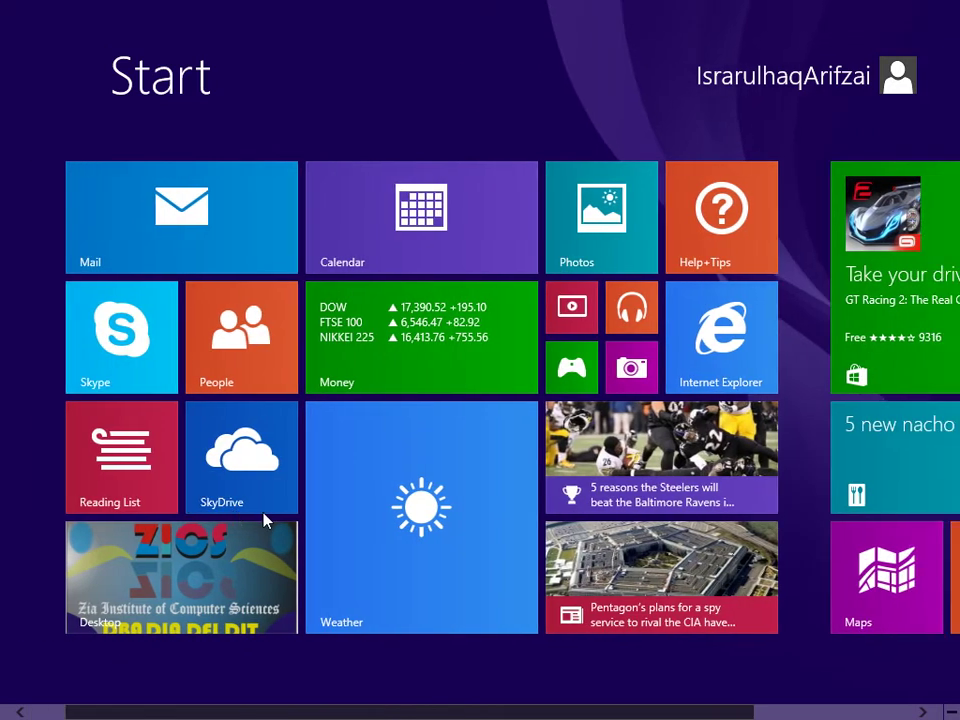
{"action": "scroll", "coordinate": [266, 519], "scroll_direction": "down", "scroll_amount": 2}
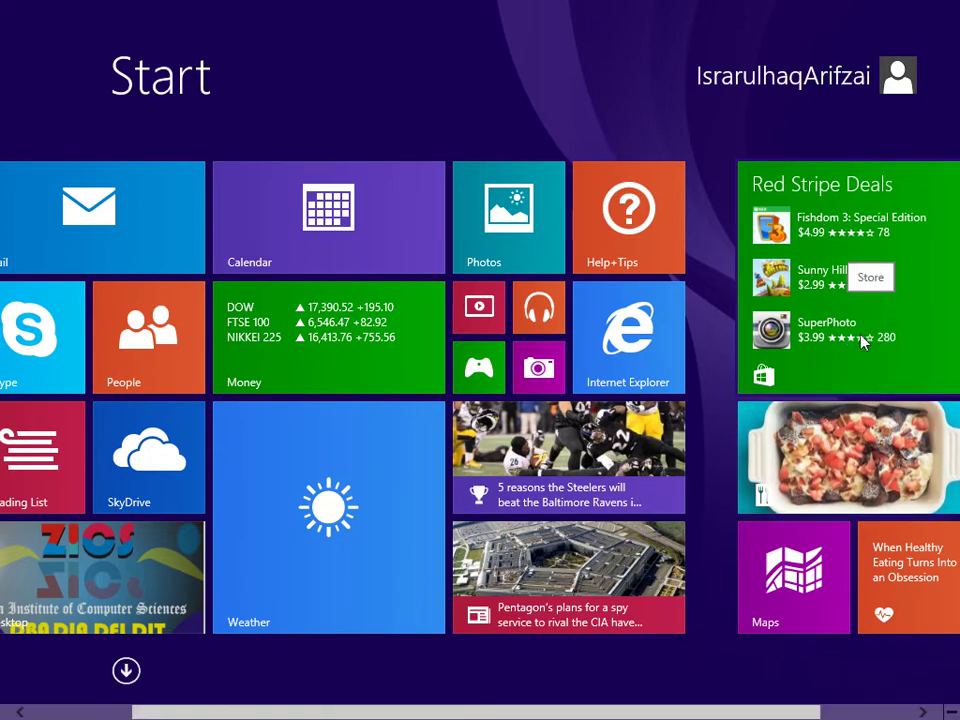
Check the full list of installed apps and open the Store app from the Start screen.
{"action": "left_click", "coordinate": [125, 671]}
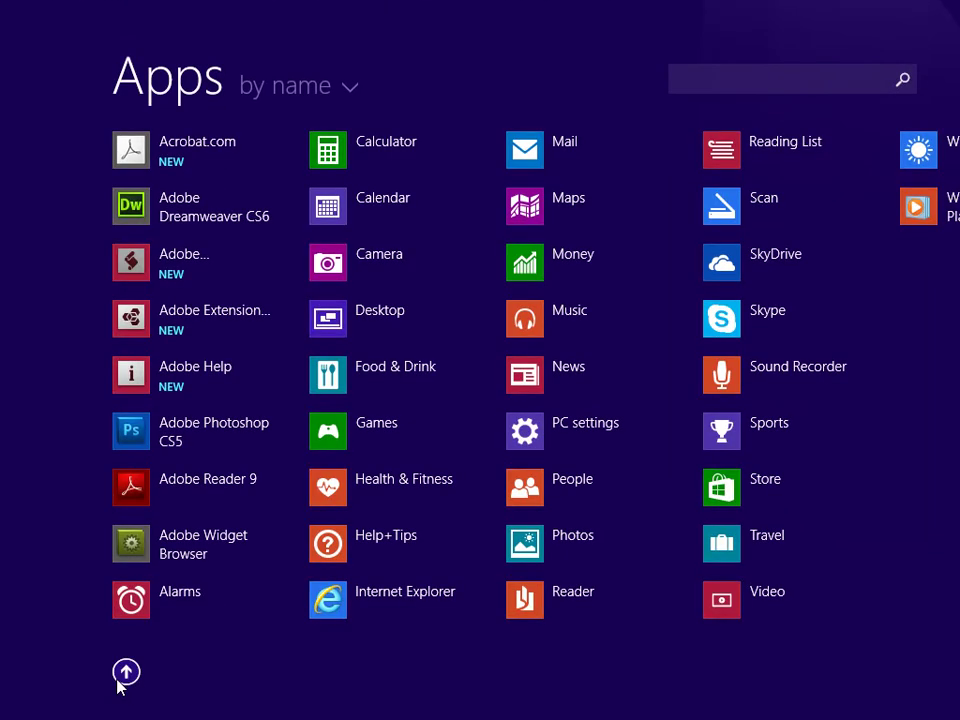
{"action": "left_click", "coordinate": [125, 672]}
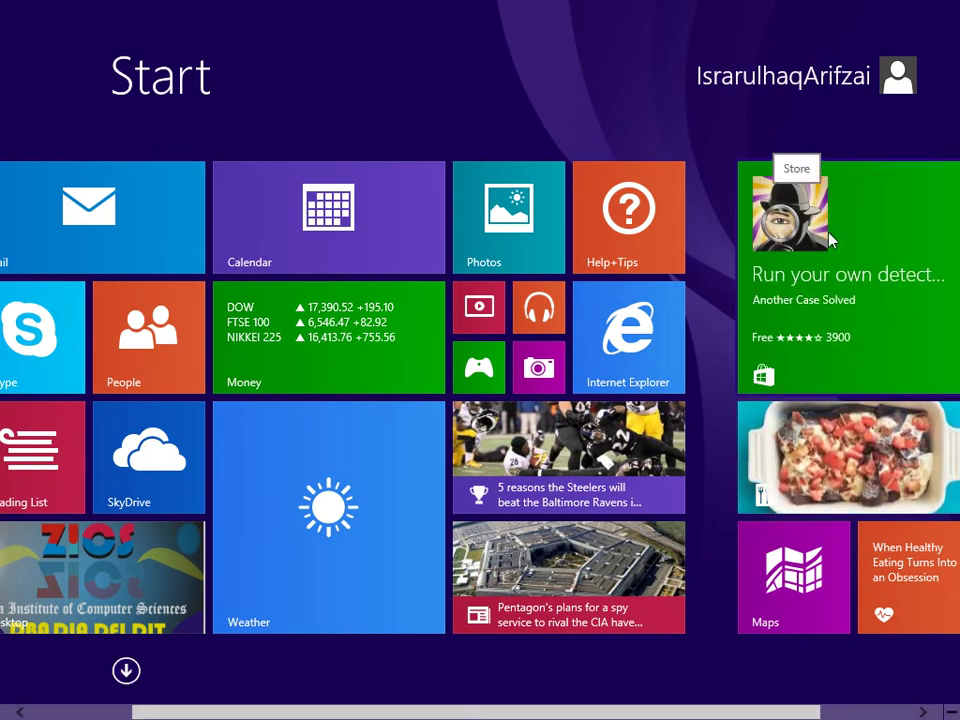
{"action": "scroll", "coordinate": [828, 240], "scroll_direction": "down", "scroll_amount": 1}
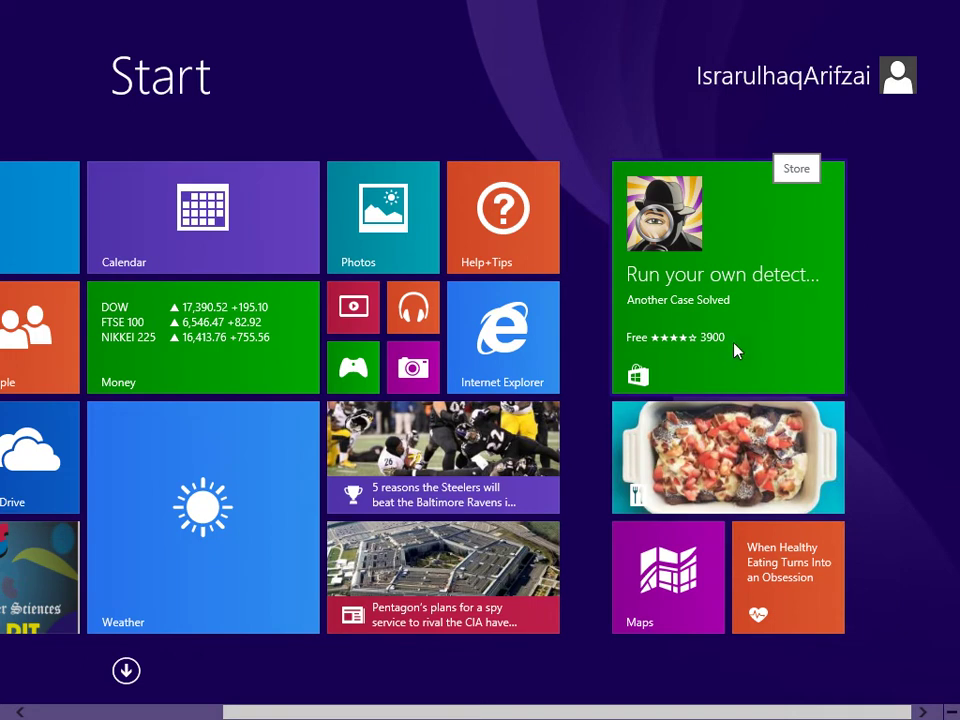
{"action": "left_click", "coordinate": [740, 335]}
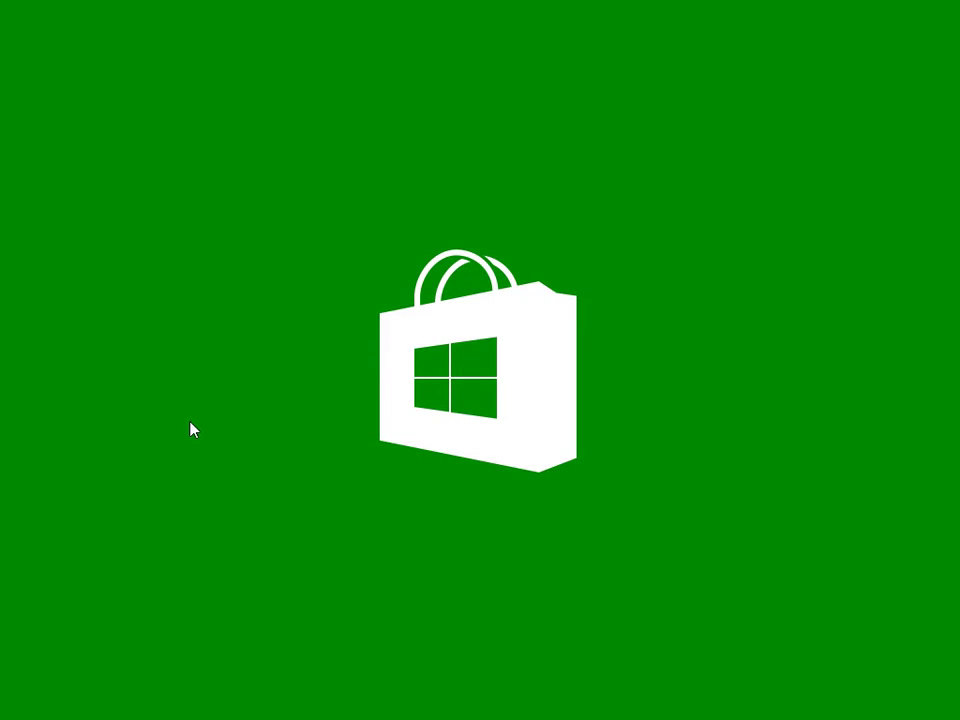
Leave the Store app for the Start screen and switch to the desktop with the software note.
{"action": "left_click", "coordinate": [16, 704]}
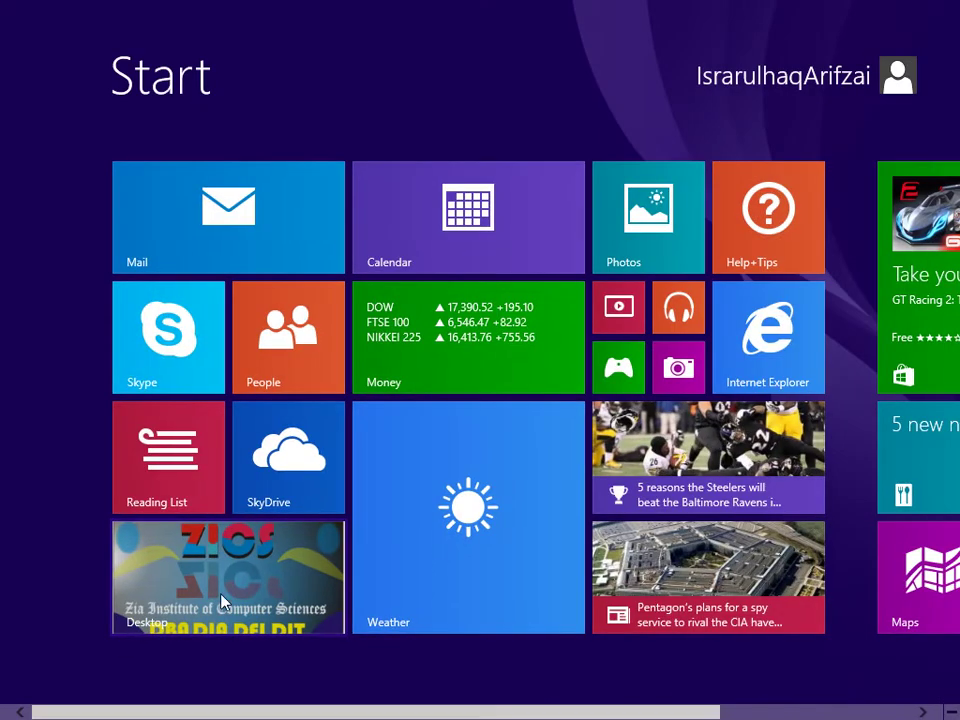
{"action": "left_click", "coordinate": [122, 669]}
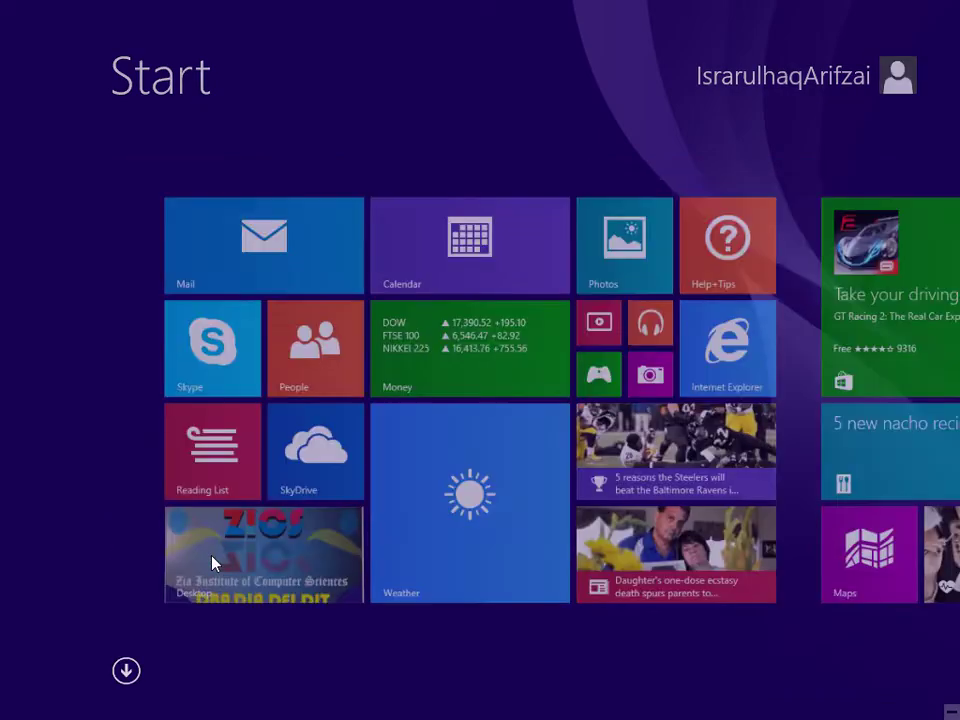
{"action": "left_click", "coordinate": [212, 563]}
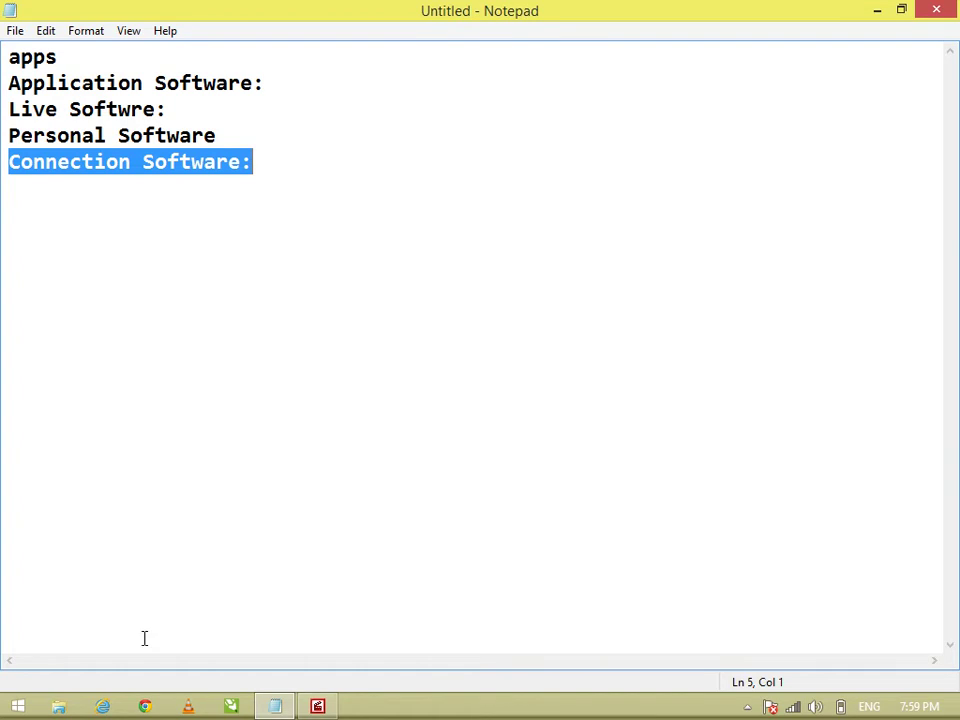
Launch Microsoft Office Word 2007 from the full list of installed apps.
{"action": "left_click", "coordinate": [15, 706]}
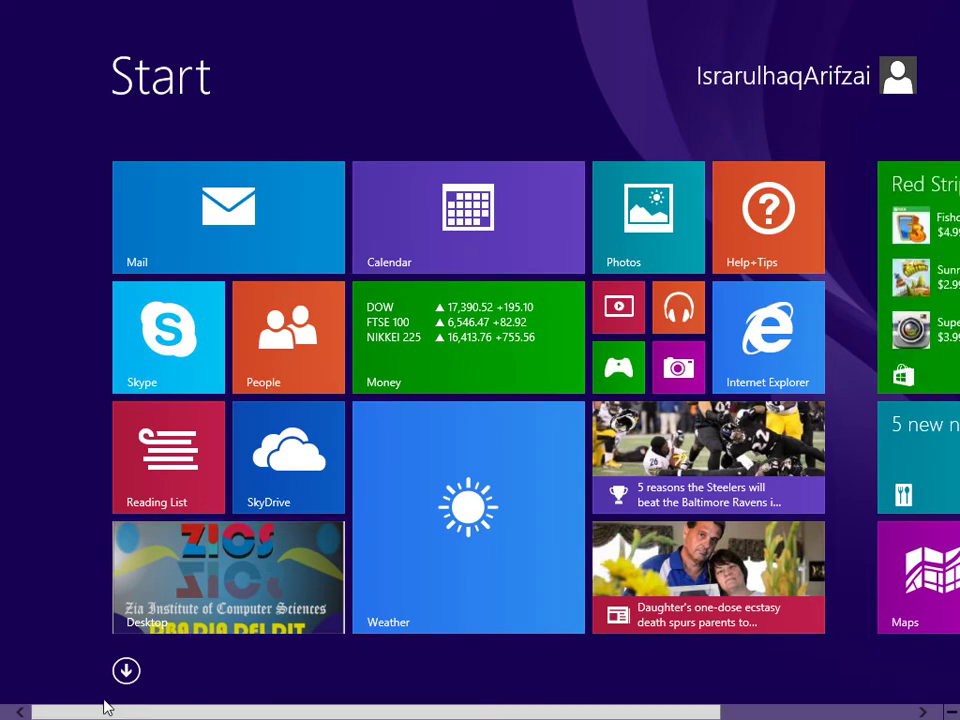
{"action": "left_click", "coordinate": [126, 672]}
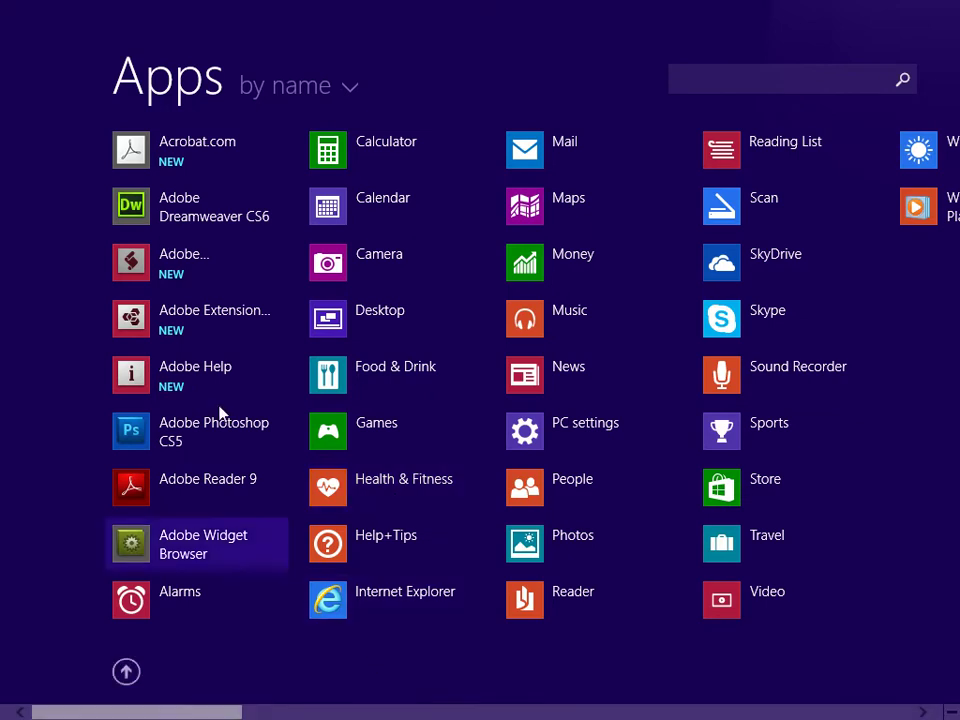
{"action": "left_click_drag", "start_coordinate": [152, 714], "coordinate": [408, 712]}
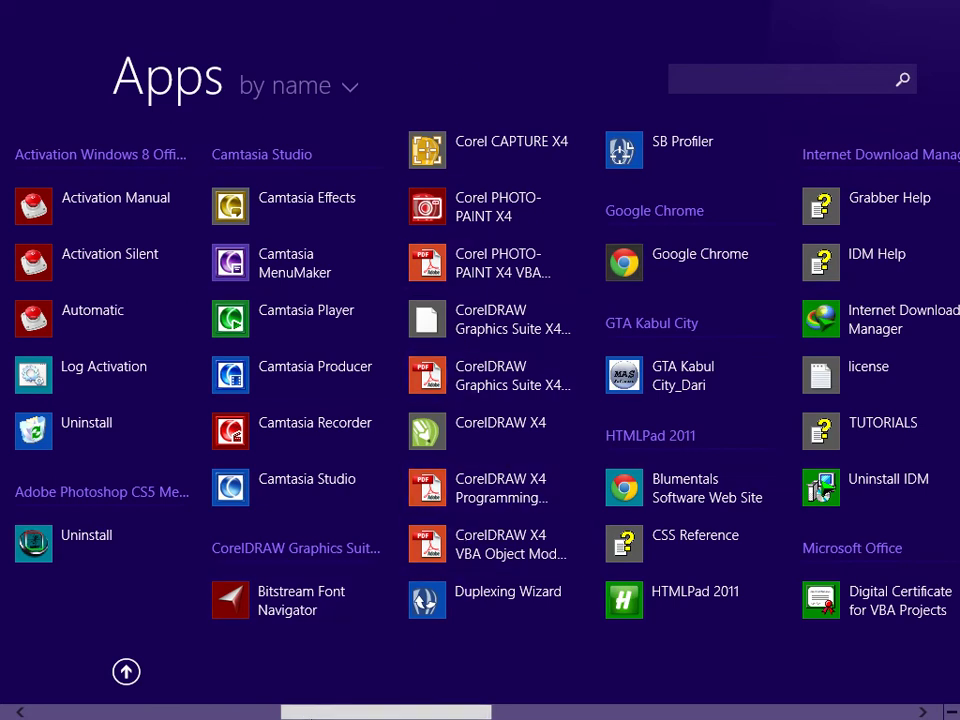
{"action": "left_click_drag", "start_coordinate": [396, 711], "coordinate": [443, 712]}
{"action": "scroll", "coordinate": [512, 681], "scroll_direction": "down", "scroll_amount": 5}
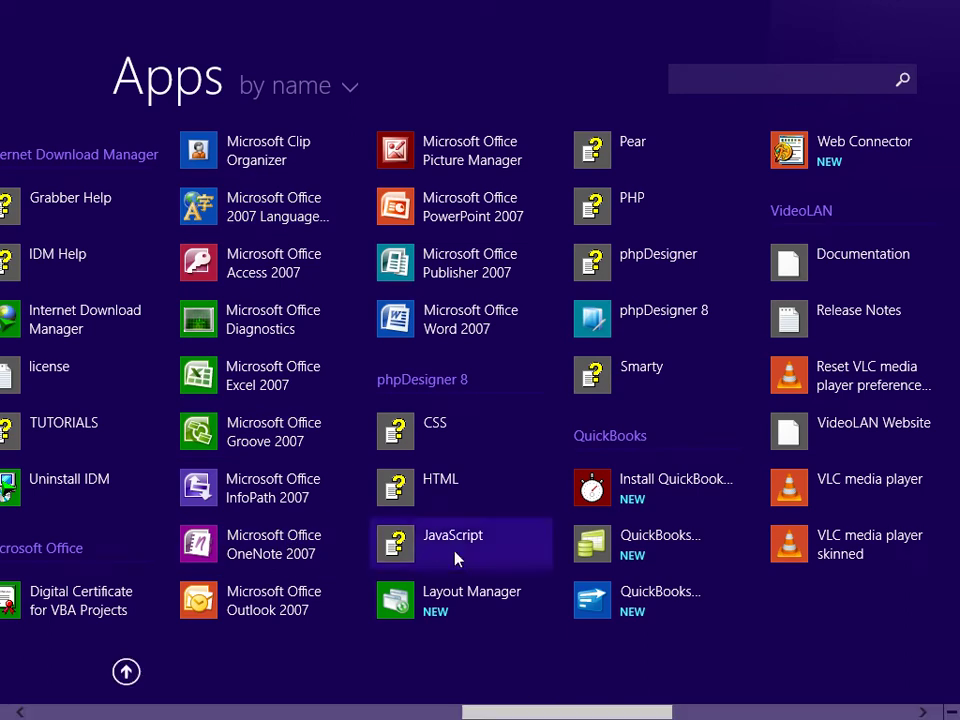
{"action": "left_click", "coordinate": [429, 332]}
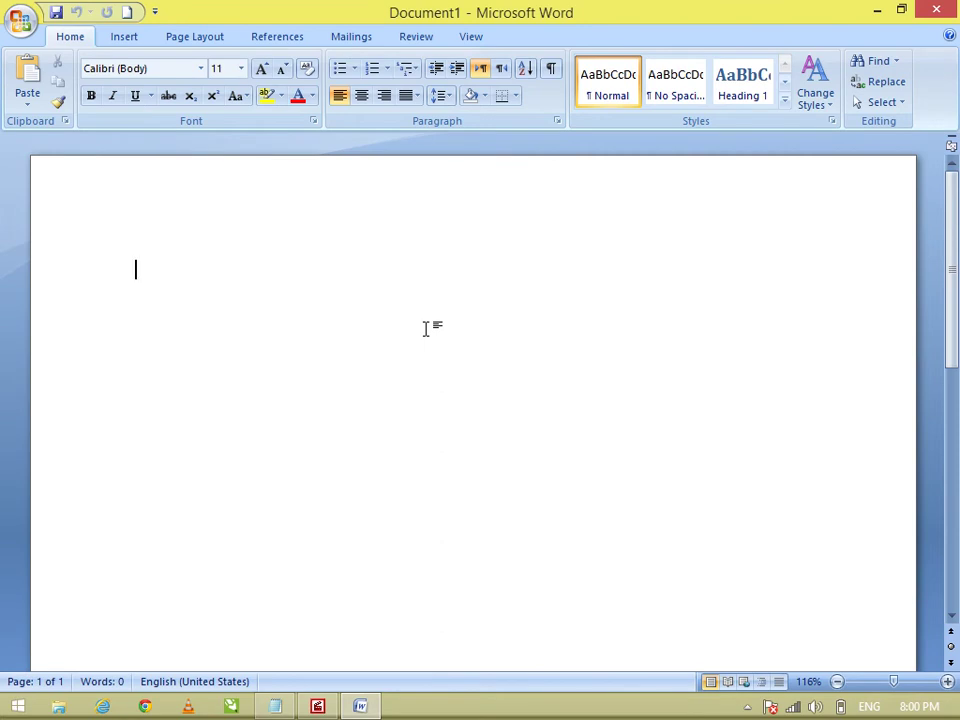
{"action": "mouse_move", "coordinate": [916, 352]}
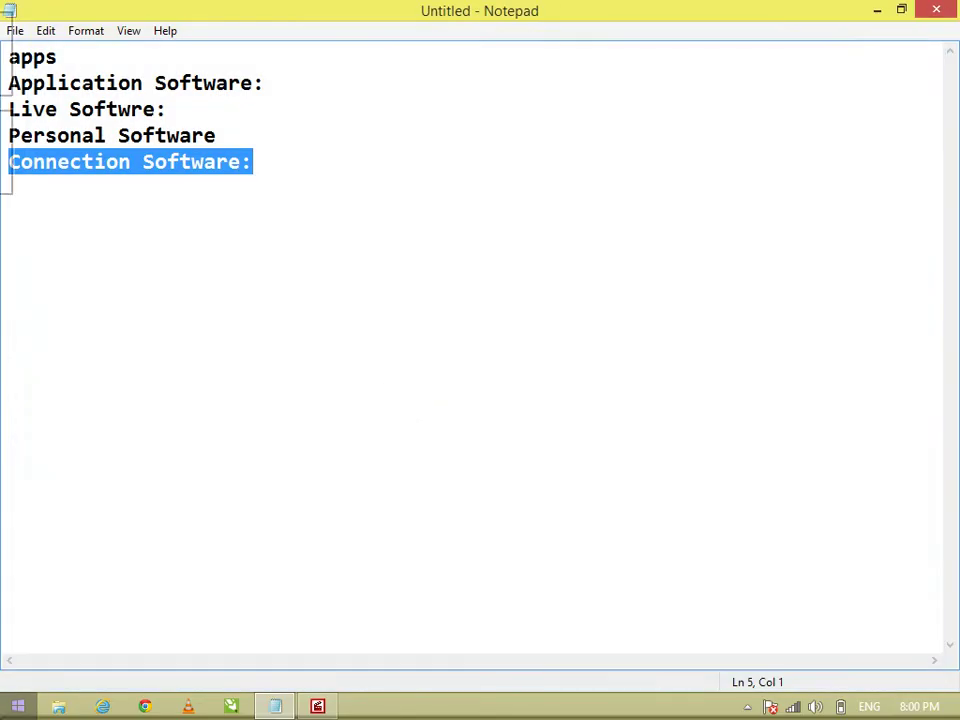
Open the Money app from the Start screen briefly and return to the Start screen.
{"action": "left_click", "coordinate": [12, 708]}
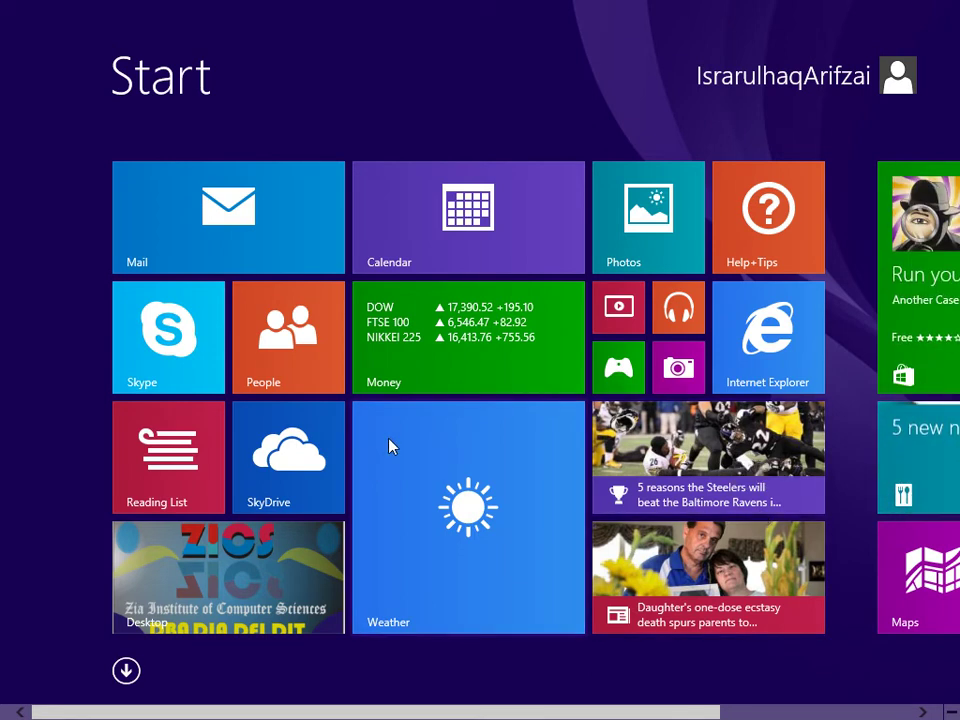
{"action": "left_click", "coordinate": [420, 392]}
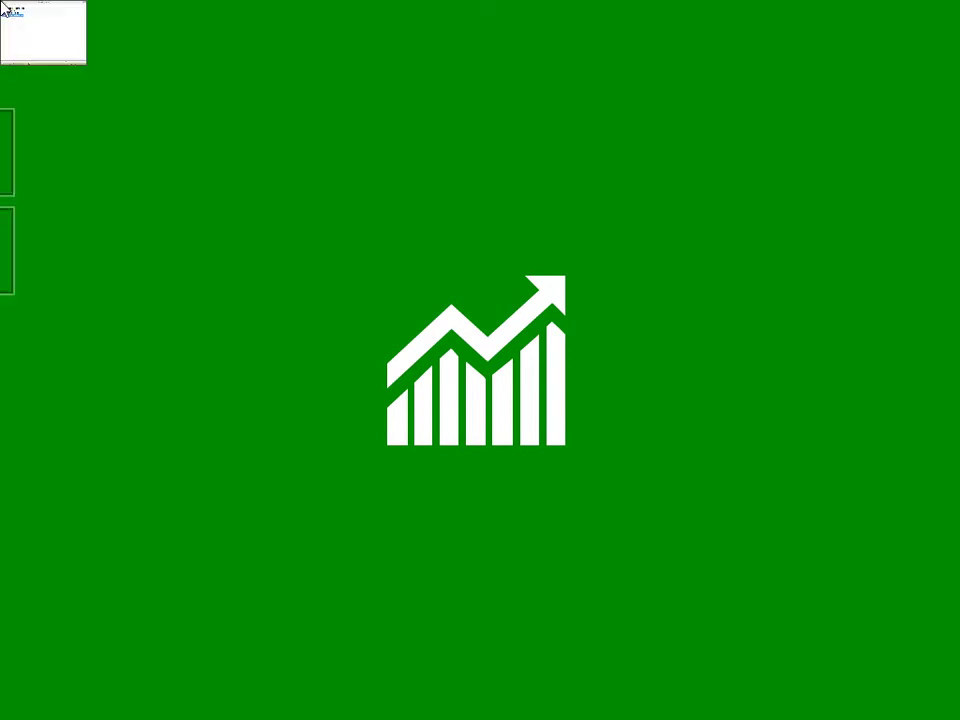
{"action": "left_click", "coordinate": [8, 10]}
{"action": "right_click", "coordinate": [2, 4]}
{"action": "left_click", "coordinate": [22, 15]}
{"action": "left_click", "coordinate": [18, 706]}
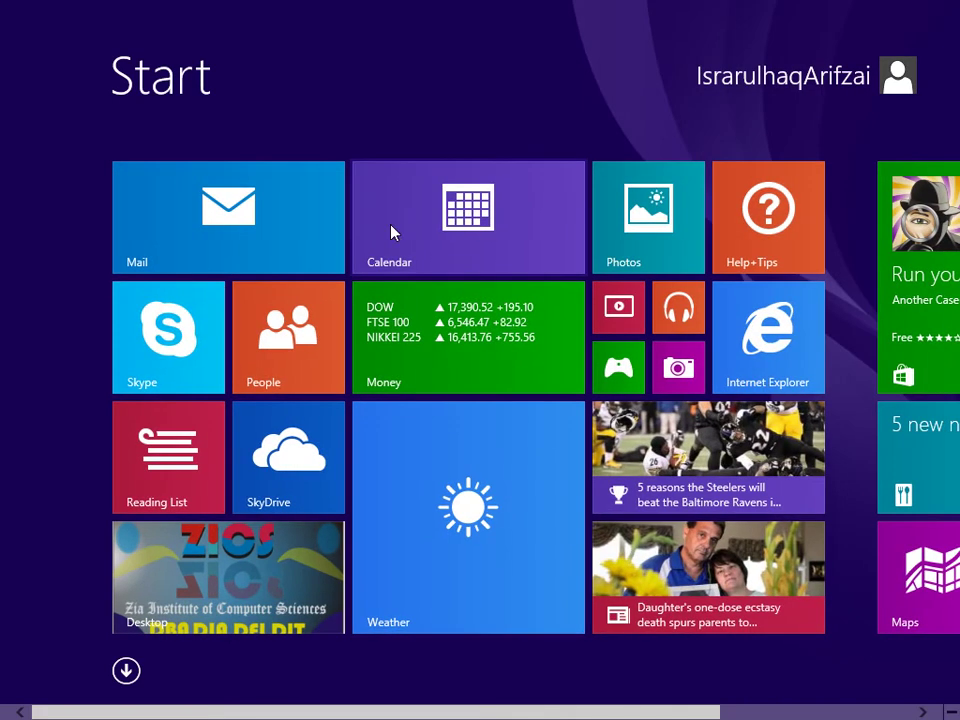
Browse the full app list as far as the Windows Accessories group and return to the Start screen.
{"action": "left_click", "coordinate": [127, 669]}
{"action": "left_click_drag", "start_coordinate": [199, 713], "coordinate": [686, 717]}
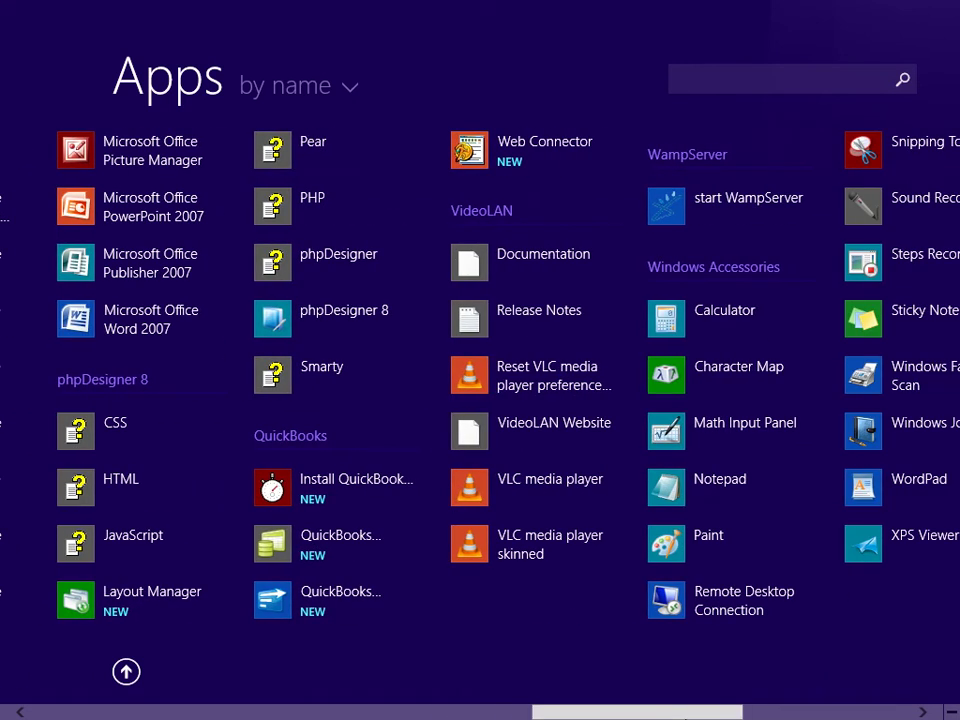
{"action": "left_click_drag", "start_coordinate": [681, 714], "coordinate": [165, 716]}
{"action": "left_click", "coordinate": [15, 705]}
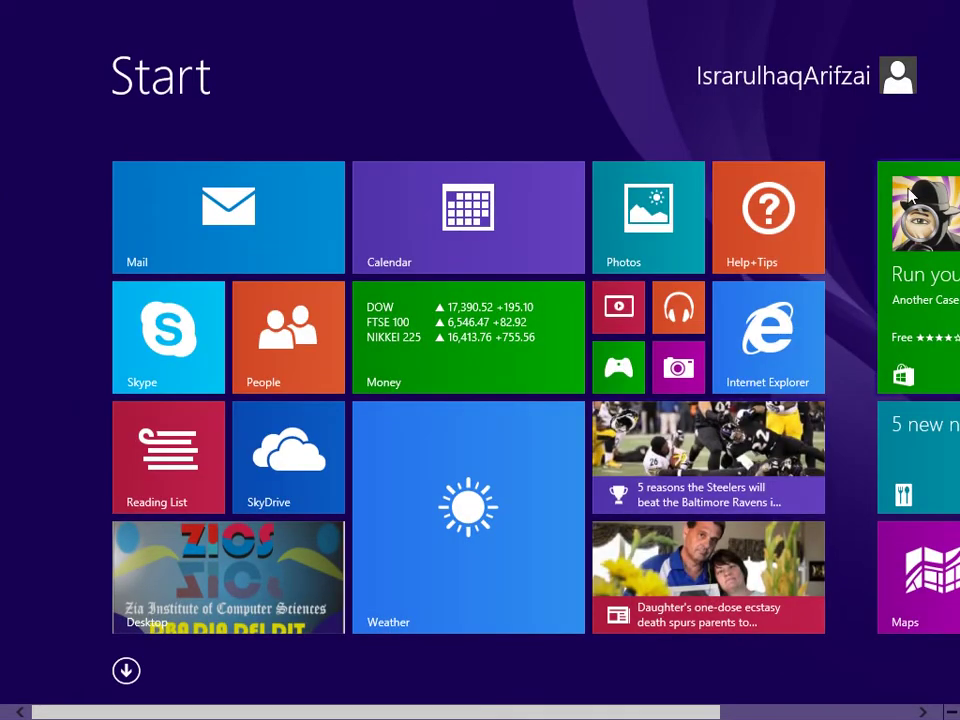
View the account options, lock the computer, and return to the Start screen.
{"action": "left_click", "coordinate": [877, 75]}
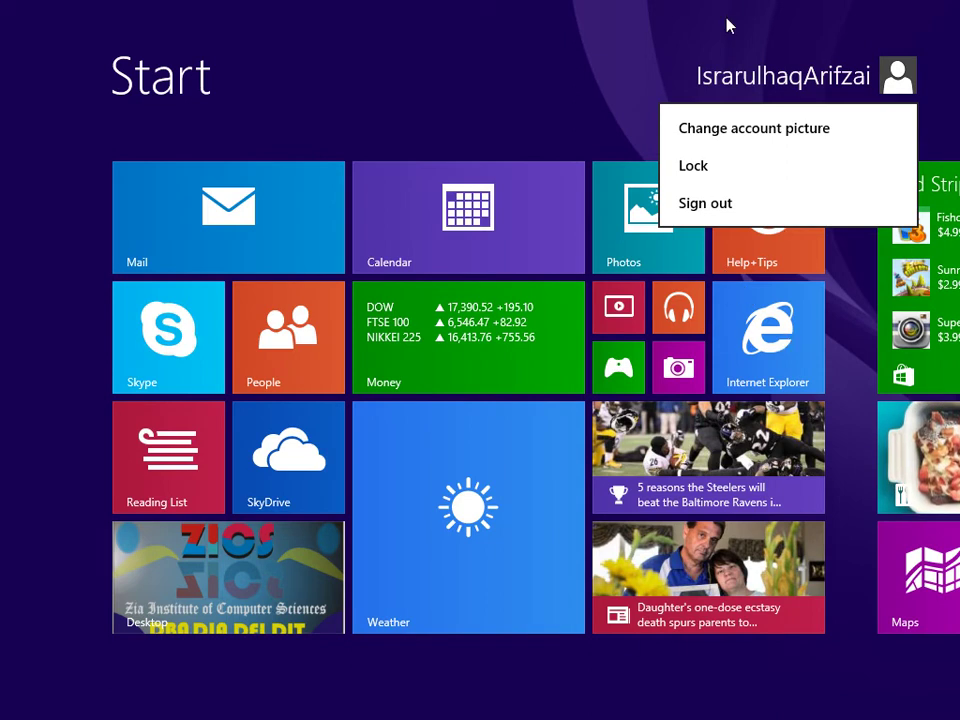
{"action": "left_click", "coordinate": [553, 8]}
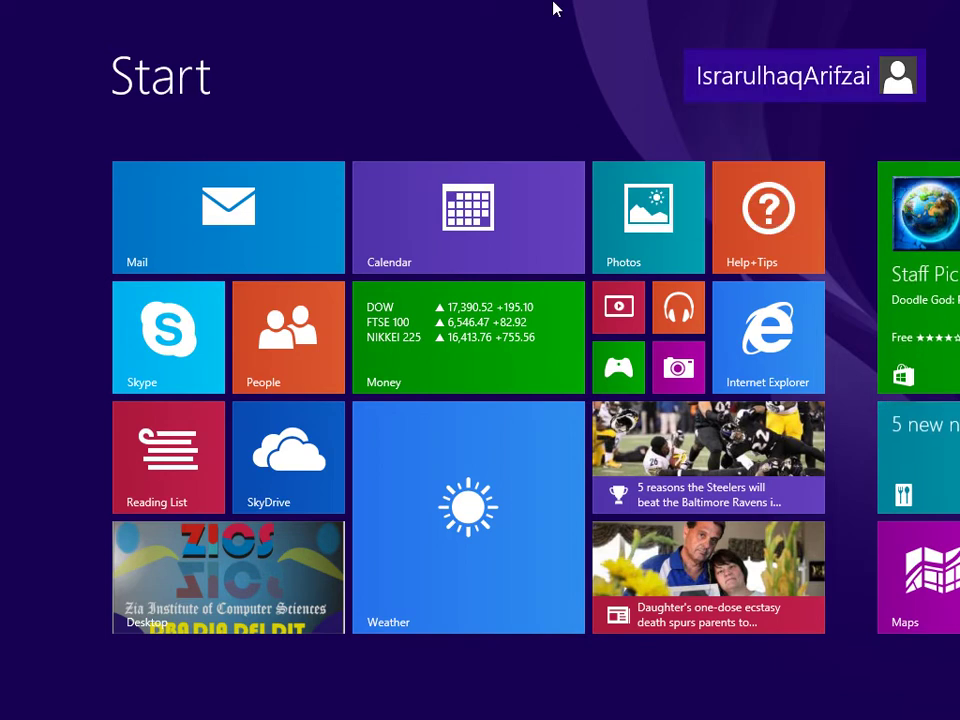
{"action": "left_click", "coordinate": [864, 75]}
{"action": "left_click", "coordinate": [745, 176]}
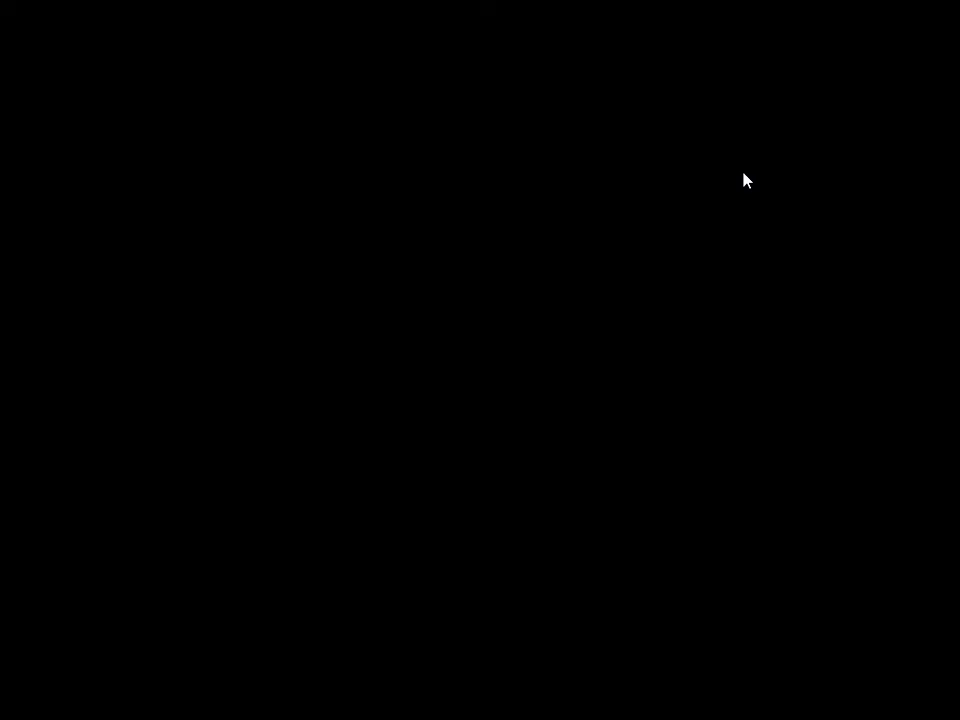
{"action": "left_click", "coordinate": [366, 321]}
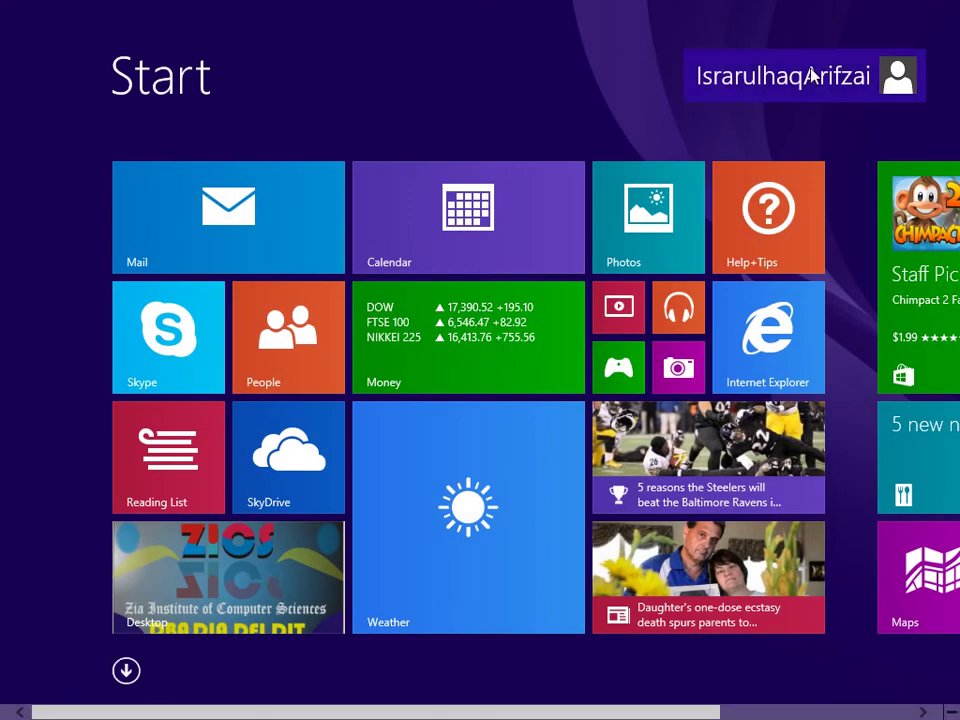
Change the account picture to the lower photo in the Pictures folder and leave the account settings.
{"action": "left_click", "coordinate": [812, 76]}
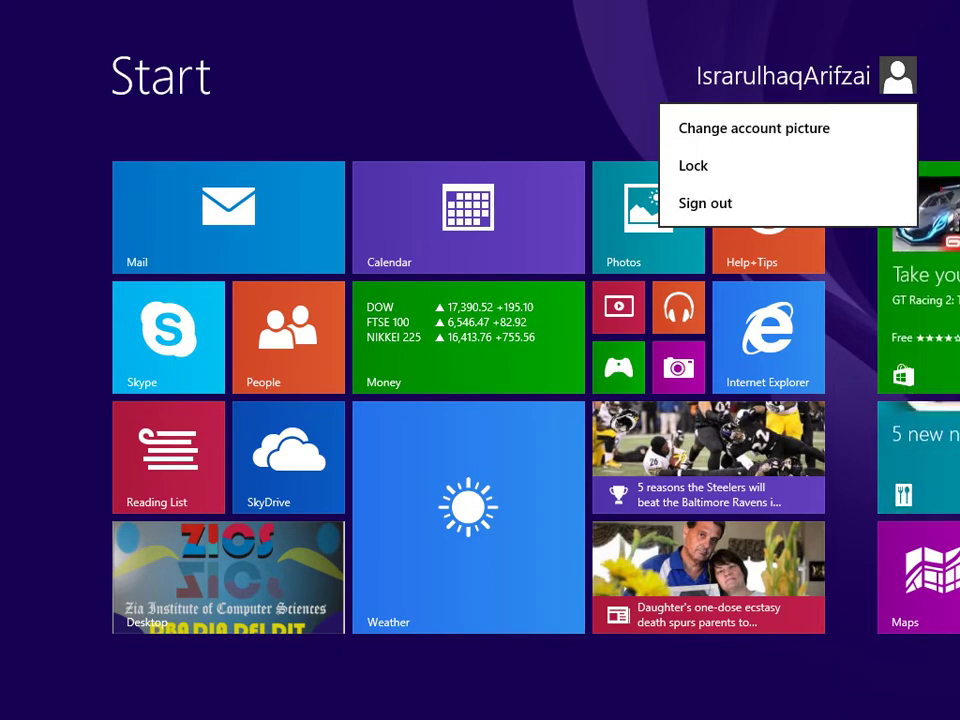
{"action": "left_click", "coordinate": [688, 129]}
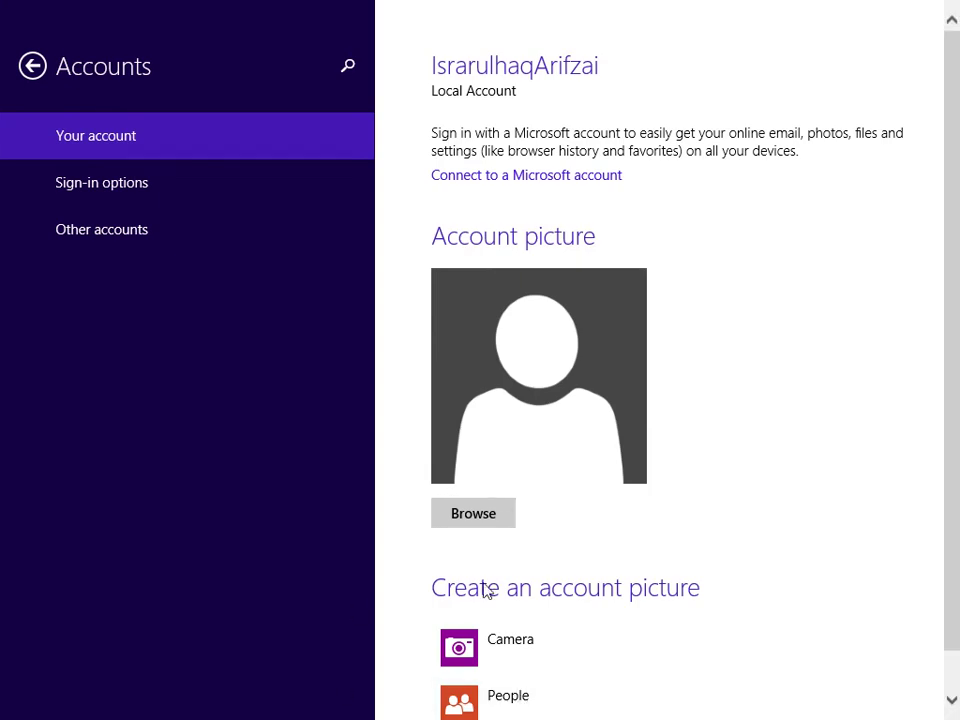
{"action": "left_click", "coordinate": [503, 524]}
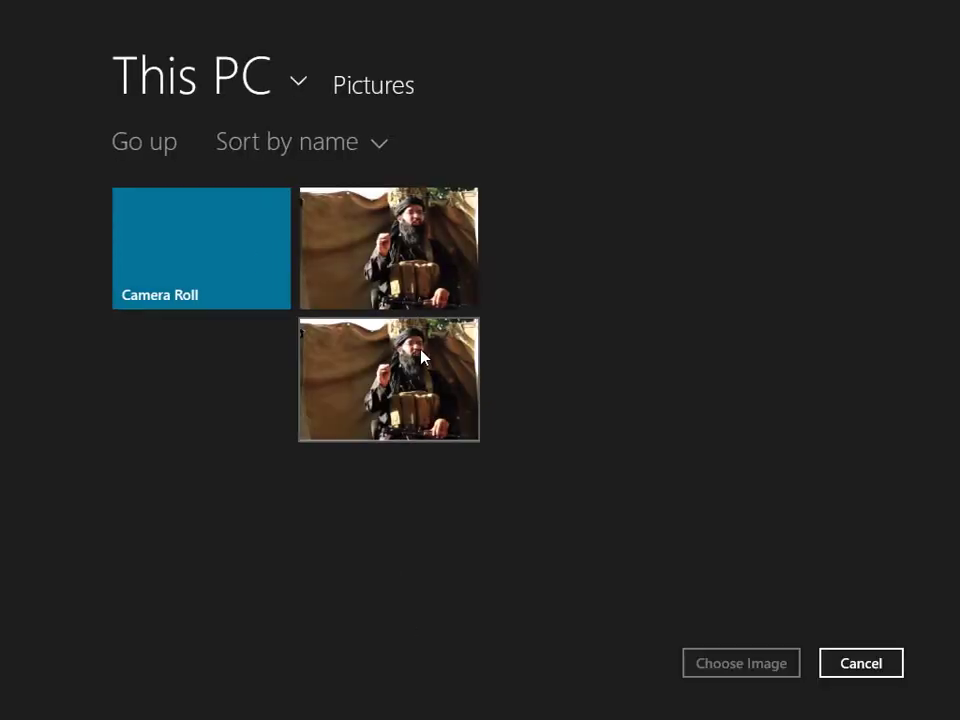
{"action": "left_click", "coordinate": [378, 400]}
{"action": "left_click", "coordinate": [740, 680]}
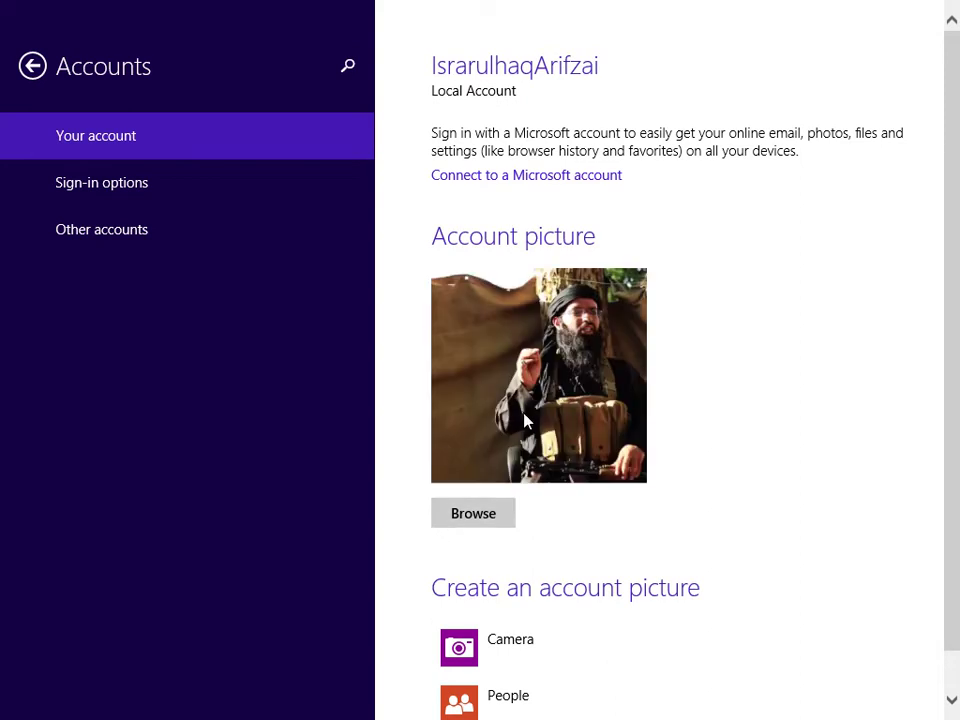
{"action": "left_click", "coordinate": [68, 32]}
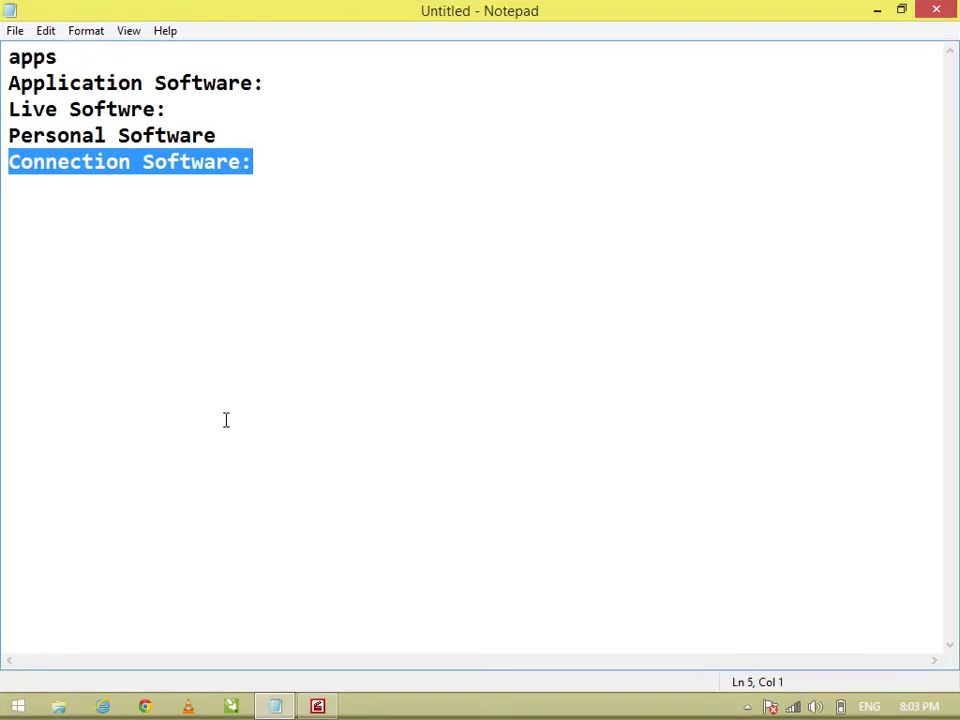
Lock the computer again through the account options on the Start screen.
{"action": "left_click", "coordinate": [4, 715]}
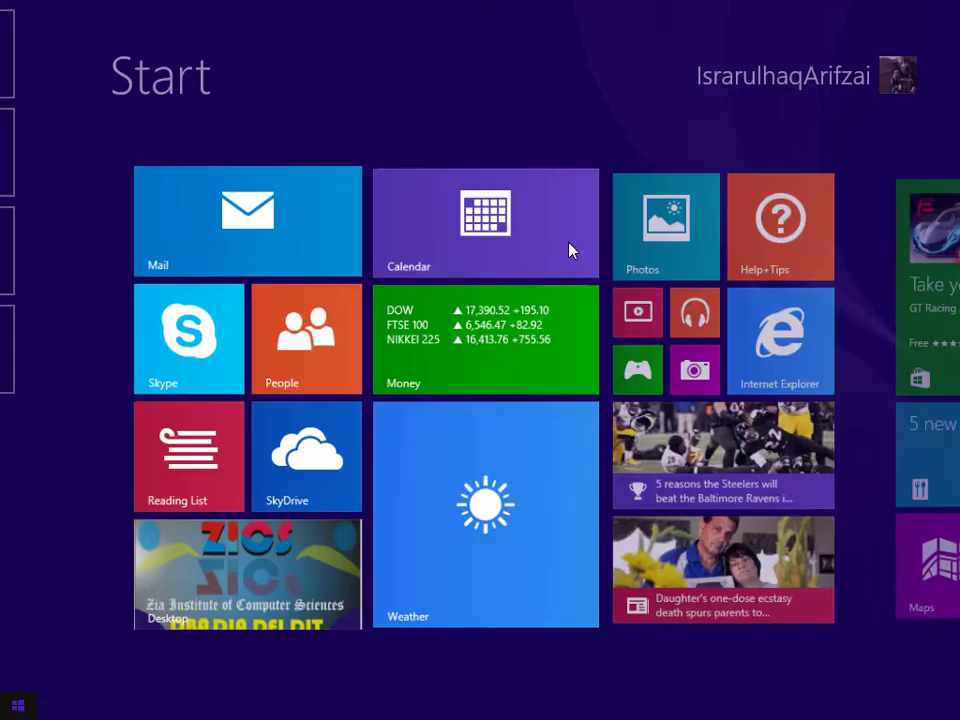
{"action": "left_click", "coordinate": [846, 78]}
{"action": "left_click", "coordinate": [801, 172]}
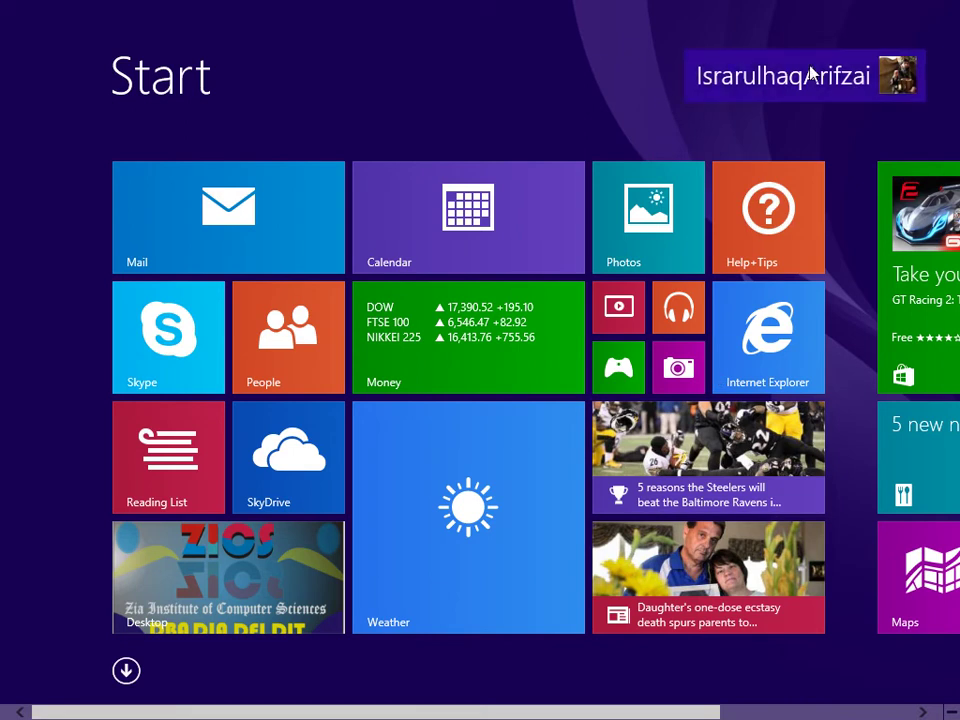
Review the Change account picture, Lock and Sign out options, then visit the desktop note and return to the Start screen.
{"action": "left_click", "coordinate": [811, 75]}
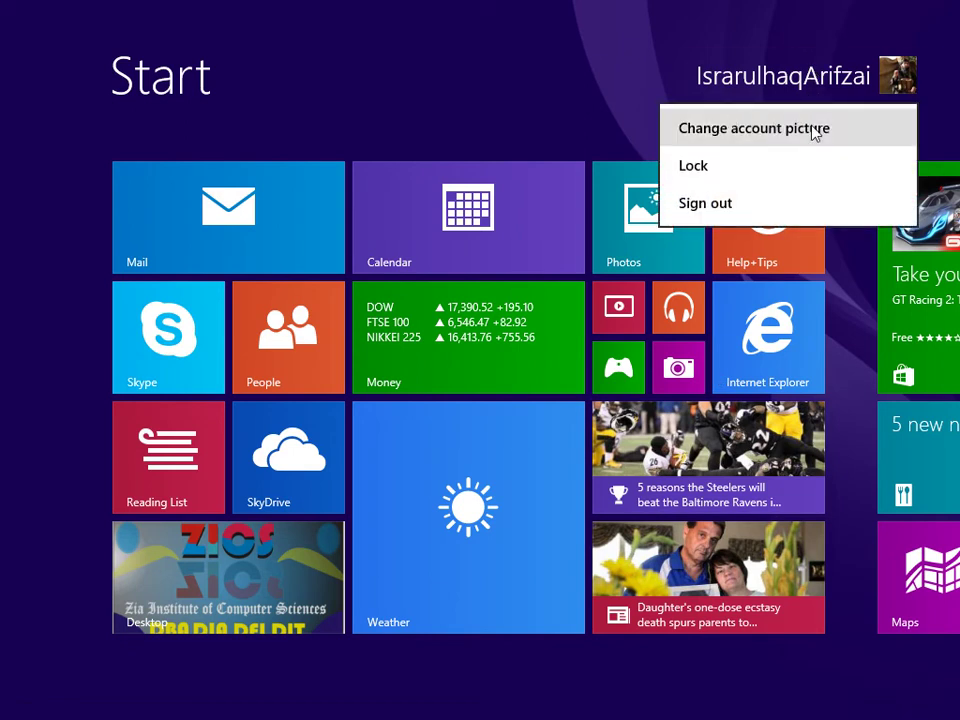
{"action": "key", "text": "Escape"}
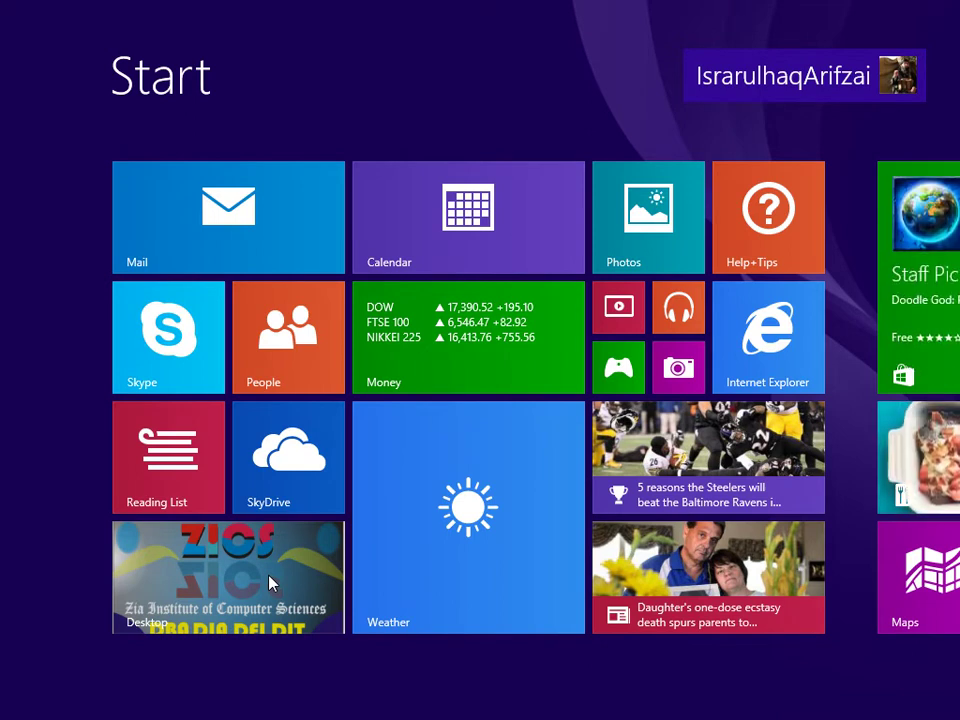
{"action": "left_click", "coordinate": [803, 92]}
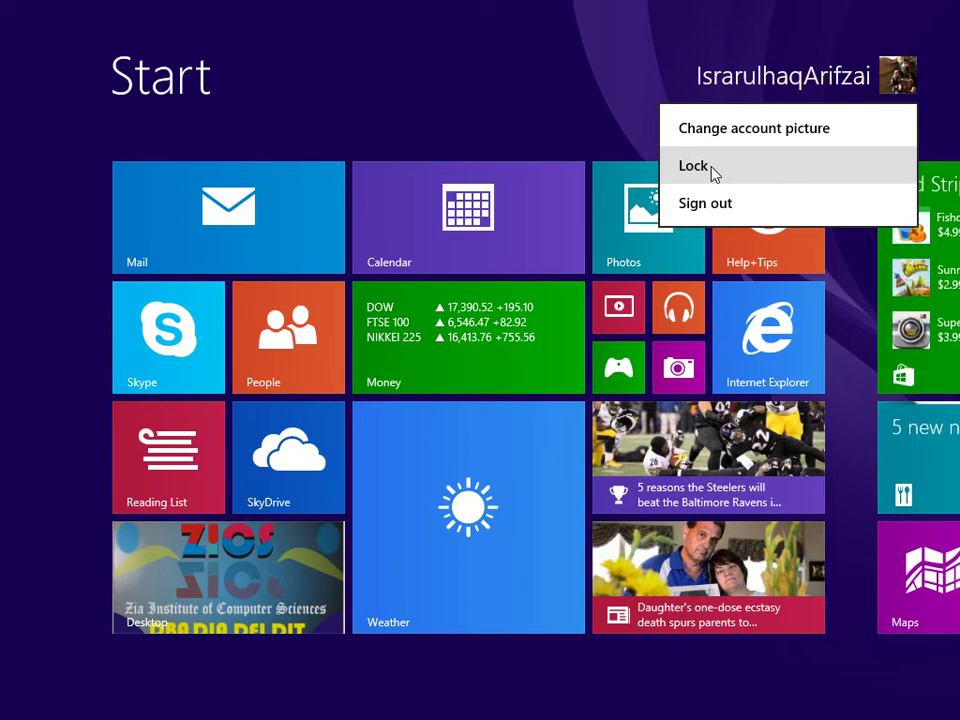
{"action": "left_click", "coordinate": [566, 9]}
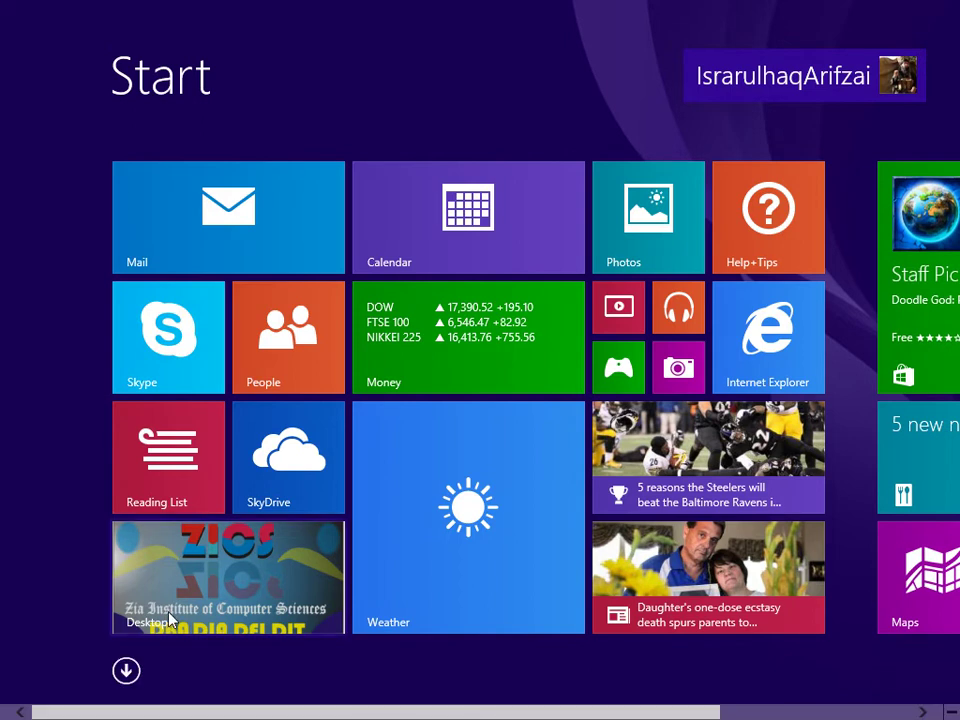
{"action": "left_click", "coordinate": [307, 588]}
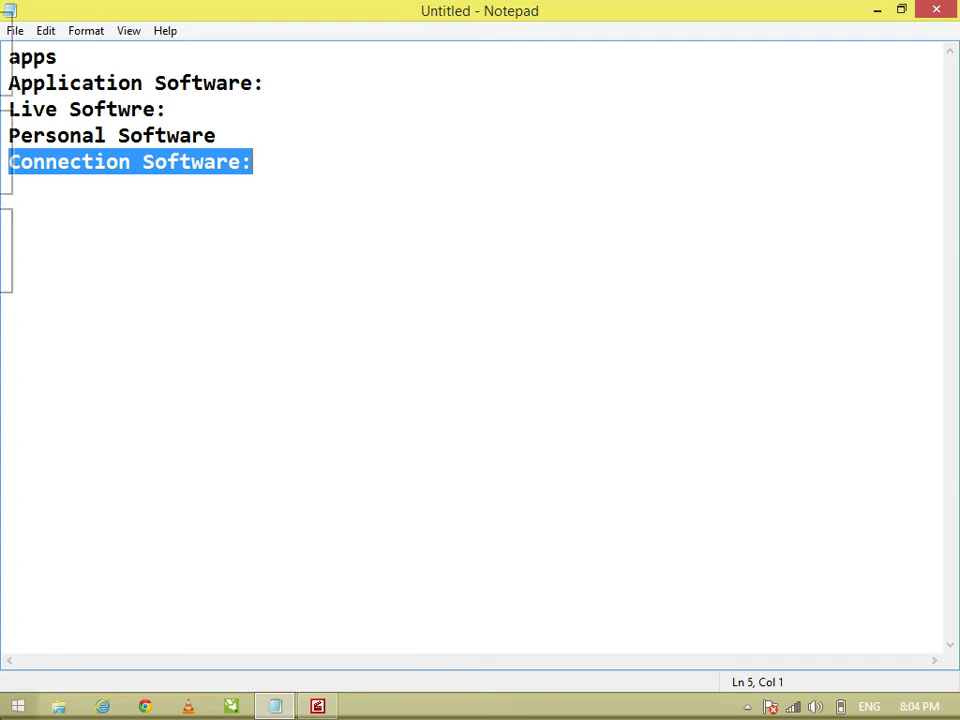
{"action": "left_click", "coordinate": [18, 706]}
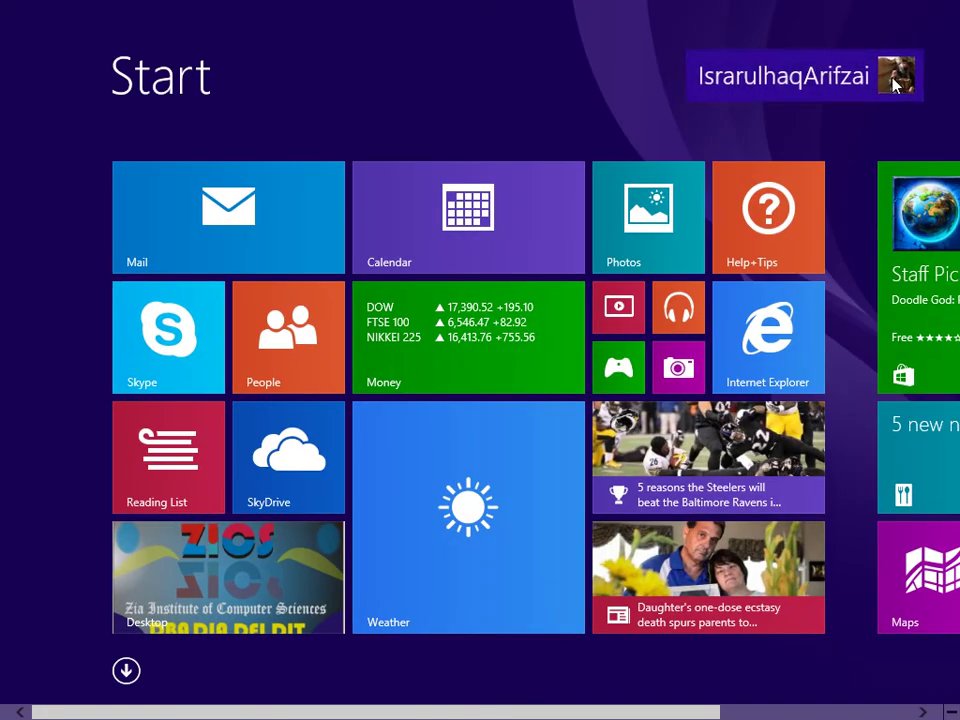
Lock the computer from the account options on the Start screen.
{"action": "left_click", "coordinate": [906, 80]}
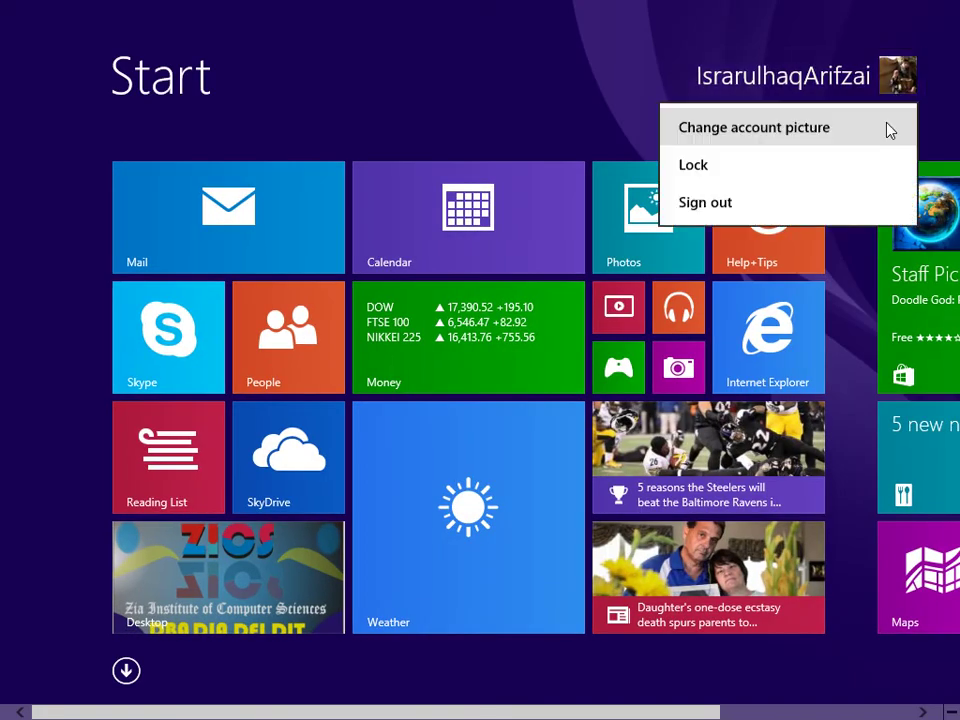
{"action": "left_click", "coordinate": [765, 175]}
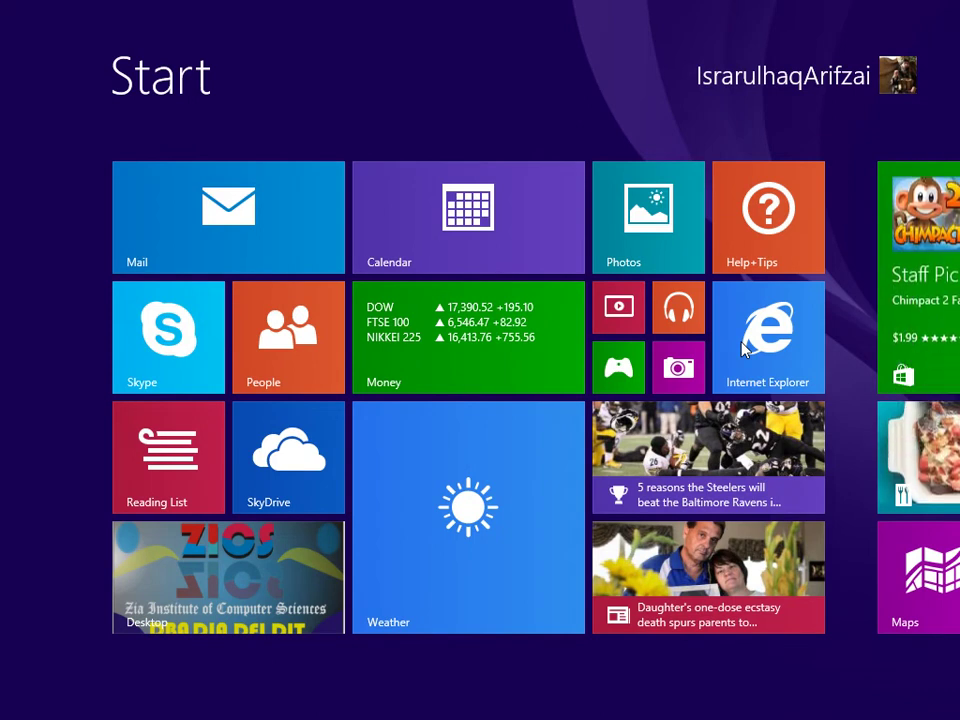
Visit the desktop note, check the Camtasia Recorder status, and return to the Start screen.
{"action": "left_click", "coordinate": [268, 547]}
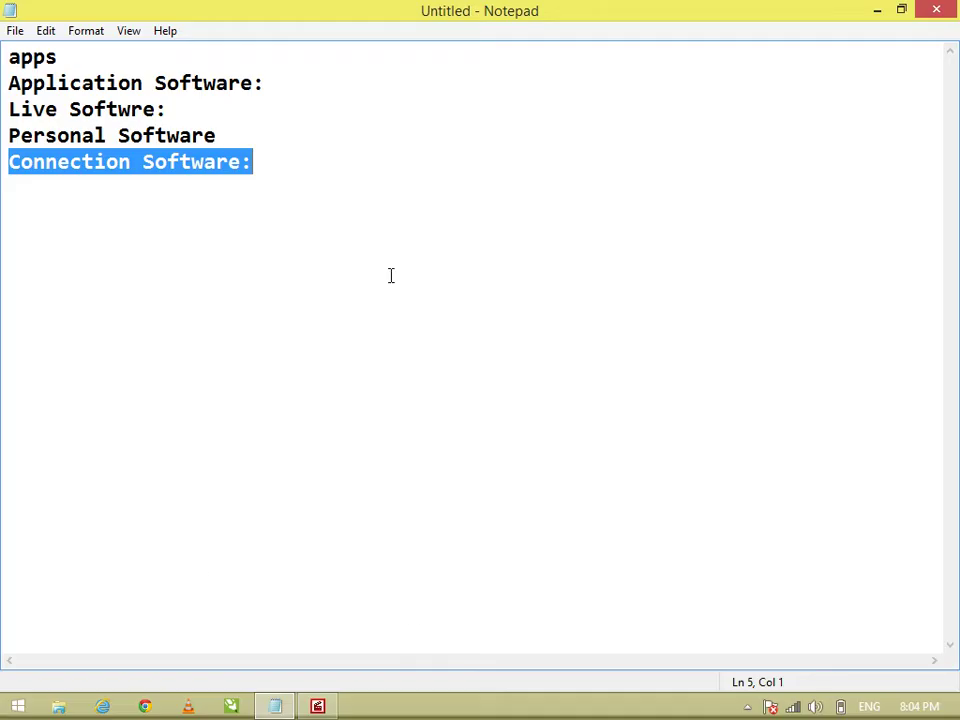
{"action": "left_click", "coordinate": [333, 707]}
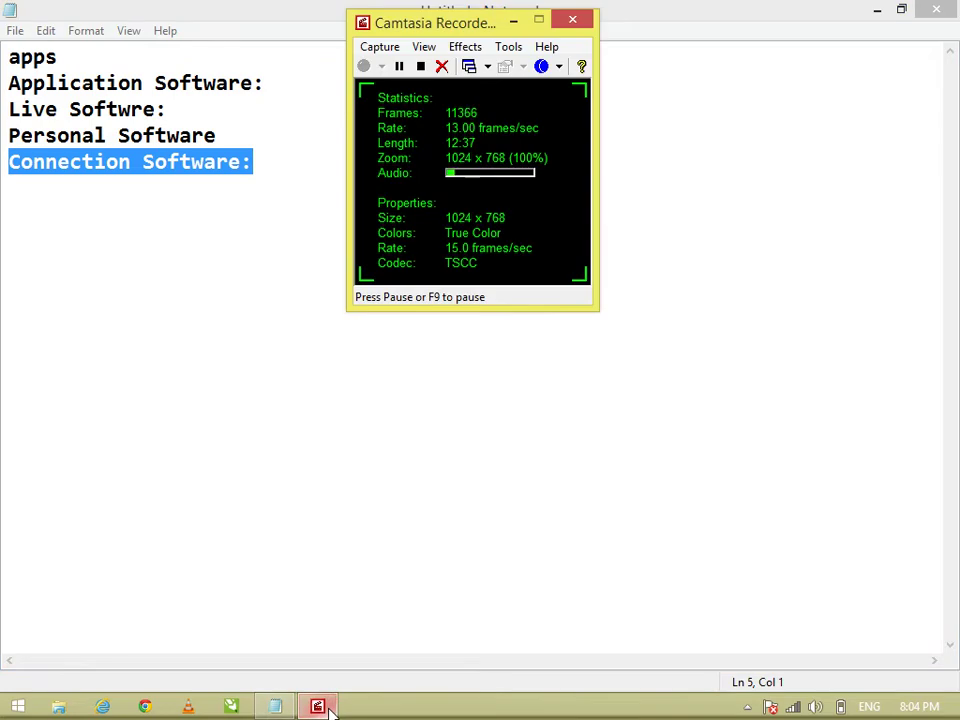
{"action": "left_click", "coordinate": [275, 707]}
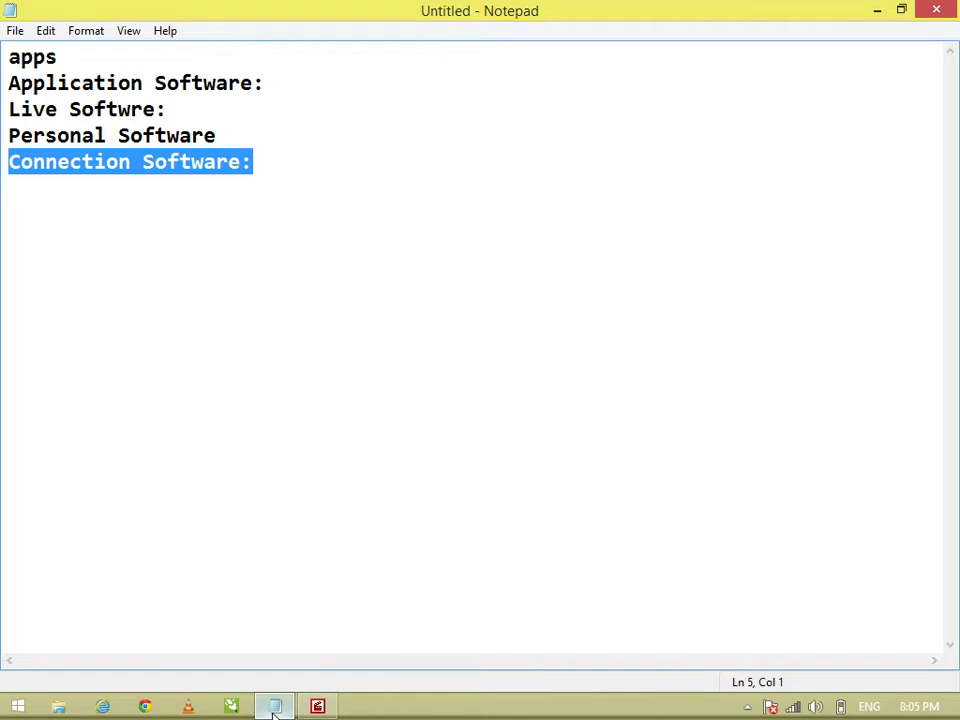
{"action": "left_click", "coordinate": [8, 705]}
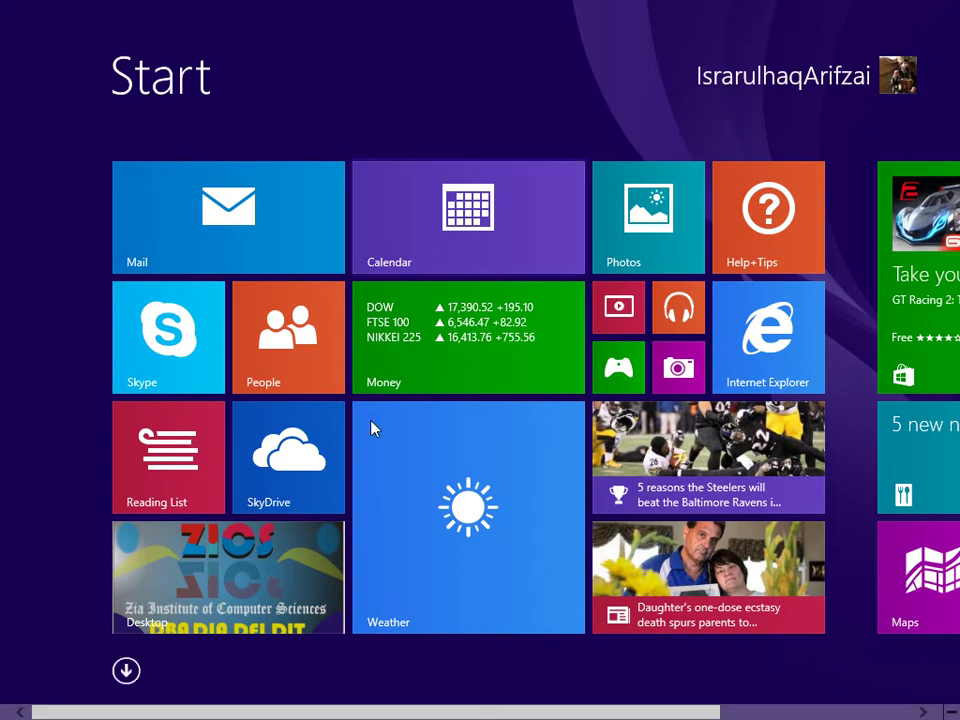
Review the Change account picture, Lock and Sign out options twice, visiting the desktop note in between.
{"action": "left_click", "coordinate": [748, 95]}
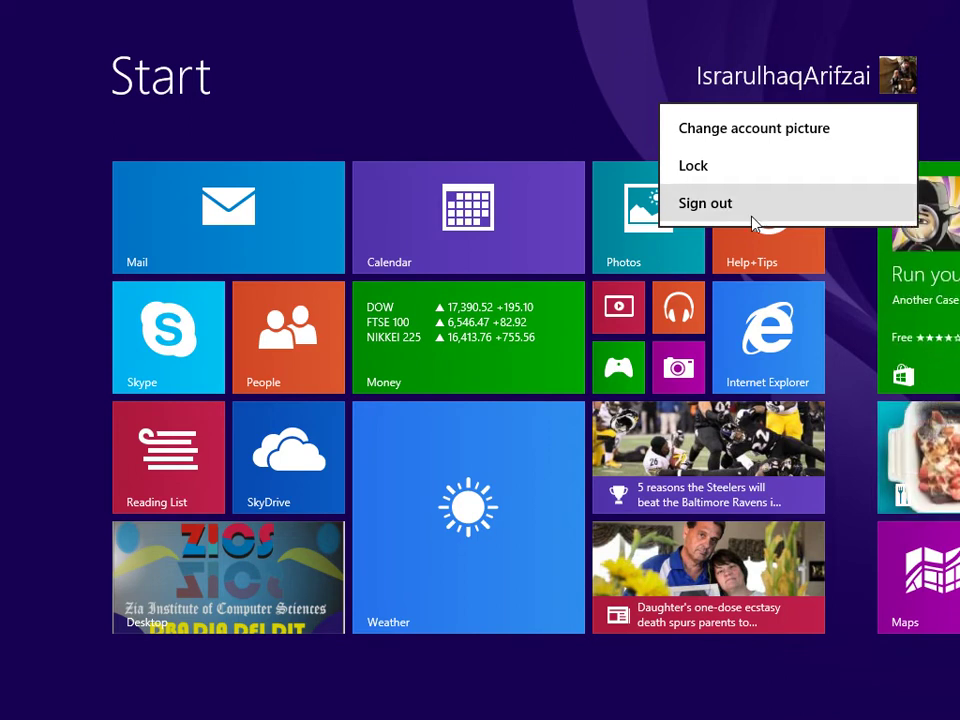
{"action": "left_click", "coordinate": [531, 83]}
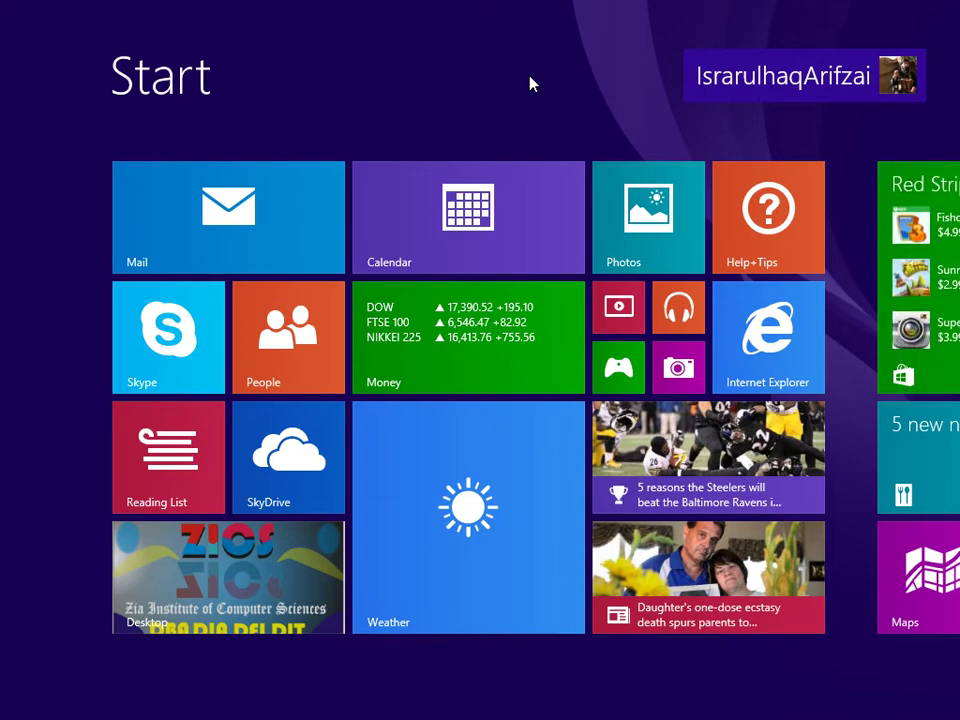
{"action": "left_click", "coordinate": [223, 553]}
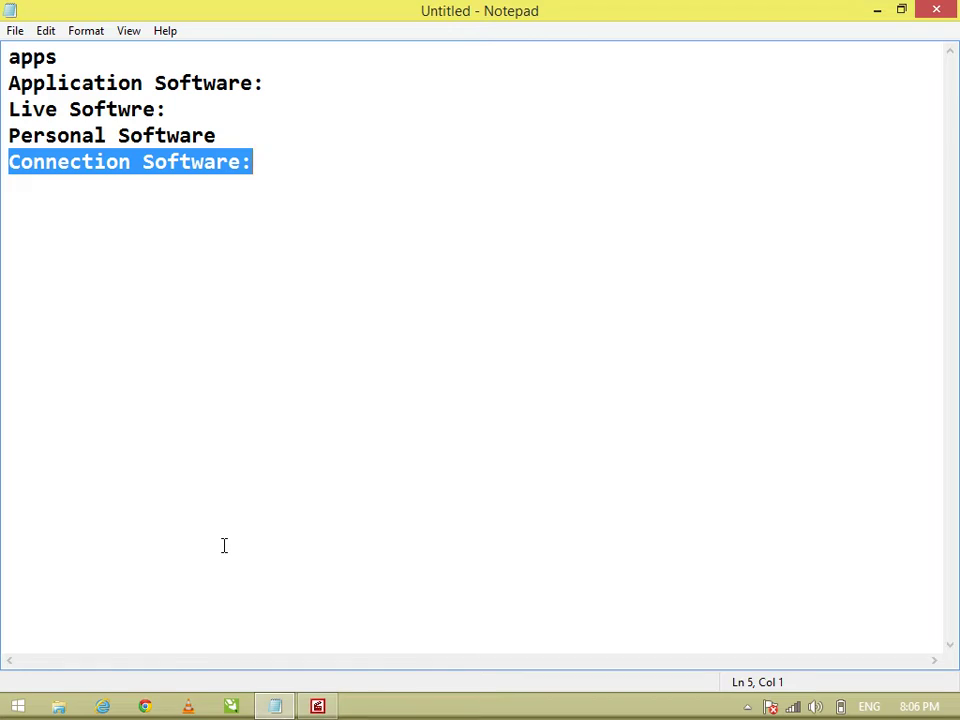
{"action": "left_click", "coordinate": [10, 710]}
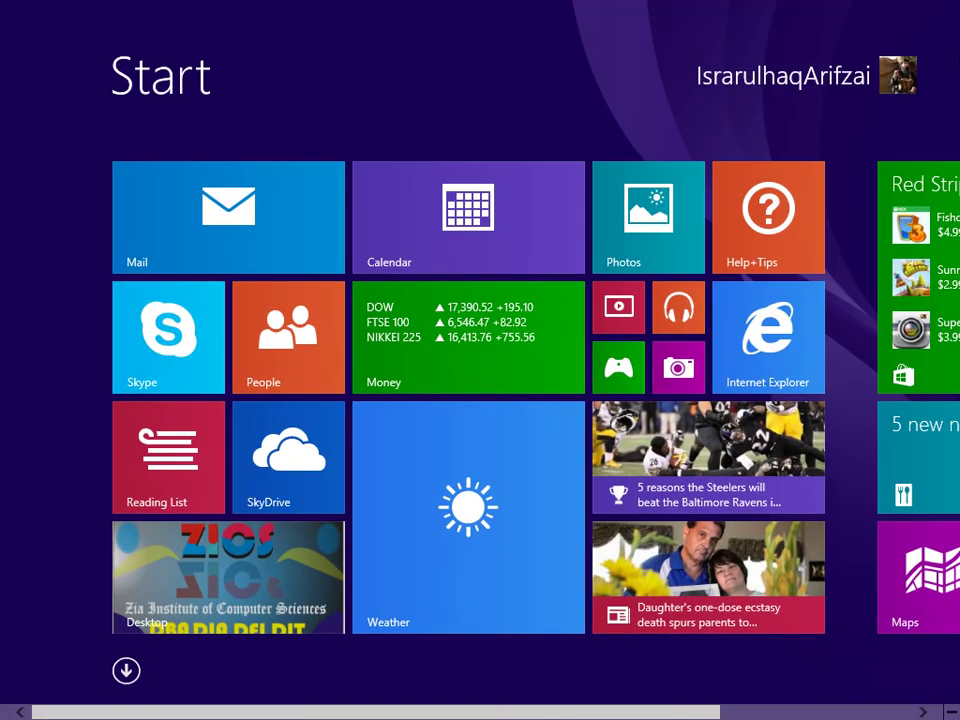
{"action": "left_click", "coordinate": [860, 78]}
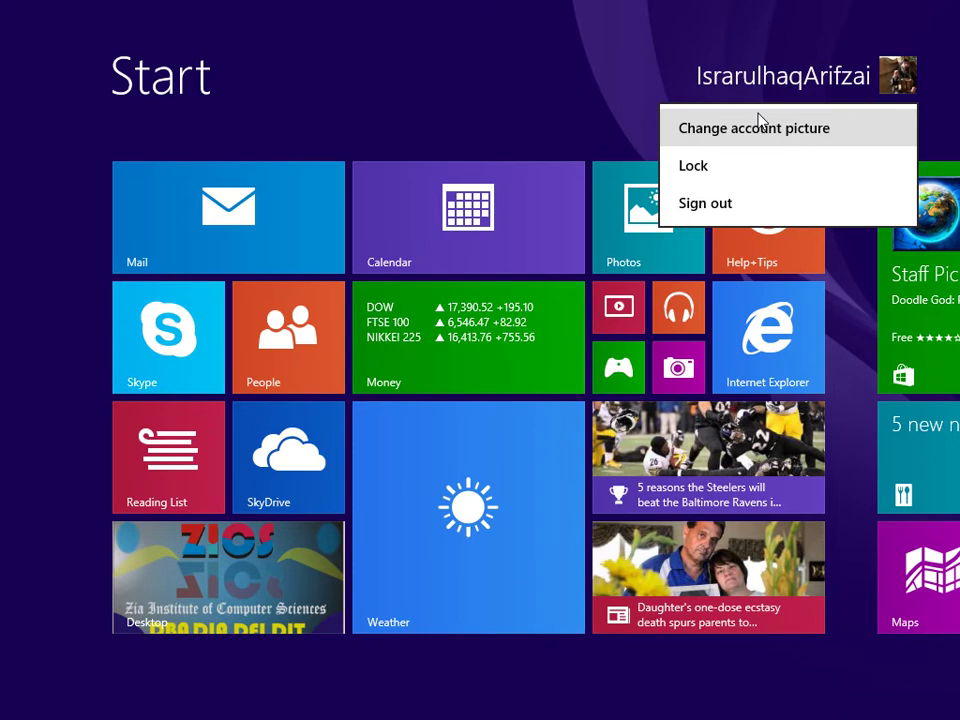
{"action": "left_click", "coordinate": [512, 122]}
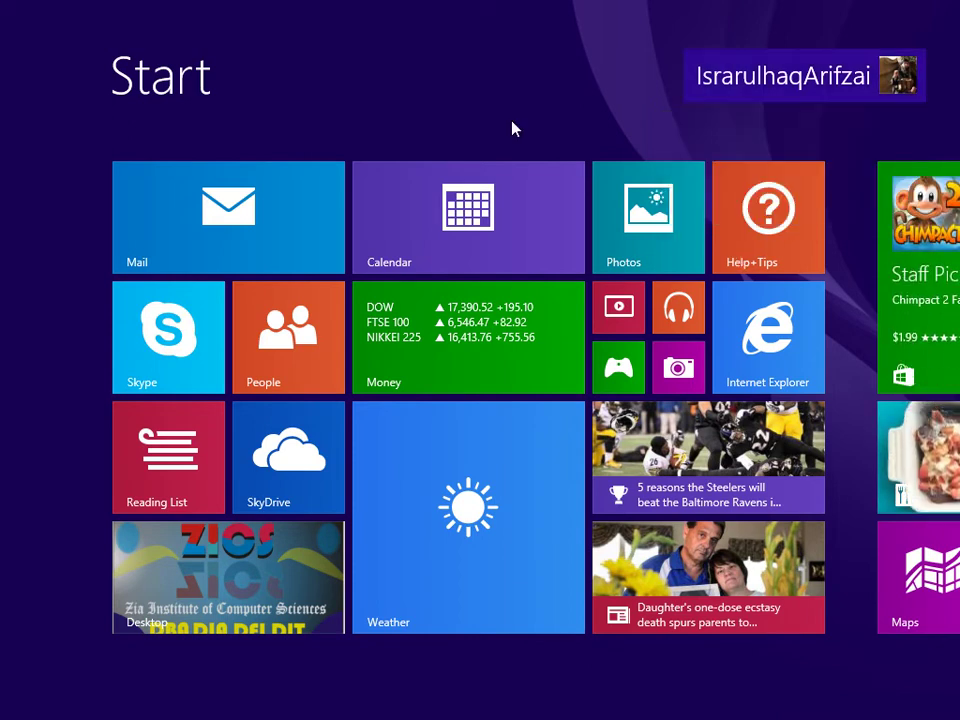
Personalize the Start screen with the circle-pattern background in dark teal and a teal accent color, and close the settings.
{"action": "key", "text": "super+c"}
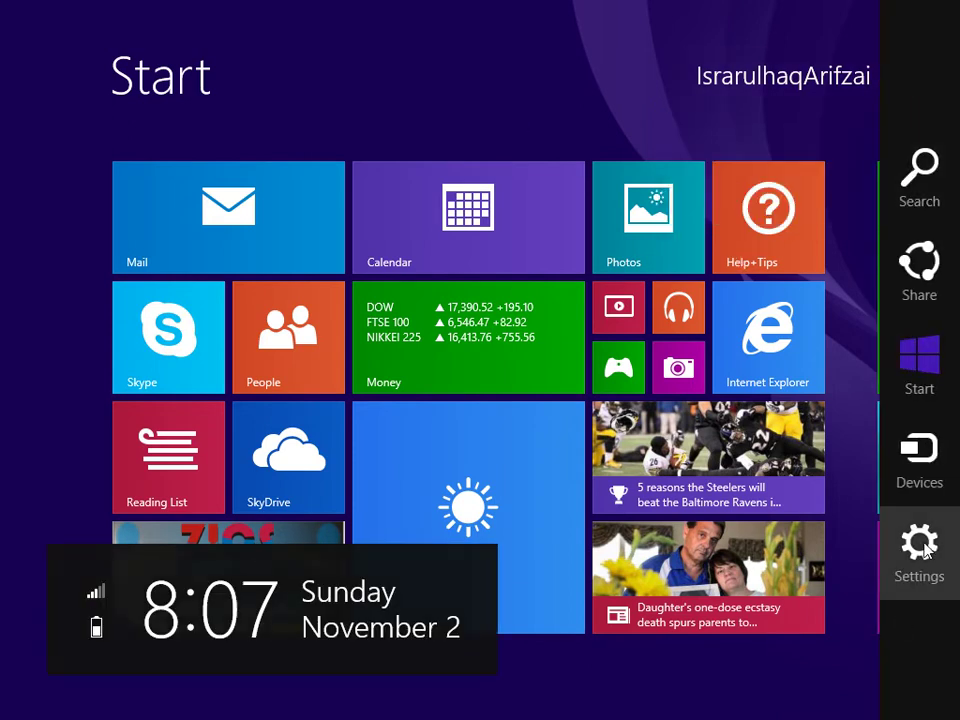
{"action": "left_click", "coordinate": [912, 560]}
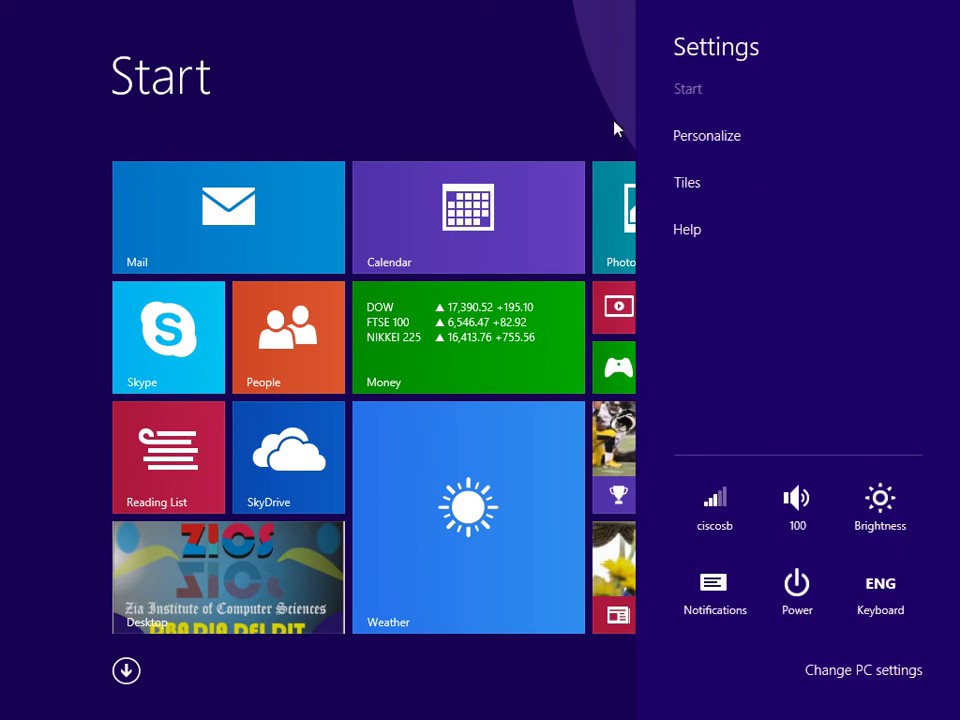
{"action": "left_click", "coordinate": [713, 144]}
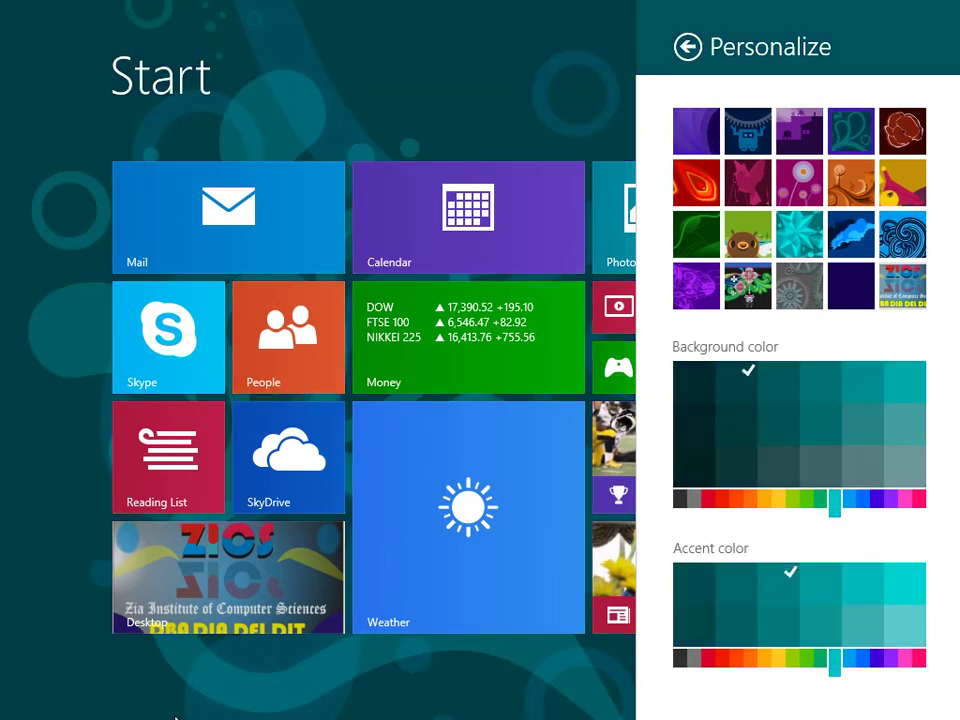
{"action": "left_click", "coordinate": [193, 628]}
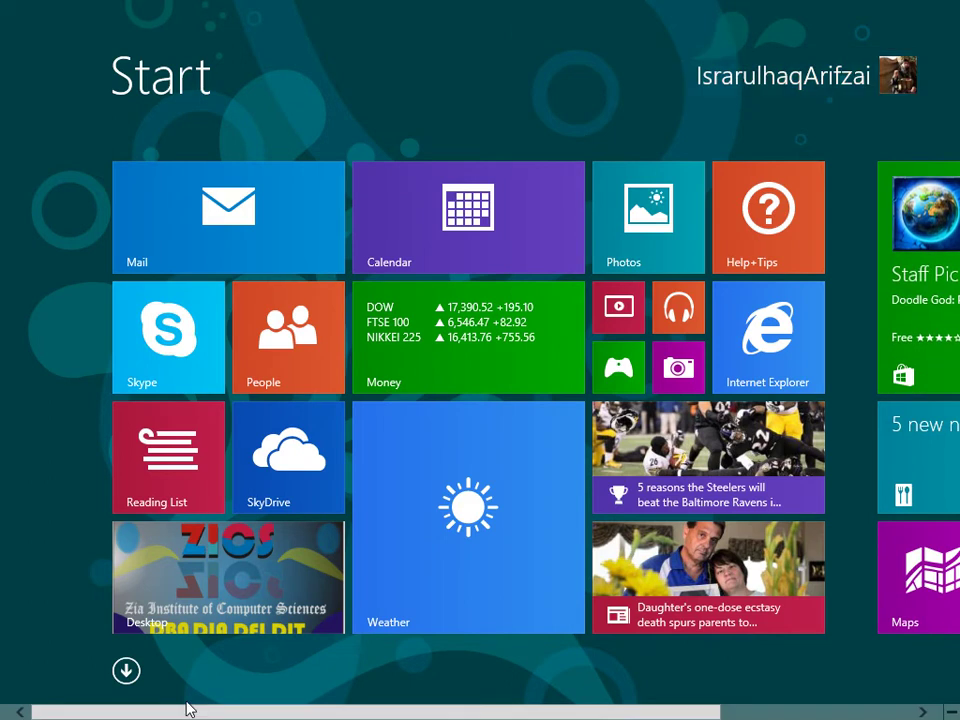
Switch back and forth between the Start screen and the Notepad note on the desktop.
{"action": "left_click", "coordinate": [283, 592]}
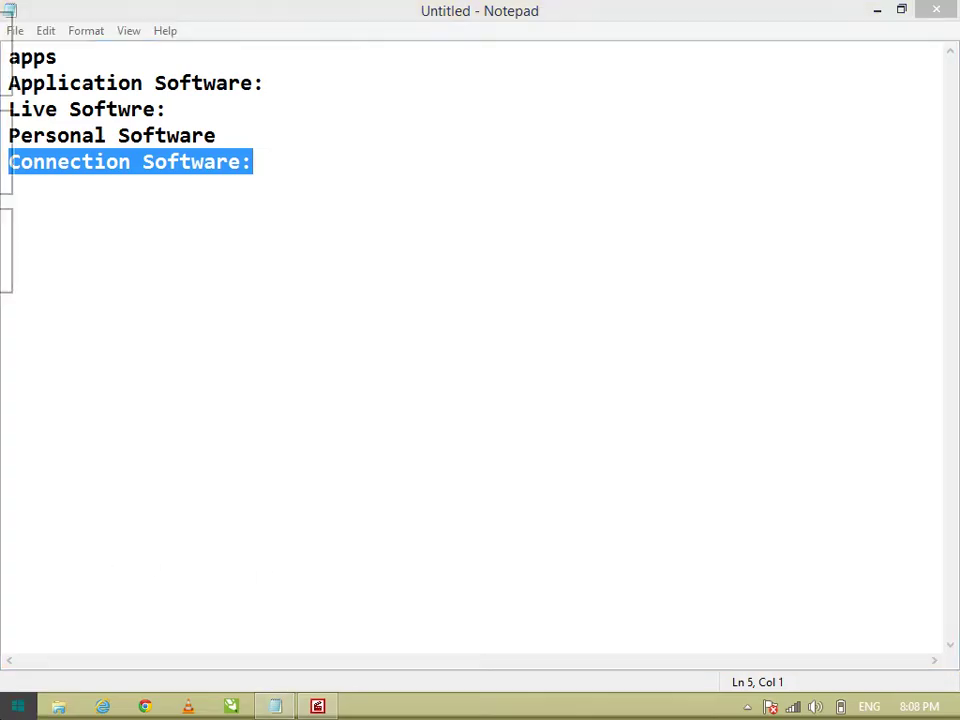
{"action": "key", "text": "super"}
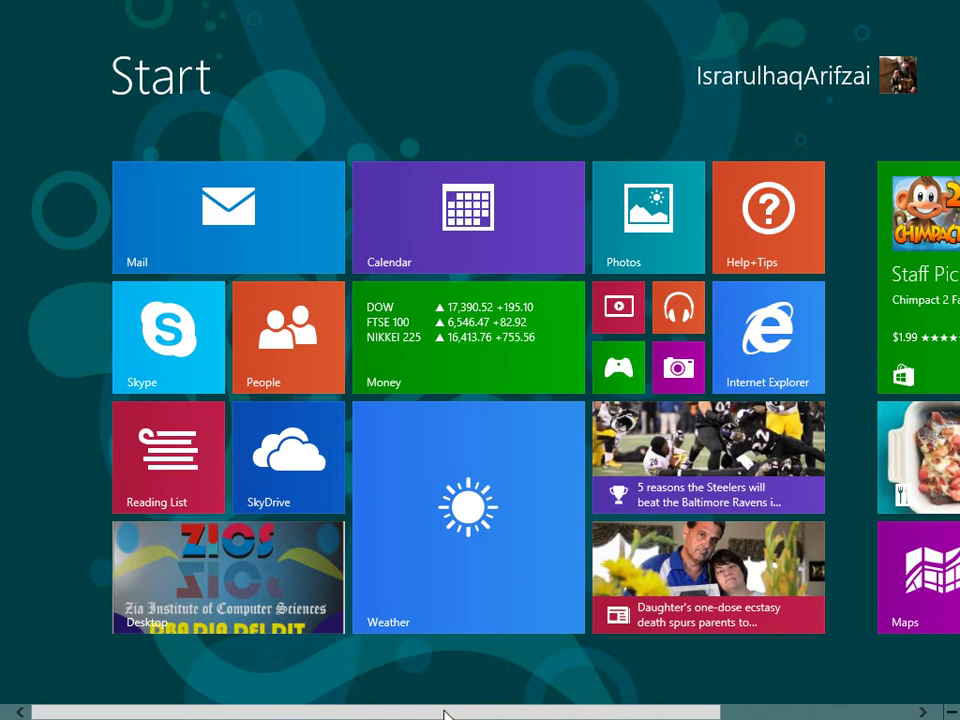
{"action": "mouse_move", "coordinate": [445, 714]}
{"action": "left_mouse_down"}
{"action": "mouse_move", "coordinate": [470, 714]}
{"action": "mouse_move", "coordinate": [447, 714]}
{"action": "left_mouse_up"}
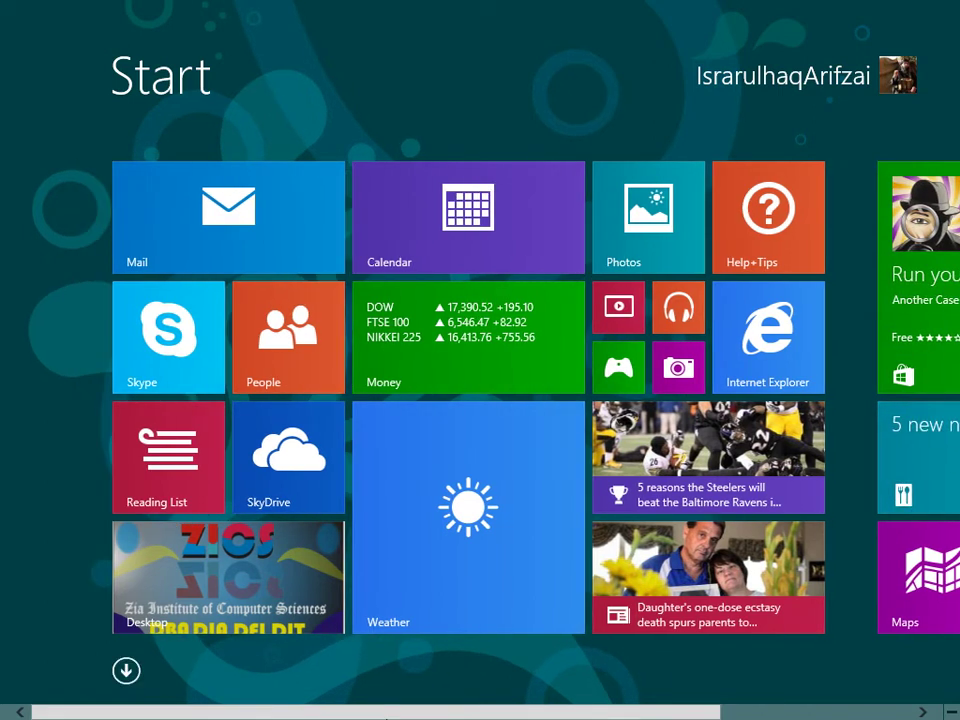
{"action": "left_click", "coordinate": [209, 590]}
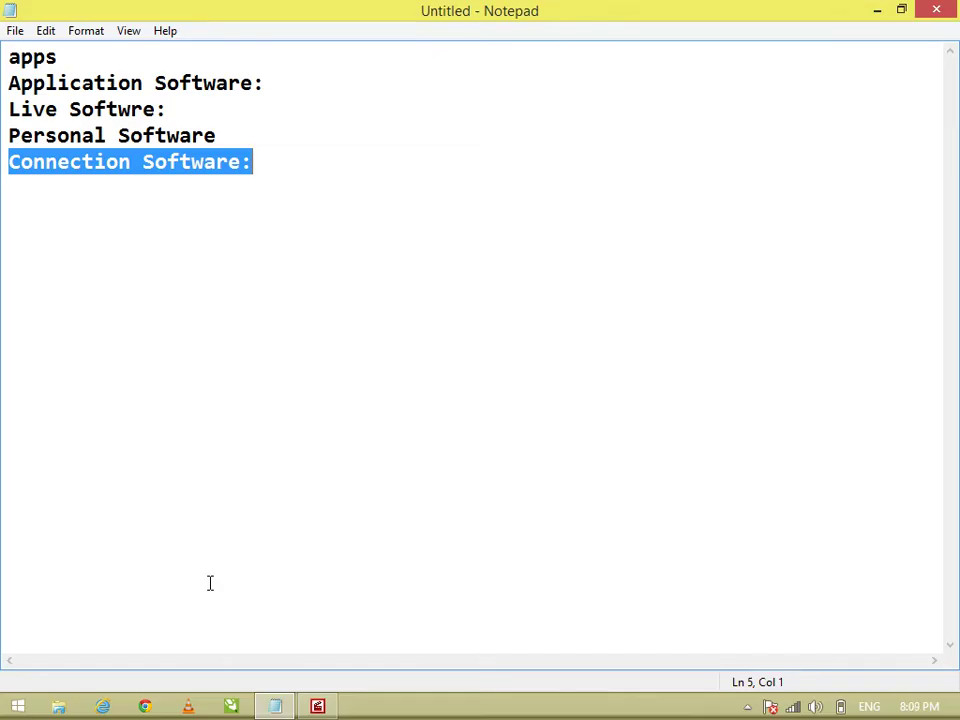
{"action": "left_click", "coordinate": [5, 710]}
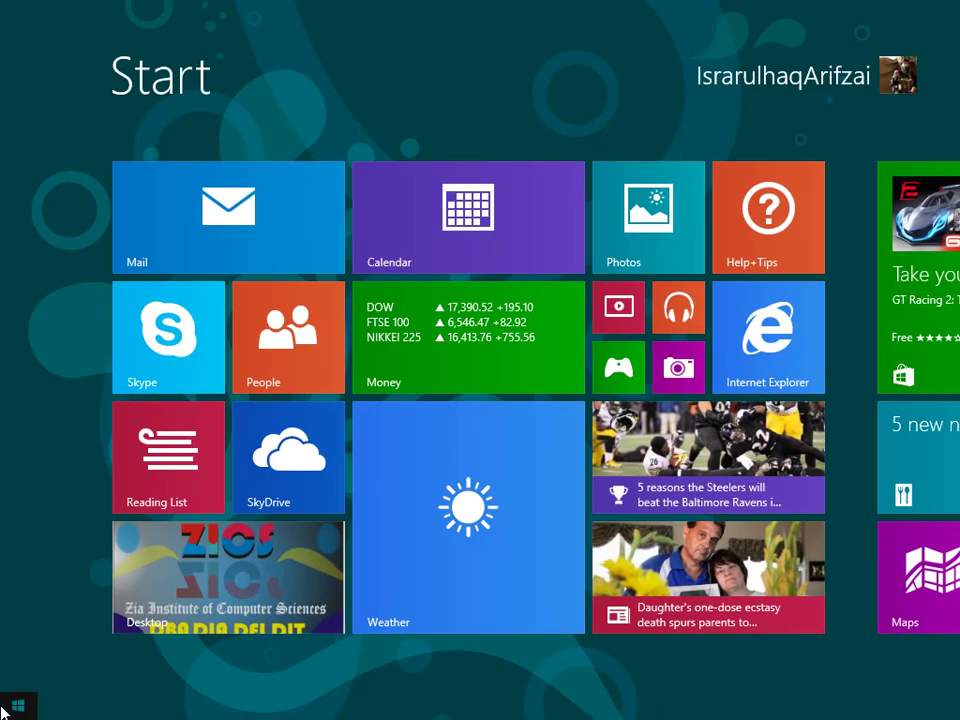
{"action": "left_click", "coordinate": [250, 582]}
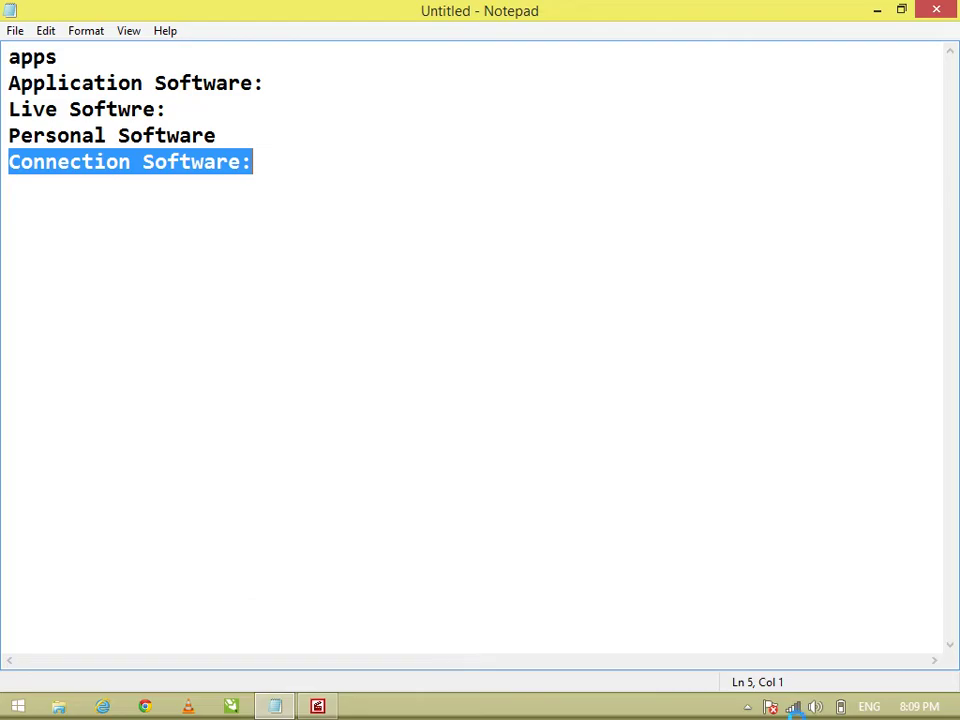
Minimize all windows to show the desktop, and switch between it and the Start screen twice.
{"action": "key", "text": "super+d"}
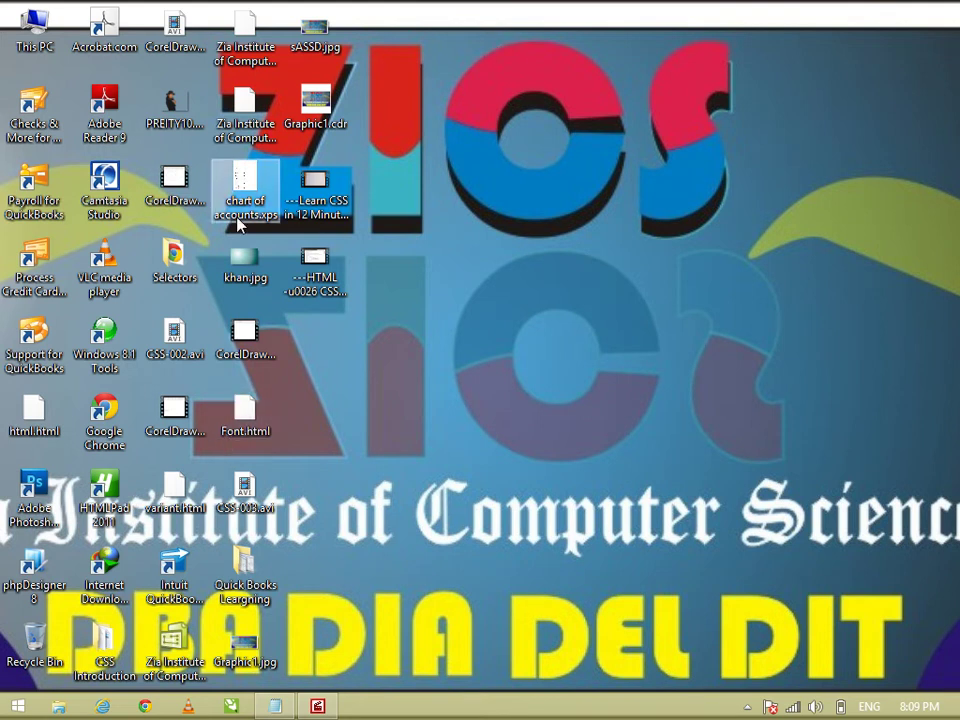
{"action": "left_click", "coordinate": [16, 706]}
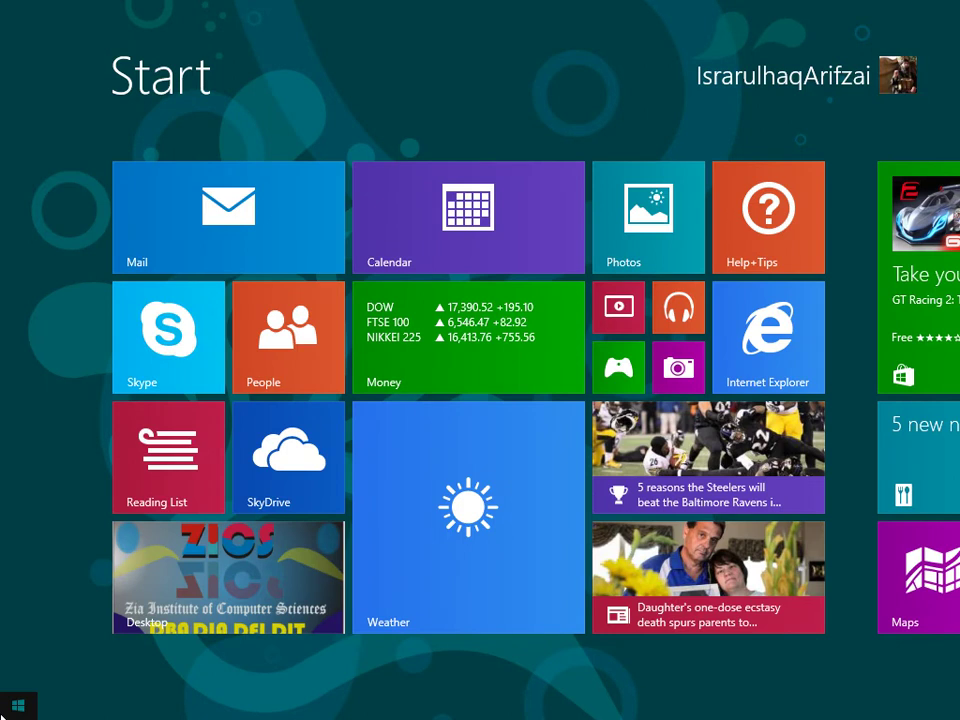
{"action": "left_click", "coordinate": [234, 580]}
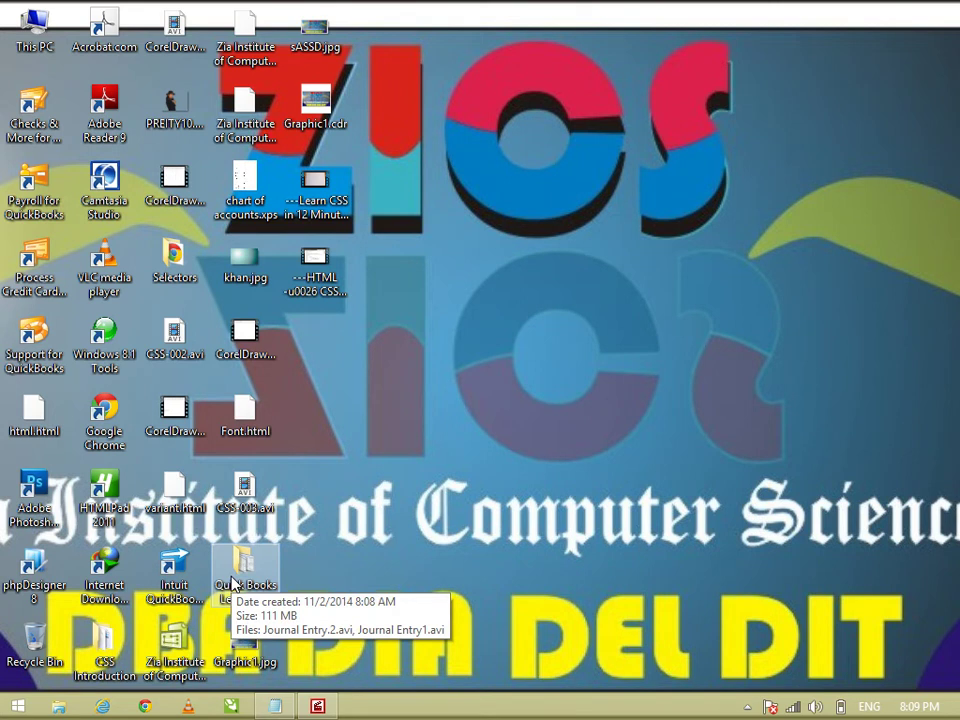
{"action": "left_click", "coordinate": [14, 706]}
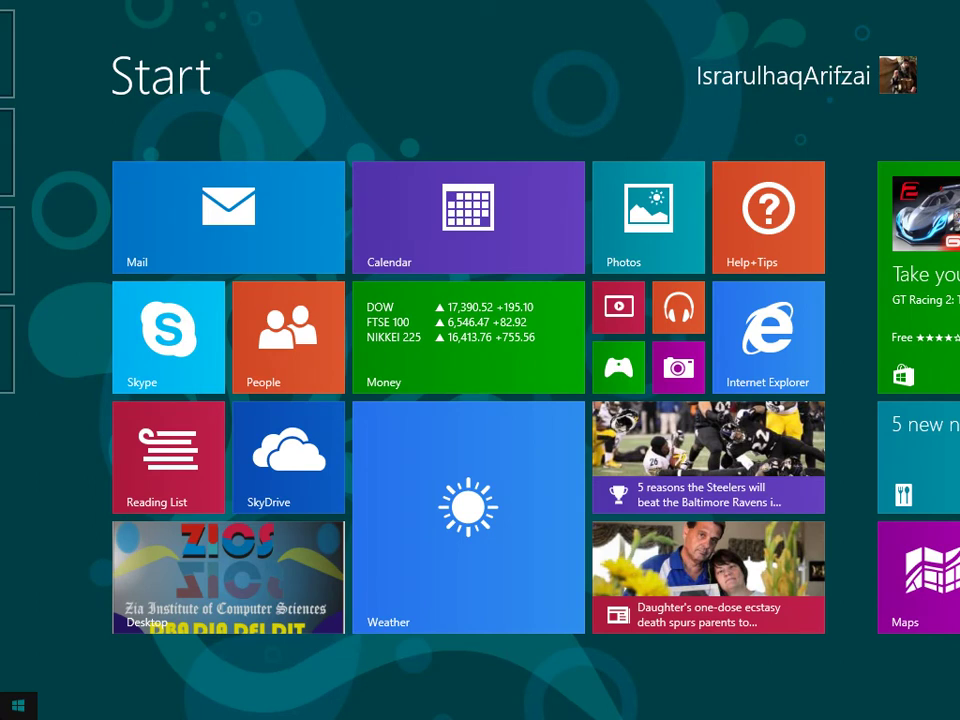
{"action": "left_click", "coordinate": [230, 606]}
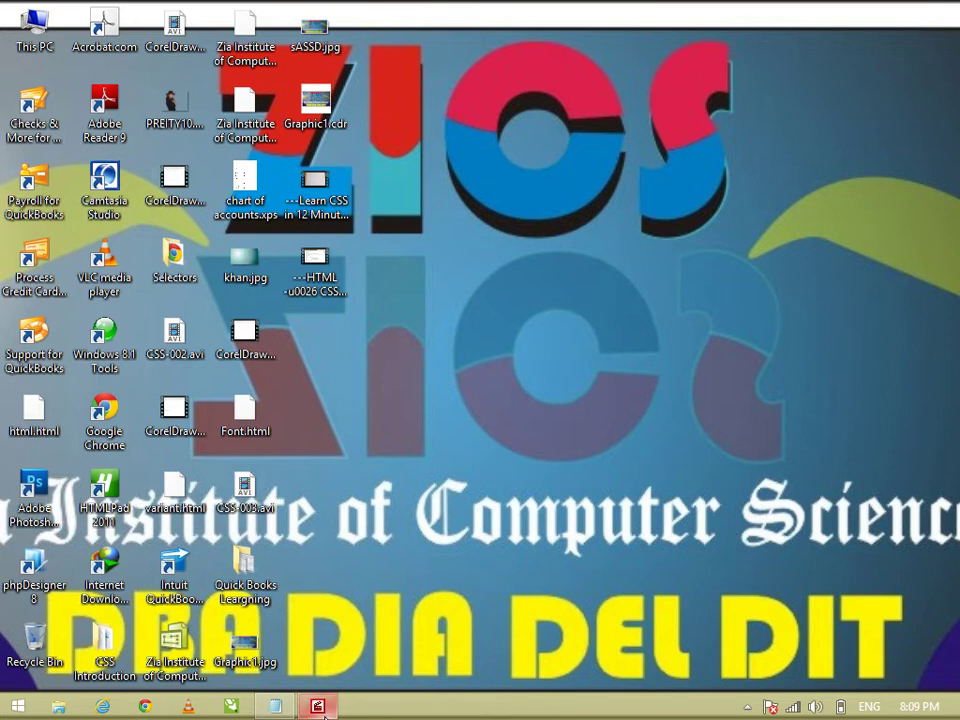
{"action": "mouse_move", "coordinate": [323, 716]}
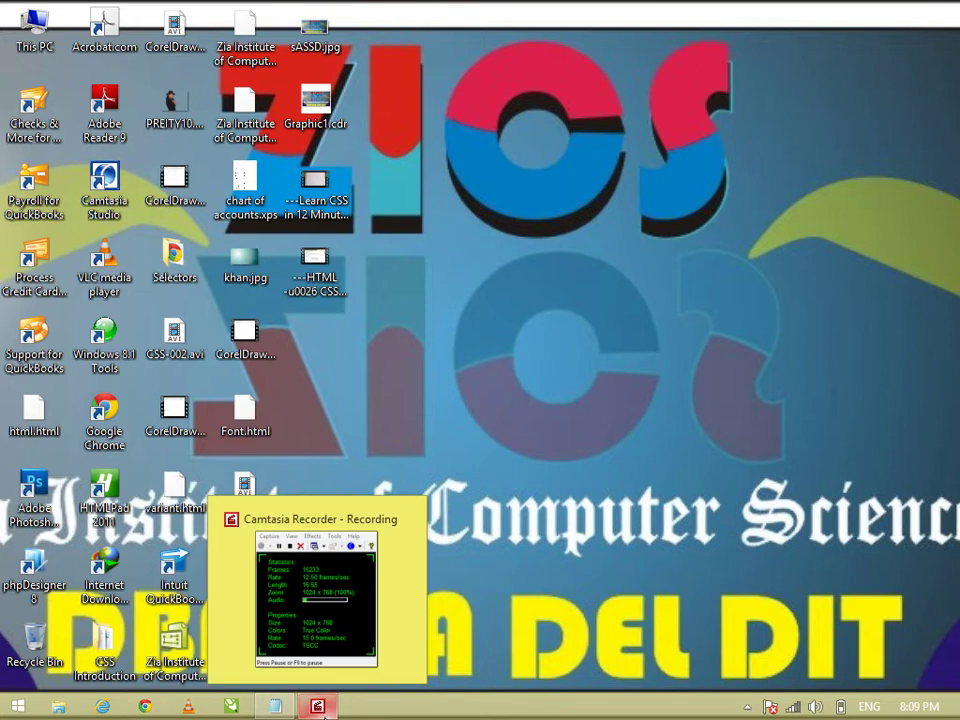
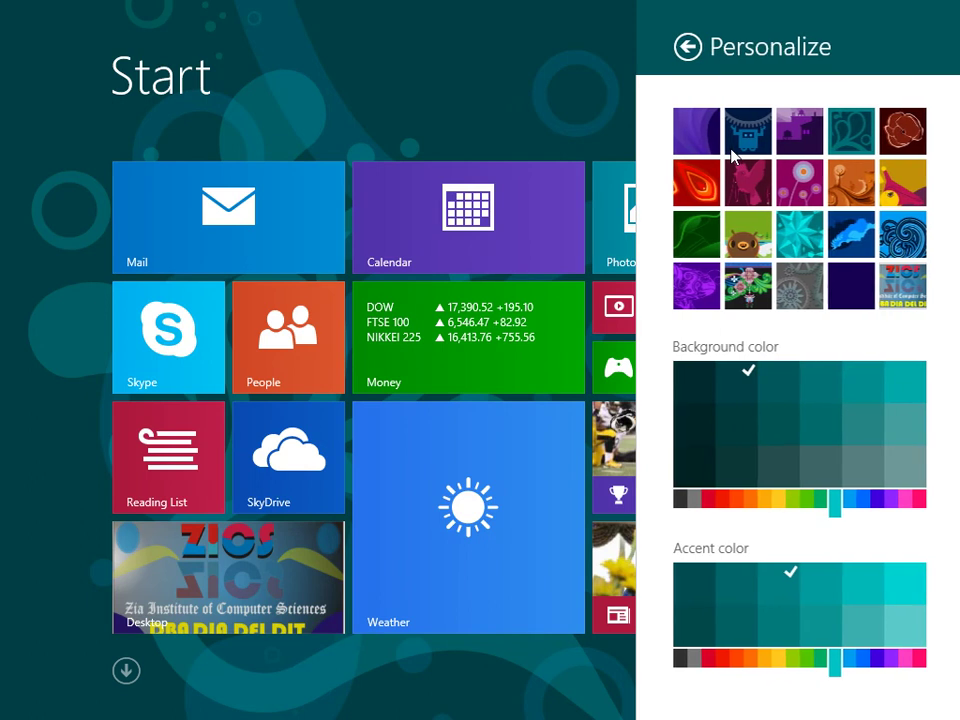
Leave the Start screen's Personalize settings for the desktop, view the desktop's Personalization window through Settings, and close it.
{"action": "left_click", "coordinate": [251, 578]}
{"action": "left_click", "coordinate": [251, 578]}
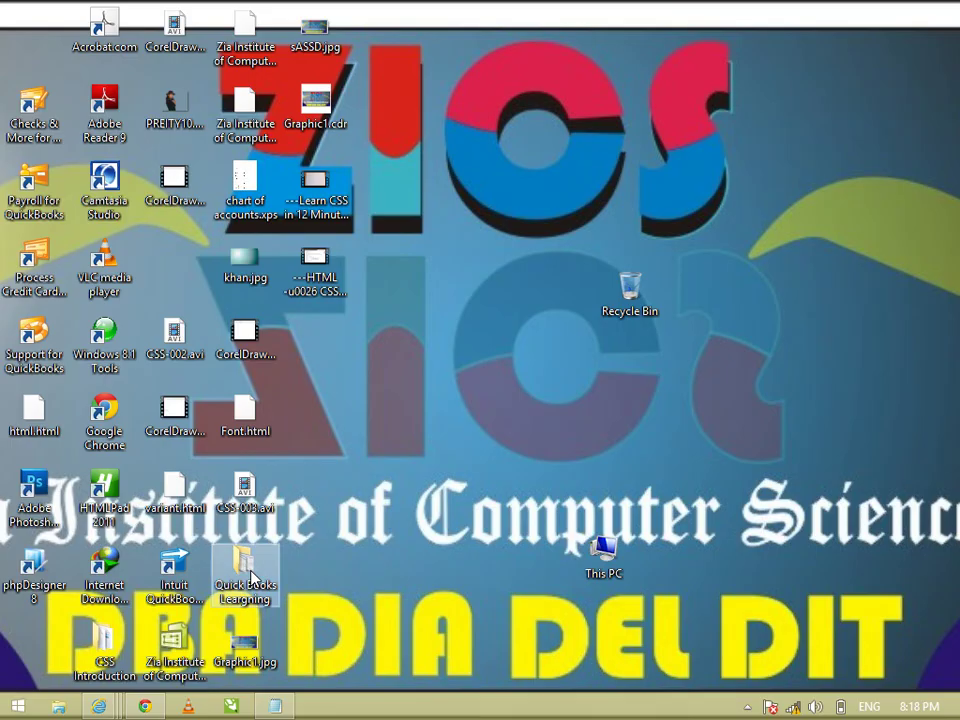
{"action": "key", "text": "super+c"}
{"action": "left_click", "coordinate": [918, 545]}
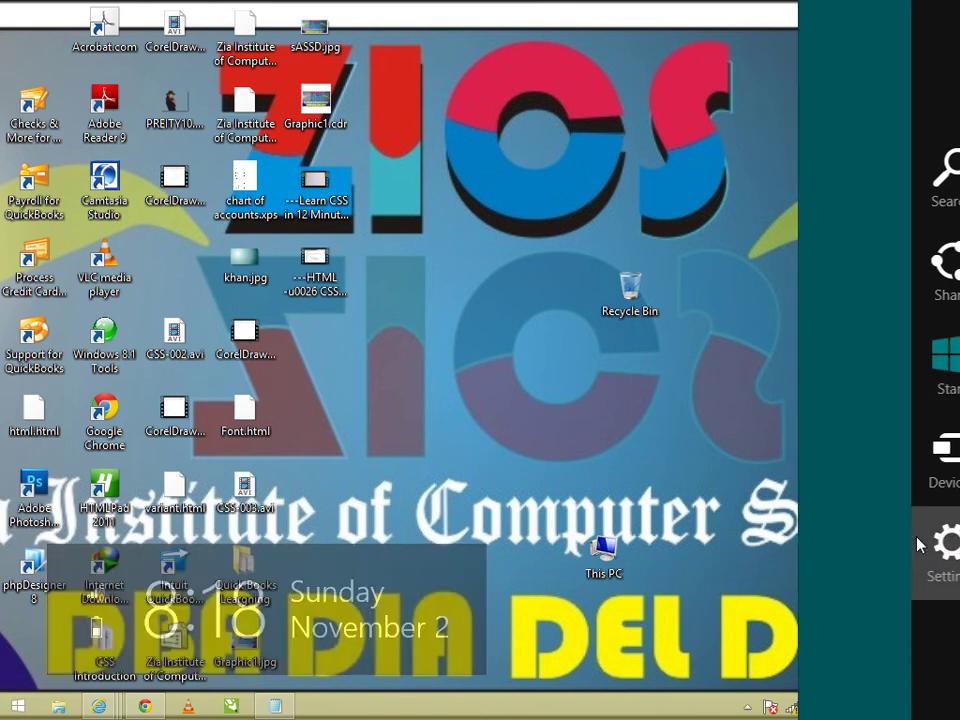
{"action": "left_click", "coordinate": [748, 205]}
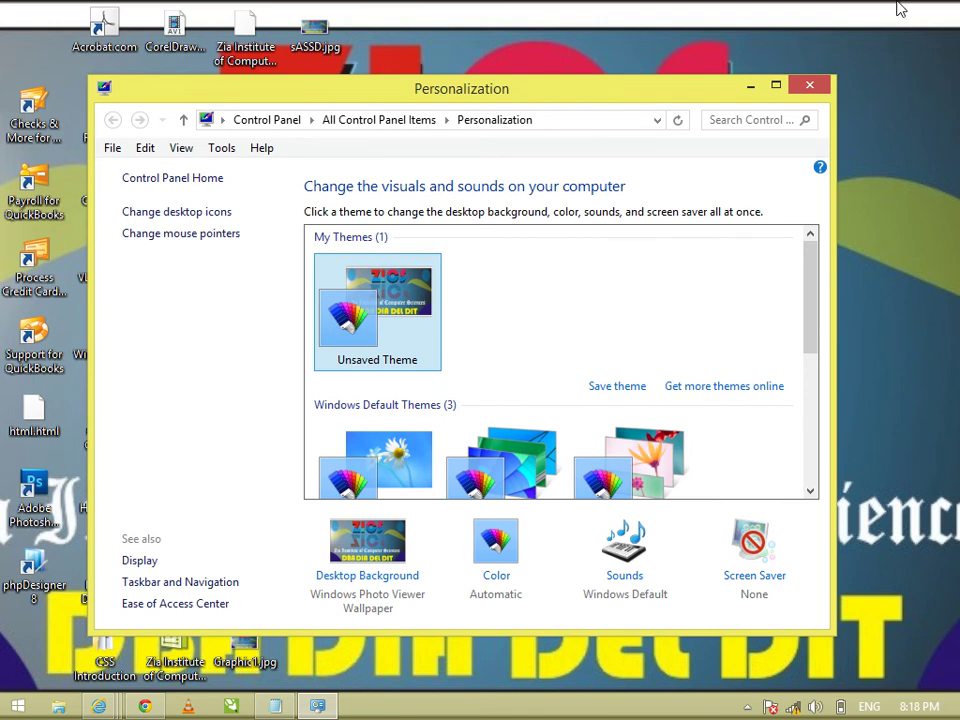
{"action": "left_click", "coordinate": [812, 88]}
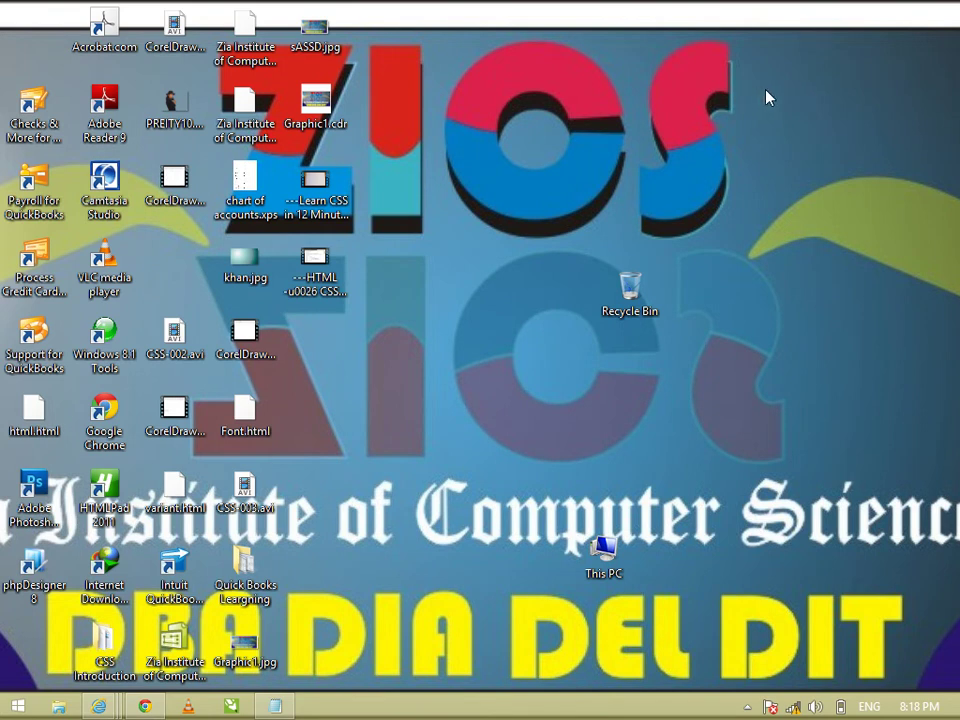
Show the charms bar over the desktop, view the desktop's context menu, and dismiss both without choosing anything.
{"action": "key", "text": "super+c"}
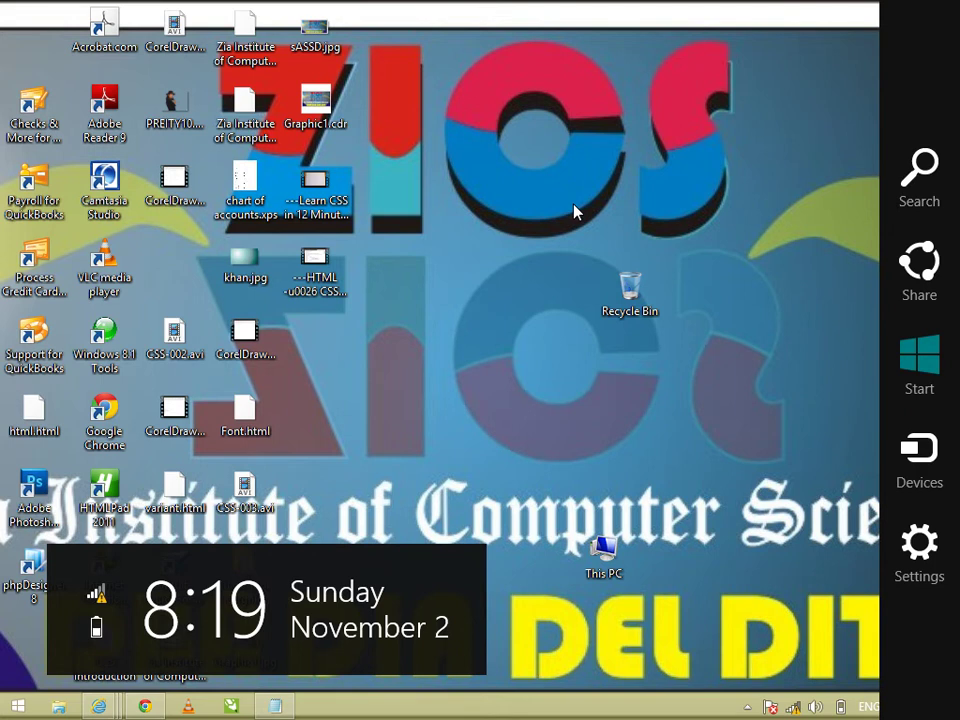
{"action": "right_click", "coordinate": [513, 90]}
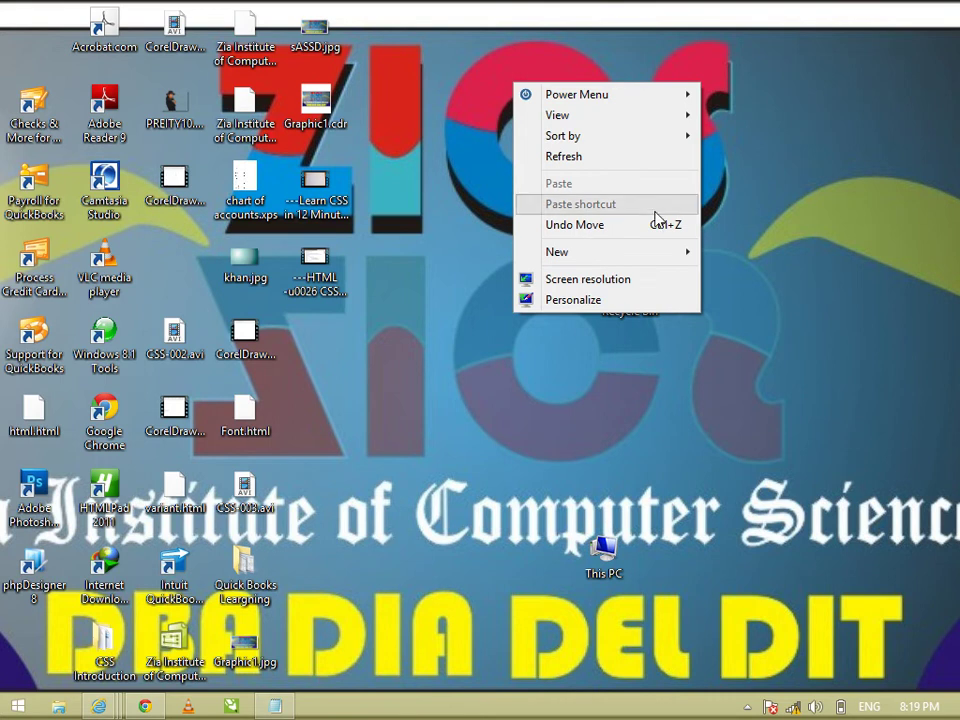
{"action": "left_click", "coordinate": [755, 375]}
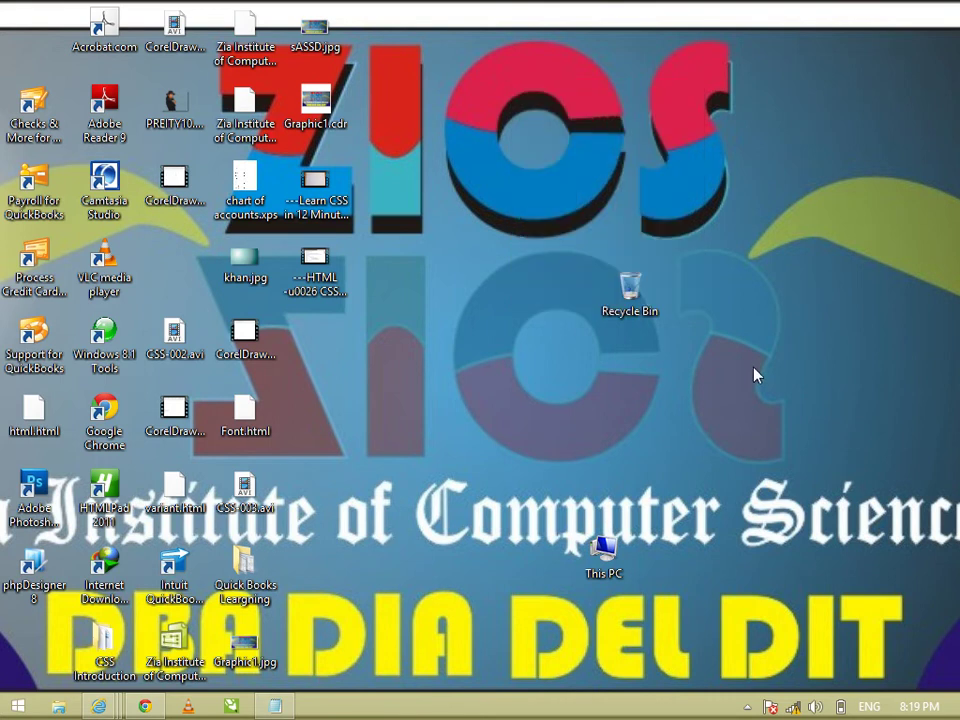
{"action": "key", "text": "super+c"}
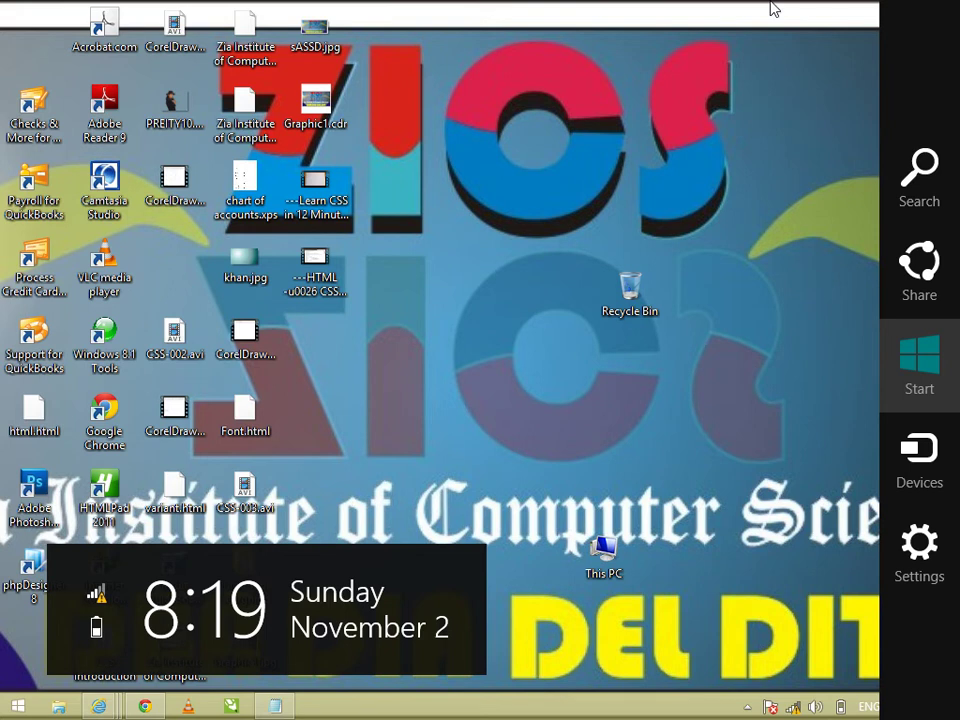
{"action": "left_click", "coordinate": [624, 208]}
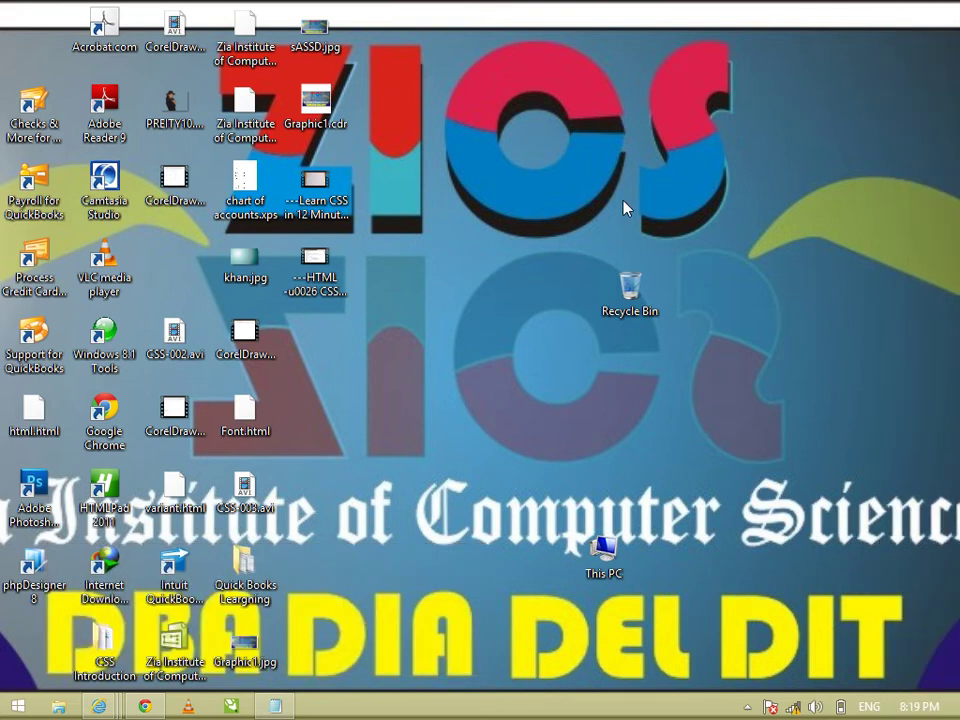
Show the charms bar again, switch to the Start screen, and return to the desktop.
{"action": "key", "text": "super+c"}
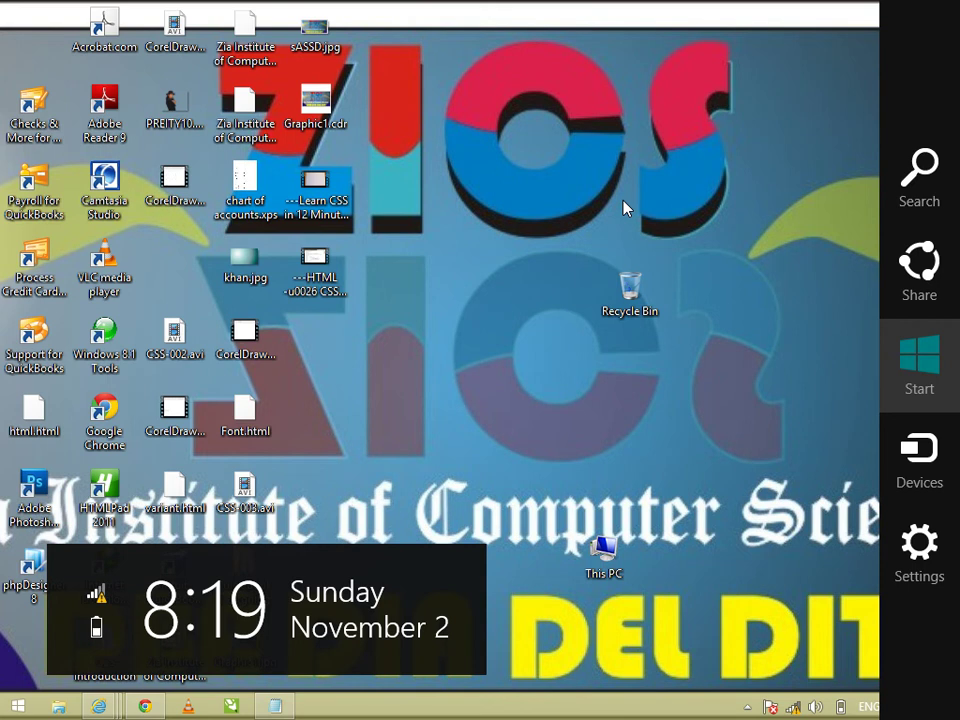
{"action": "key", "text": "super"}
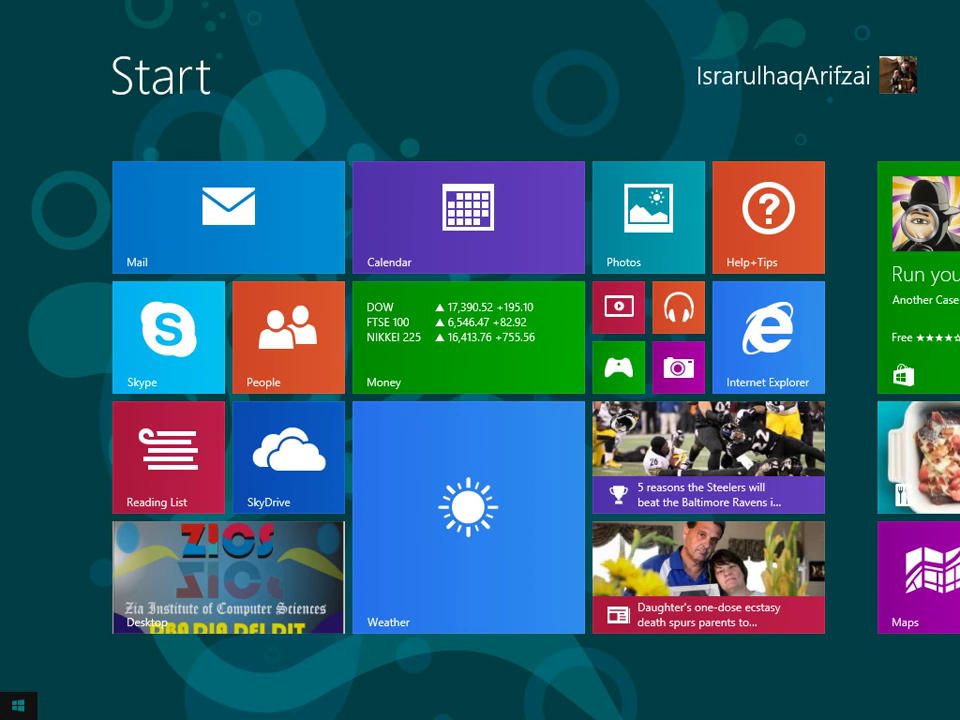
{"action": "left_click", "coordinate": [204, 542]}
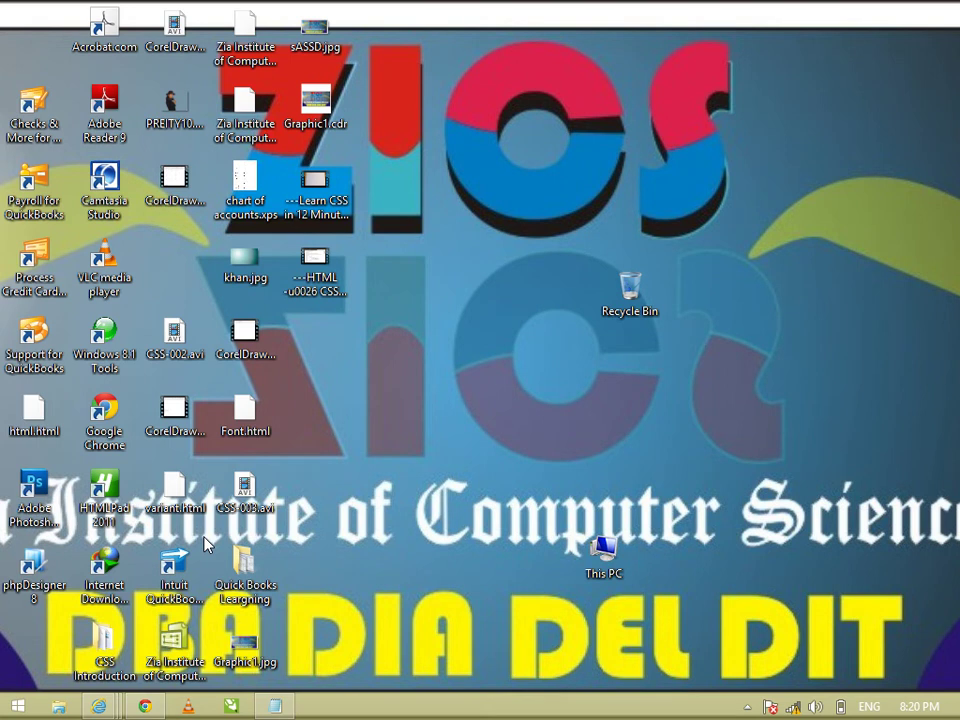
Use the Search charm to search everywhere for "corelDRAW X4".
{"action": "key", "text": "super+c"}
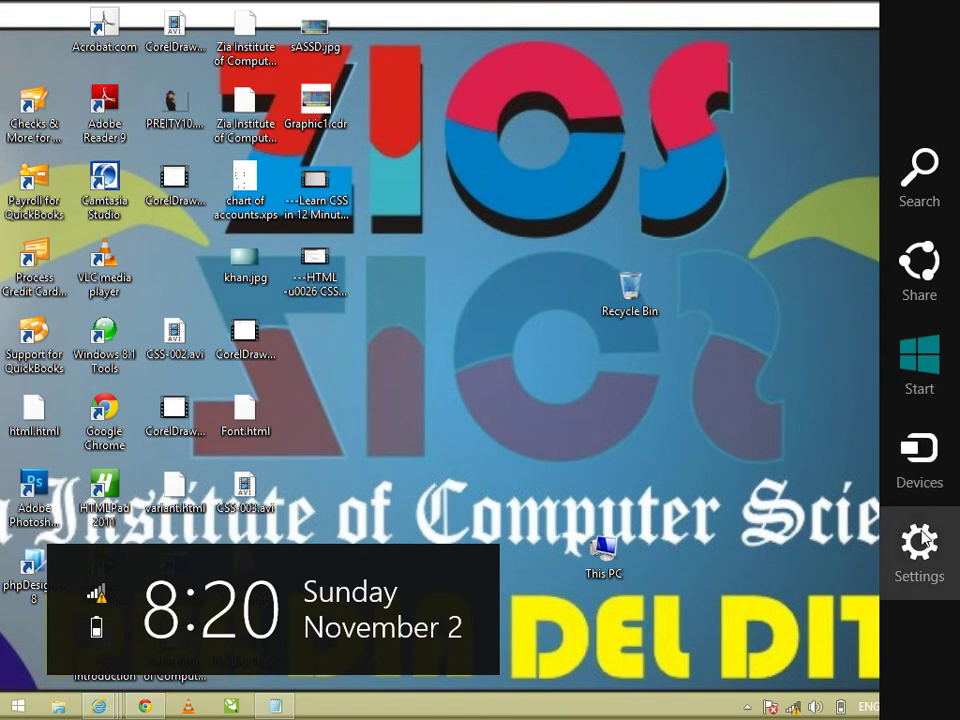
{"action": "left_click", "coordinate": [920, 175]}
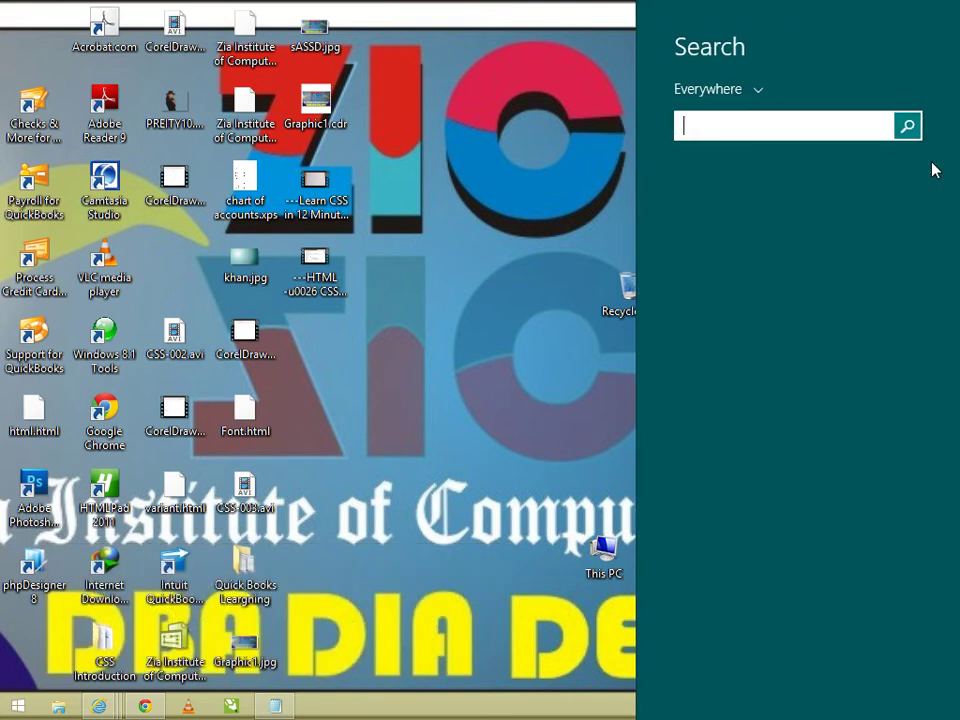
{"action": "type", "text": "corelw"}
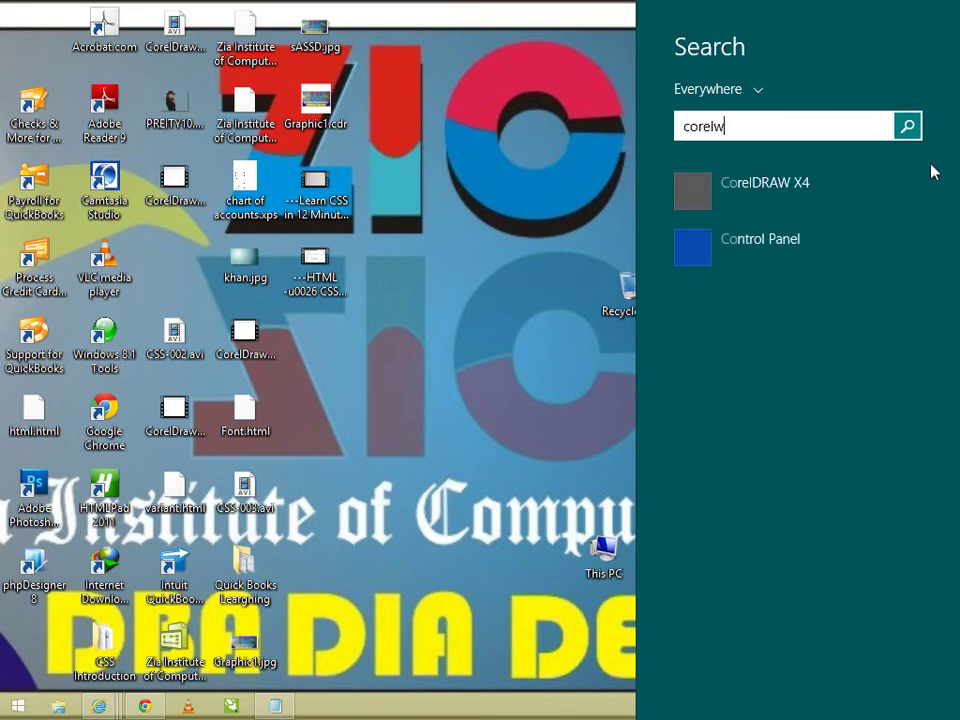
{"action": "key", "text": "BackSpace"}
{"action": "key", "text": "BackSpace"}
{"action": "key", "text": "BackSpace"}
{"action": "type", "text": "rel"}
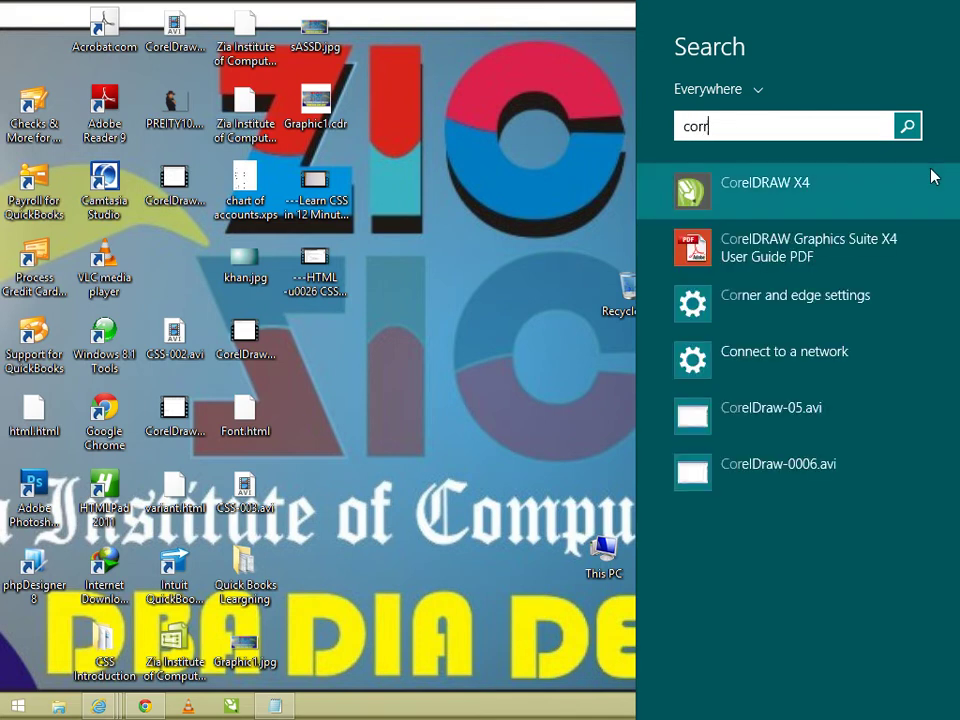
{"action": "key", "text": "BackSpace"}
{"action": "key", "text": "BackSpace"}
{"action": "key", "text": "BackSpace"}
{"action": "type", "text": "elDRAW X4"}
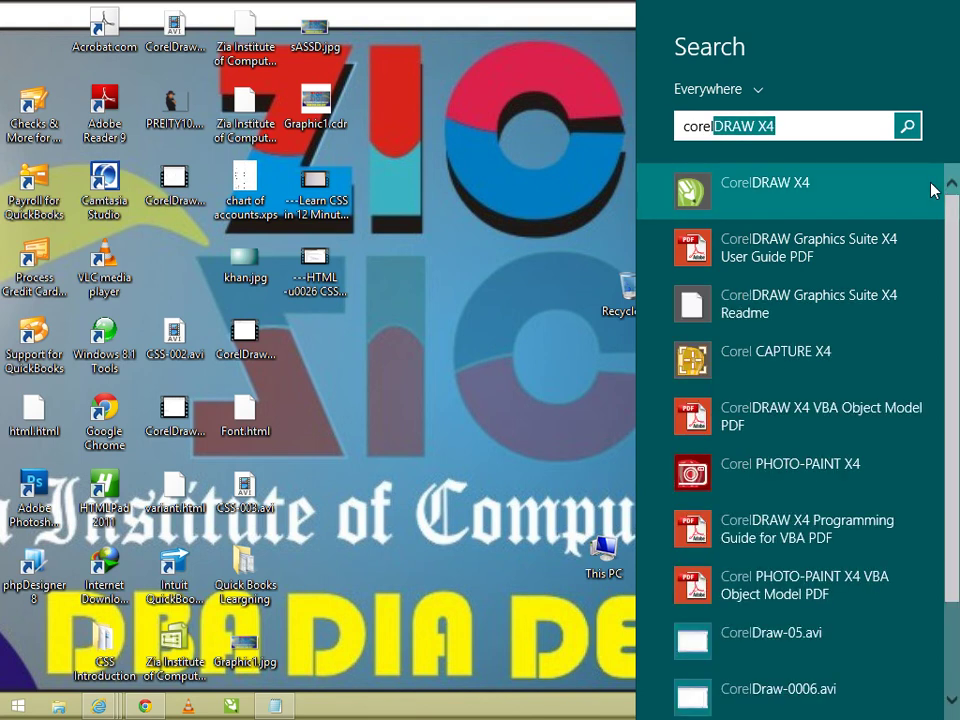
{"action": "left_click", "coordinate": [796, 132]}
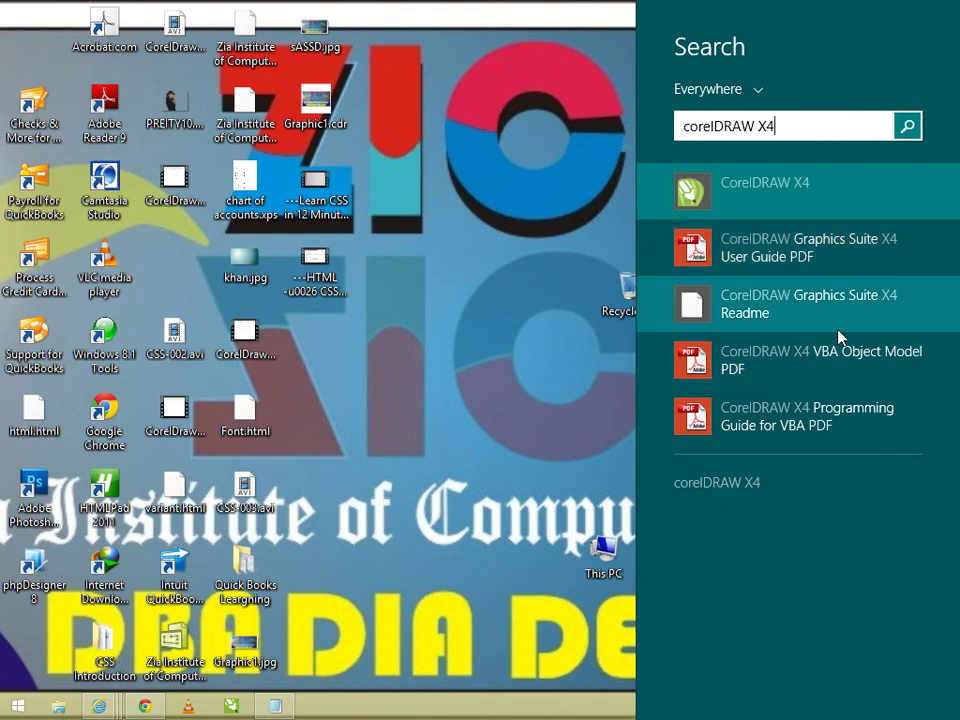
Replace the search text with "microsoft office word 2007".
{"action": "key", "text": "BackSpace"}
{"action": "key", "text": "BackSpace"}
{"action": "key", "text": "BackSpace"}
{"action": "key", "text": "BackSpace"}
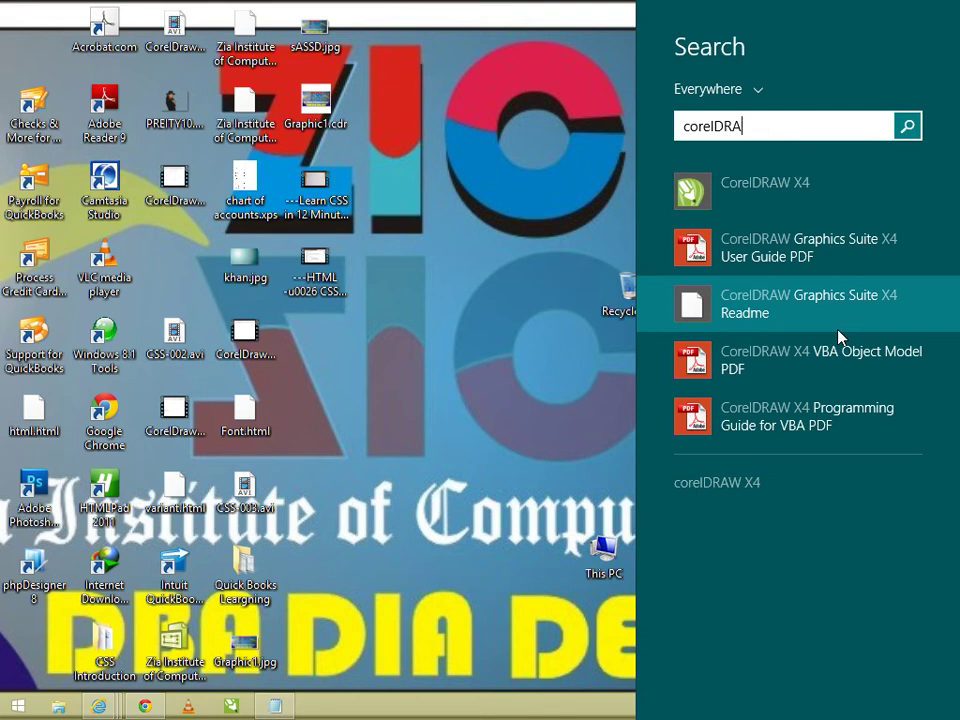
{"action": "key", "text": "BackSpace"}
{"action": "key", "text": "BackSpace"}
{"action": "key", "text": "BackSpace"}
{"action": "key", "text": "BackSpace"}
{"action": "key", "text": "BackSpace"}
{"action": "key", "text": "BackSpace"}
{"action": "key", "text": "BackSpace"}
{"action": "key", "text": "BackSpace"}
{"action": "type", "text": "micr"}
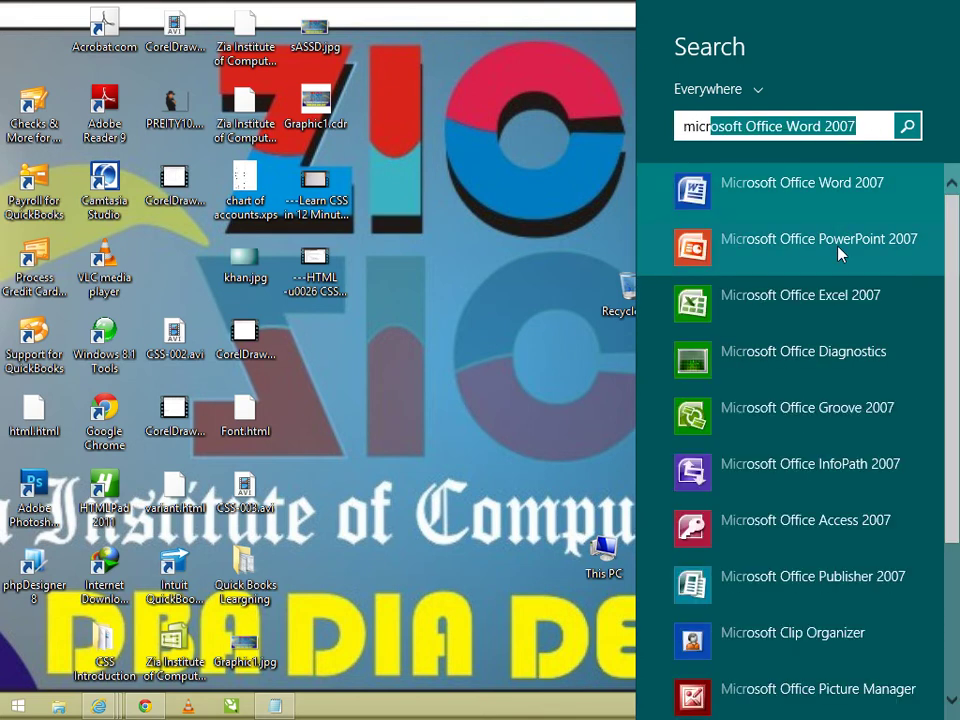
{"action": "type", "text": "osoft"}
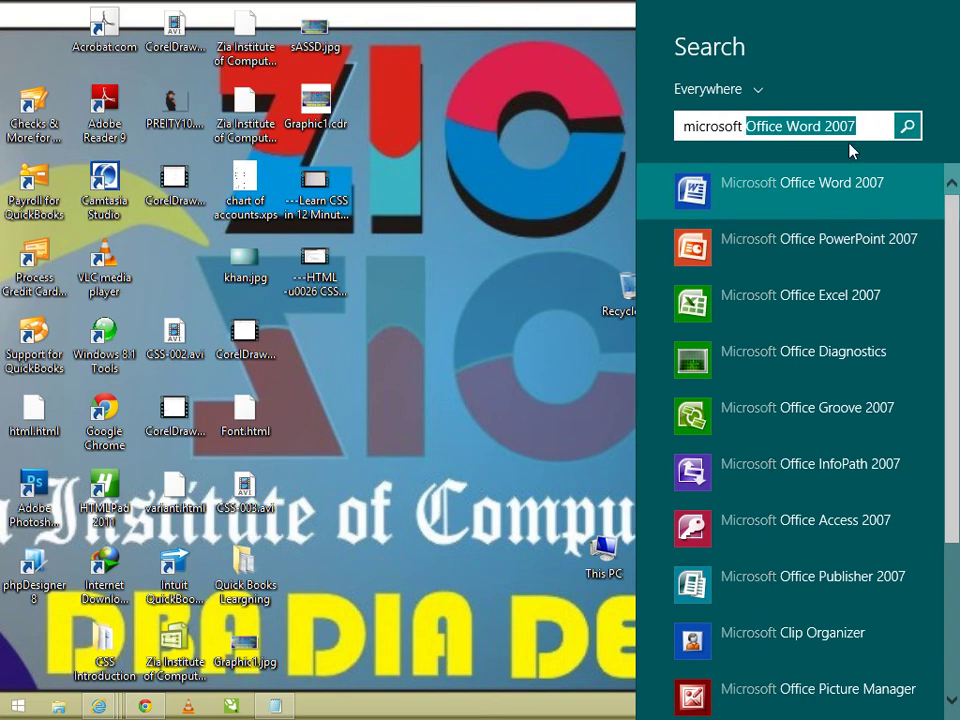
{"action": "type", "text": " office word 2000"}
{"action": "key", "text": "BackSpace"}
{"action": "type", "text": "7"}
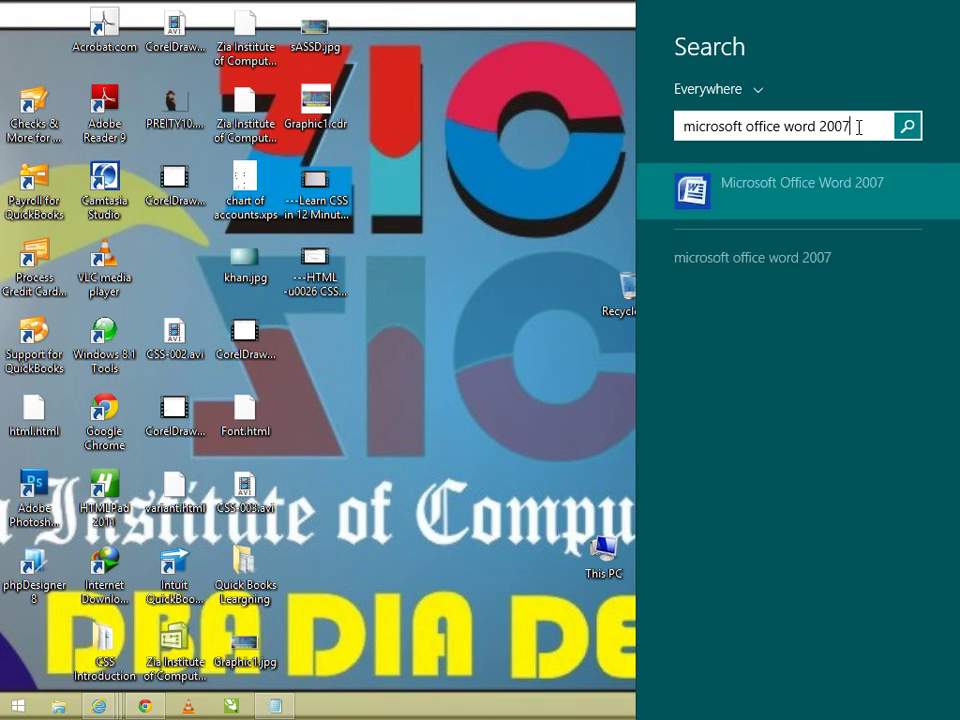
Search for Word by its program name "winword", and replace that query with "excel".
{"action": "left_click_drag", "start_coordinate": [858, 127], "coordinate": [658, 159]}
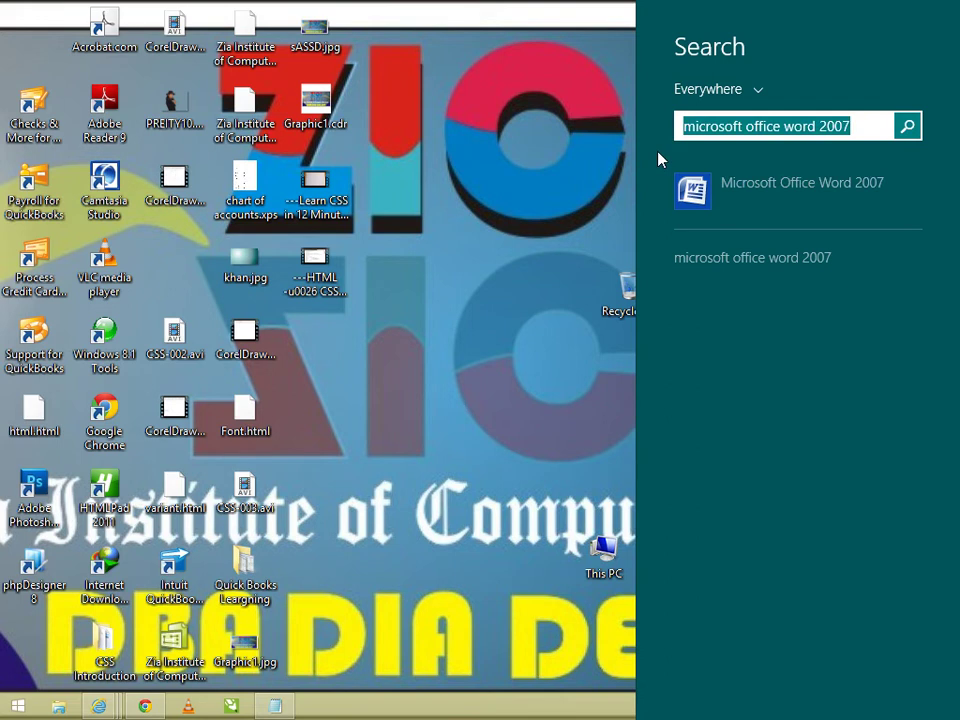
{"action": "type", "text": "winword"}
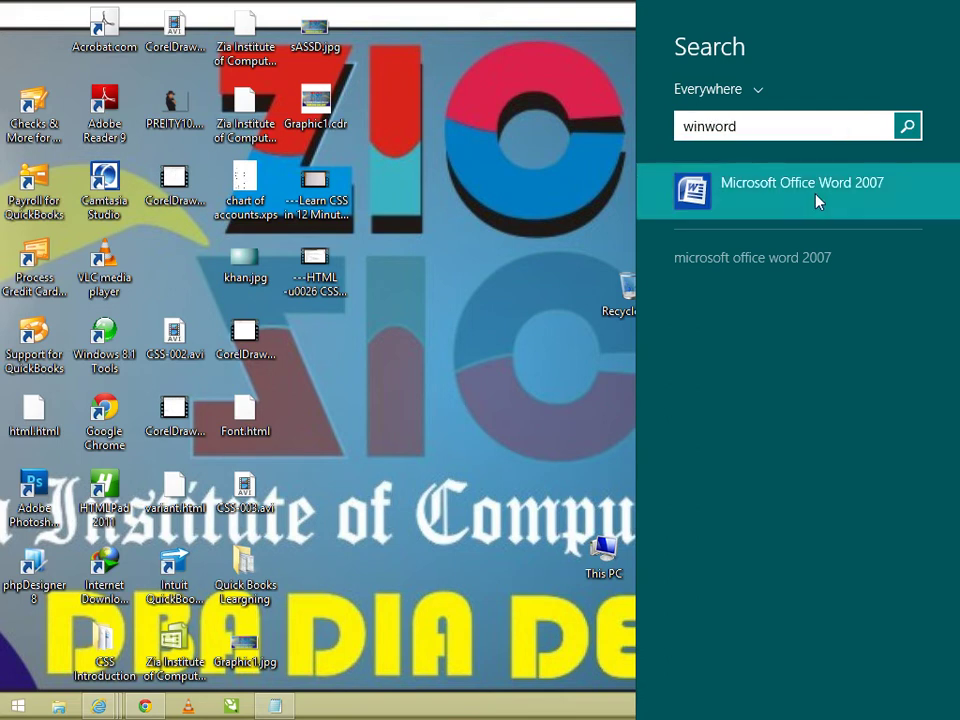
{"action": "key", "text": "BackSpace"}
{"action": "key", "text": "BackSpace"}
{"action": "key", "text": "BackSpace"}
{"action": "key", "text": "BackSpace"}
{"action": "key", "text": "BackSpace"}
{"action": "key", "text": "BackSpace"}
{"action": "key", "text": "BackSpace"}
{"action": "type", "text": "ex"}
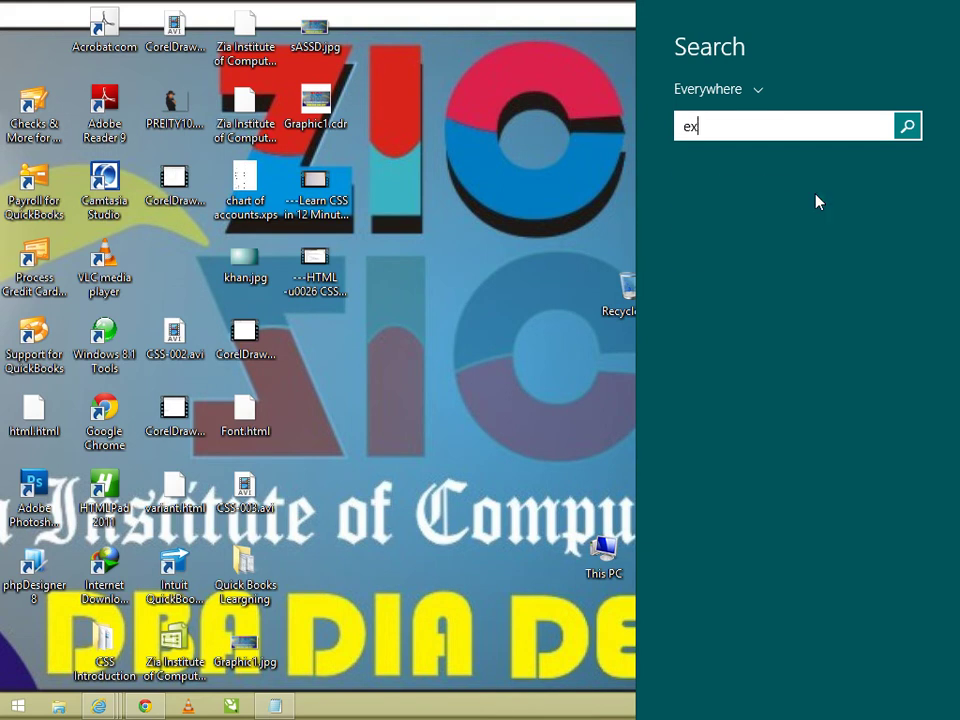
{"action": "type", "text": "cel"}
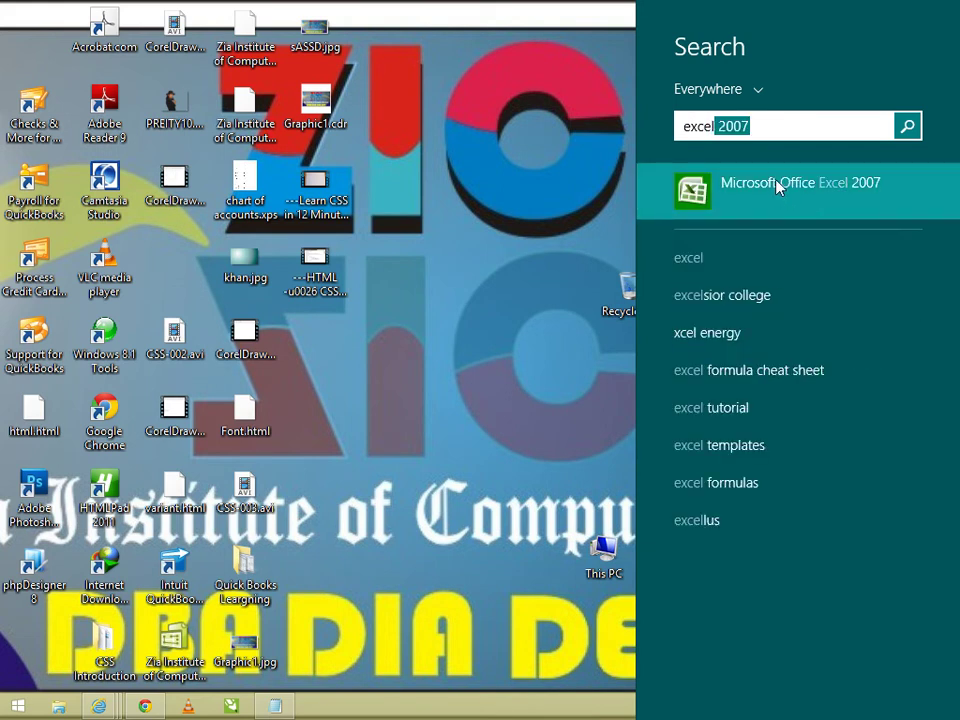
Search for "graphics", open the results for the suggestion "graphics card", and return to the desktop.
{"action": "key", "text": "BackSpace"}
{"action": "key", "text": "BackSpace"}
{"action": "key", "text": "BackSpace"}
{"action": "key", "text": "BackSpace"}
{"action": "key", "text": "BackSpace"}
{"action": "key", "text": "BackSpace"}
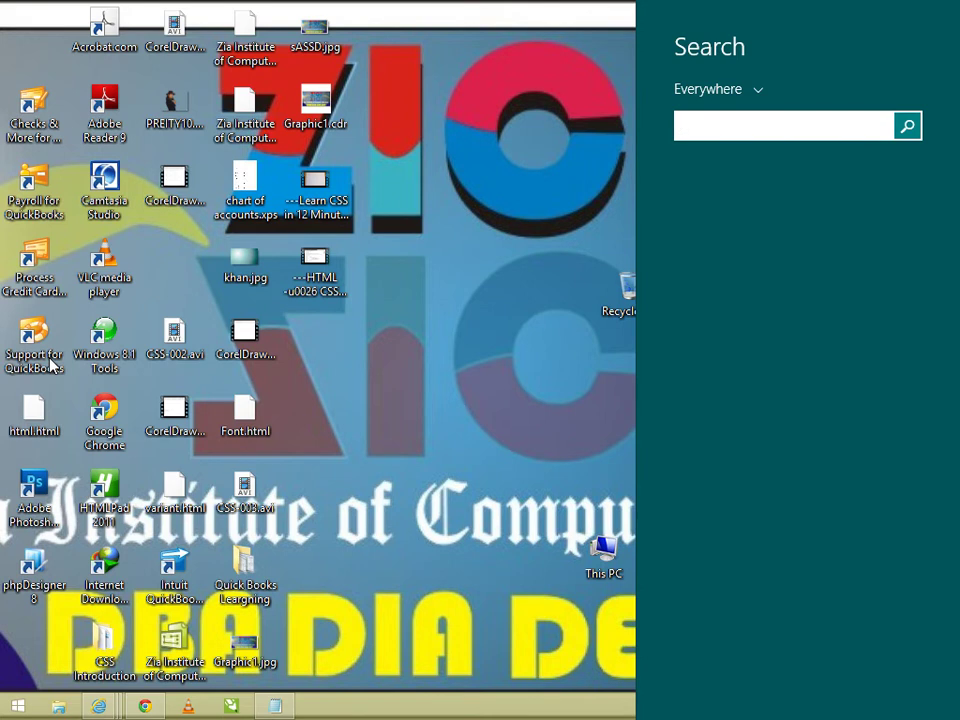
{"action": "type", "text": "gra"}
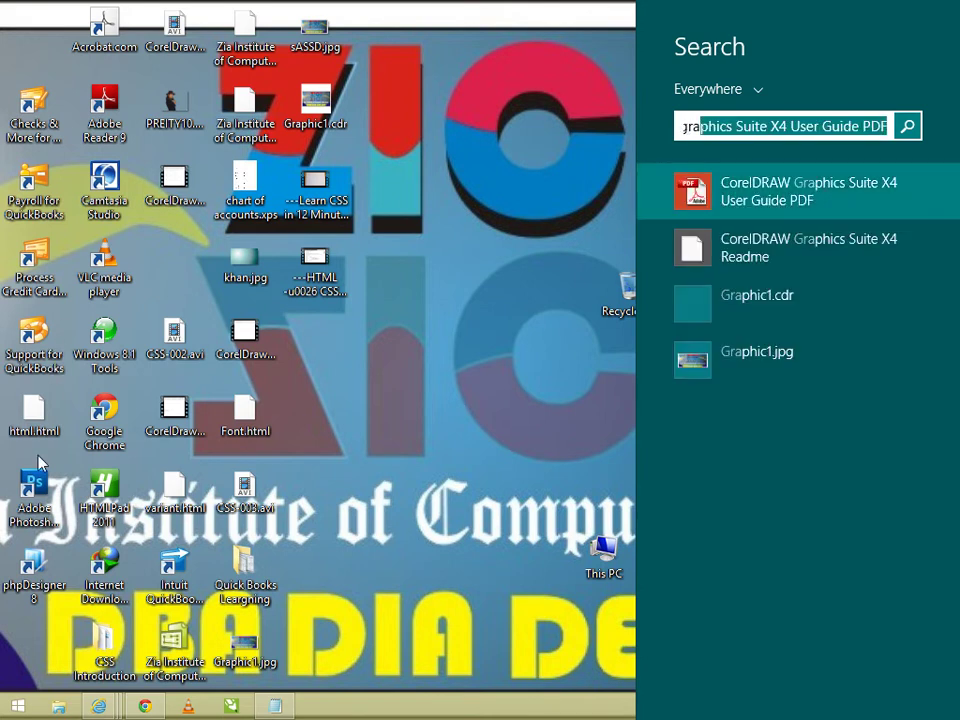
{"action": "type", "text": "phics"}
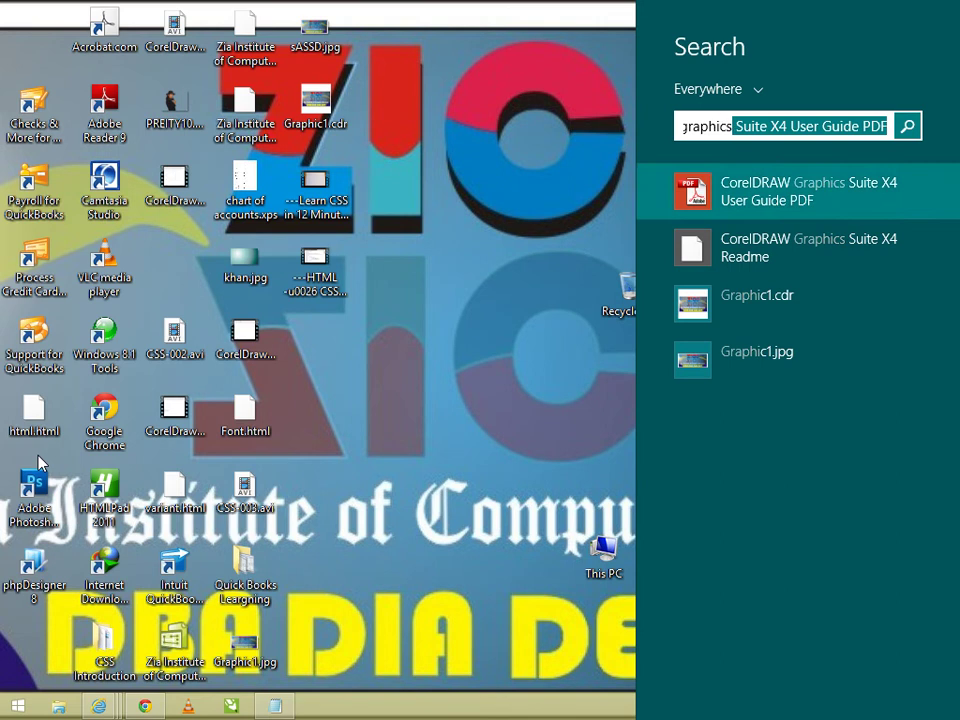
{"action": "key", "text": "BackSpace"}
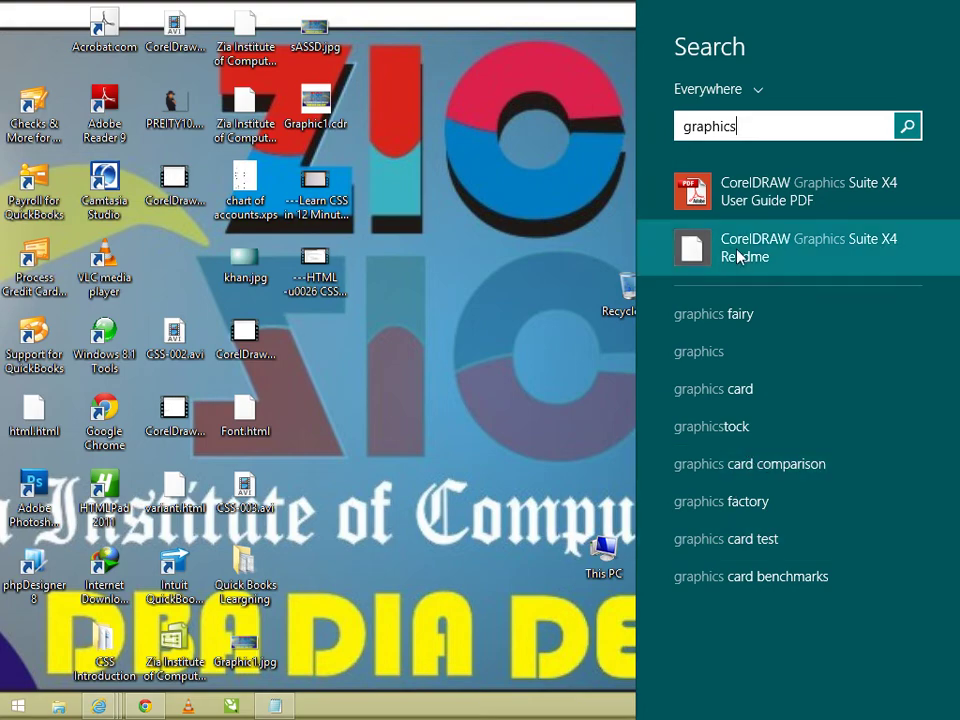
{"action": "left_click", "coordinate": [736, 391]}
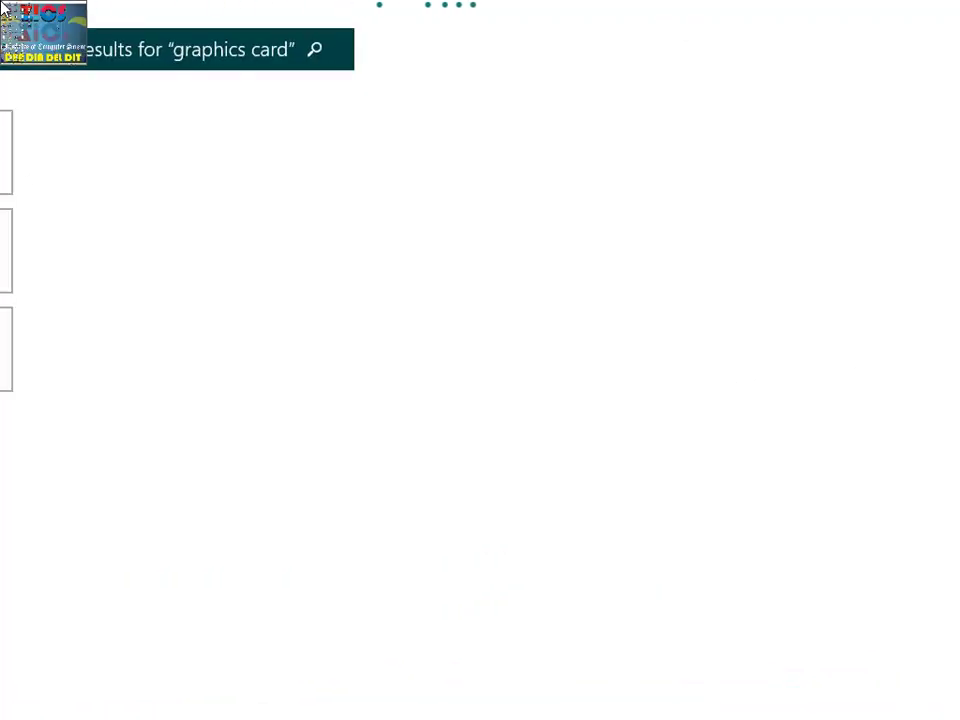
{"action": "left_click", "coordinate": [6, 12]}
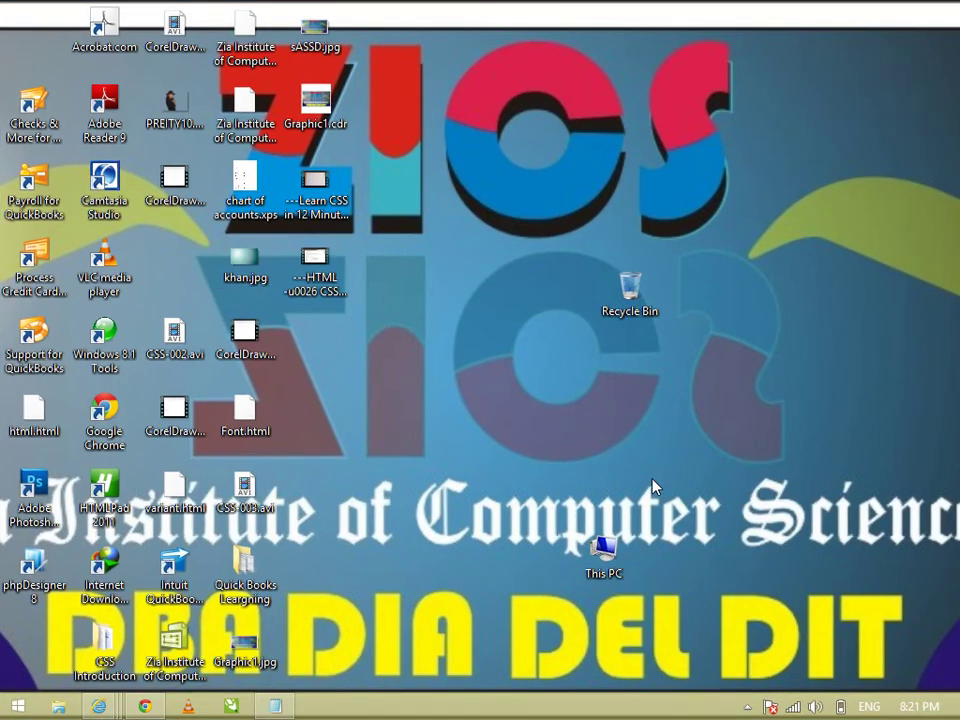
Search everywhere for "adobe" and launch Adobe Photoshop CS5 from the results.
{"action": "key", "text": "super+c"}
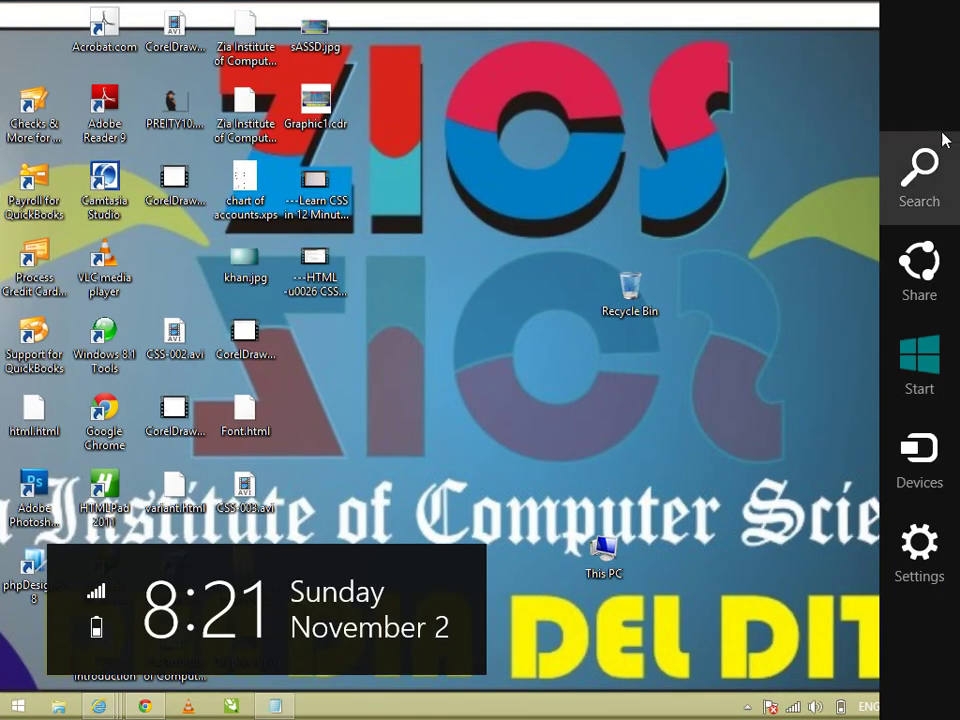
{"action": "left_click", "coordinate": [912, 187]}
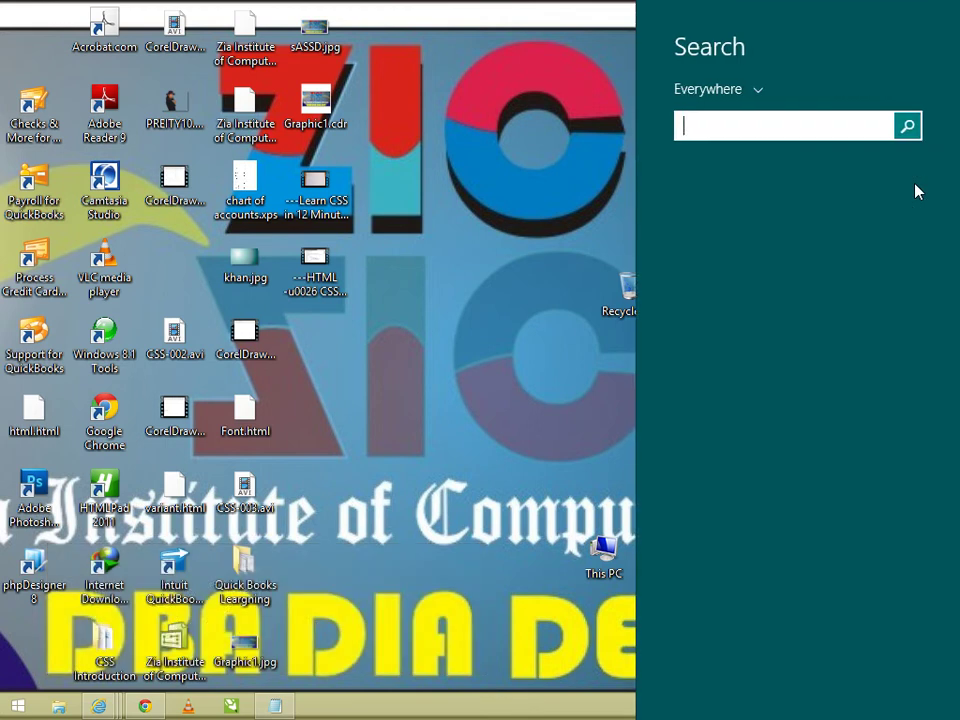
{"action": "type", "text": "adobe Dreamweaver CS6"}
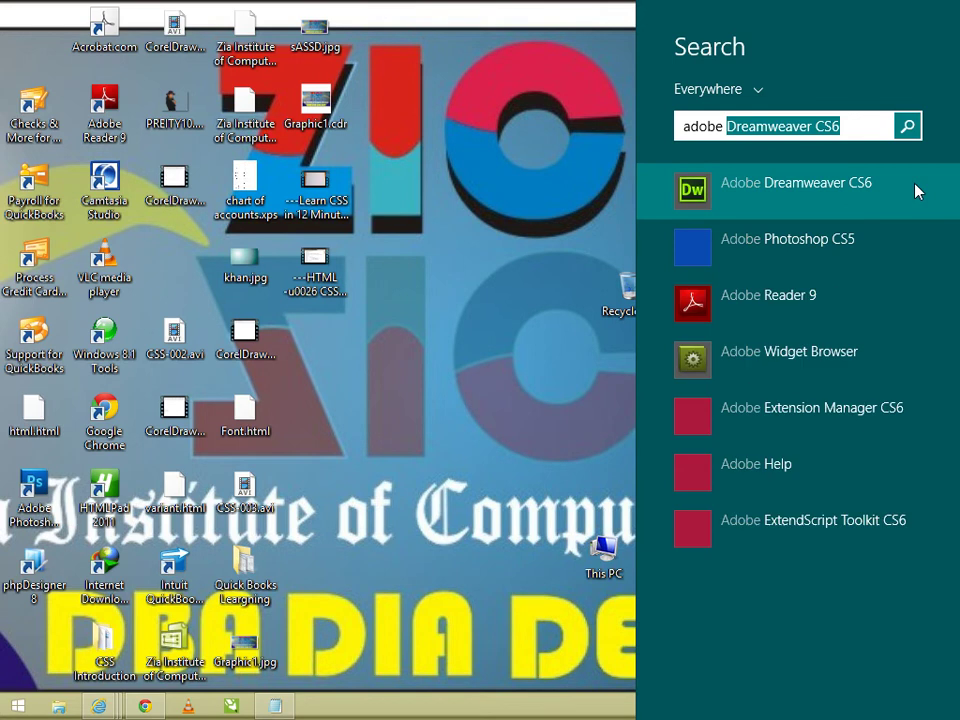
{"action": "left_click", "coordinate": [782, 258]}
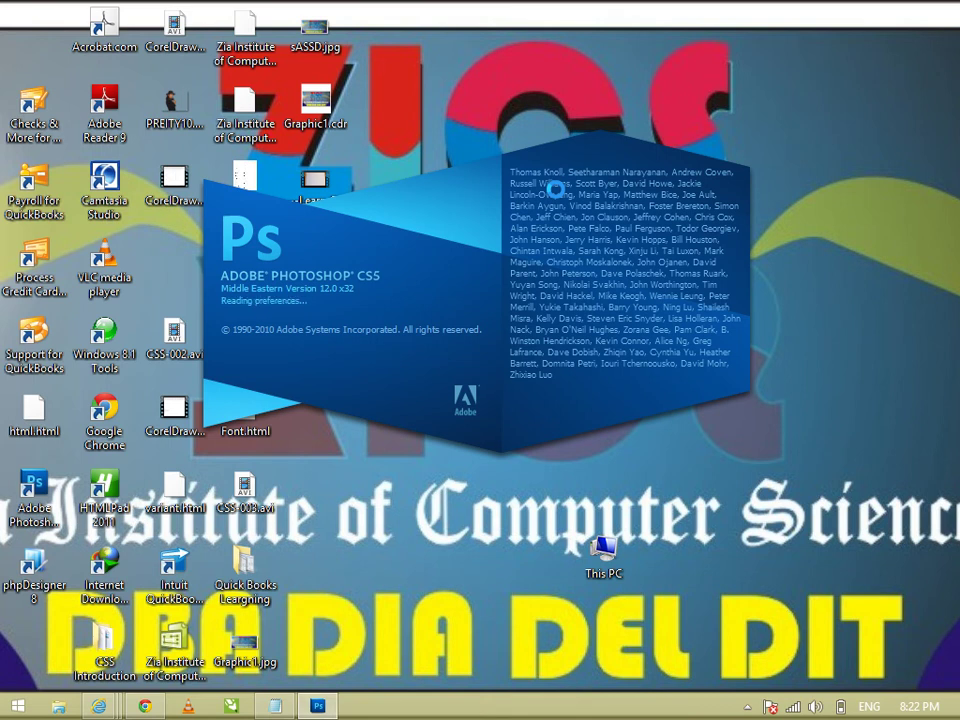
Switch to the Start screen and back to the desktop while Photoshop loads, and close Photoshop.
{"action": "key", "text": "super+c"}
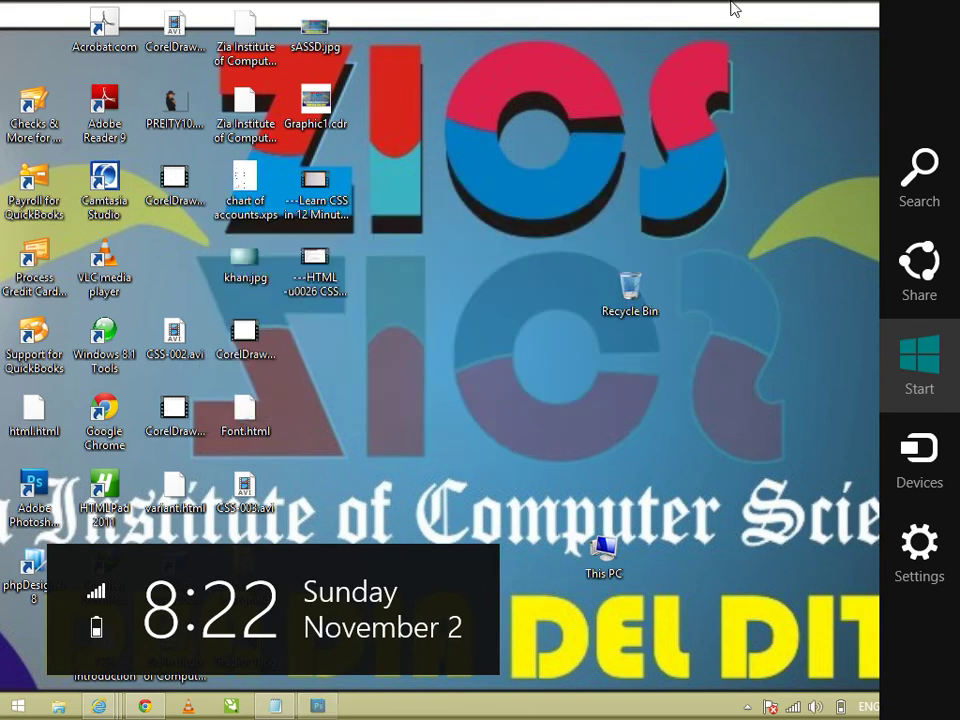
{"action": "key", "text": "super"}
{"action": "left_click", "coordinate": [213, 567]}
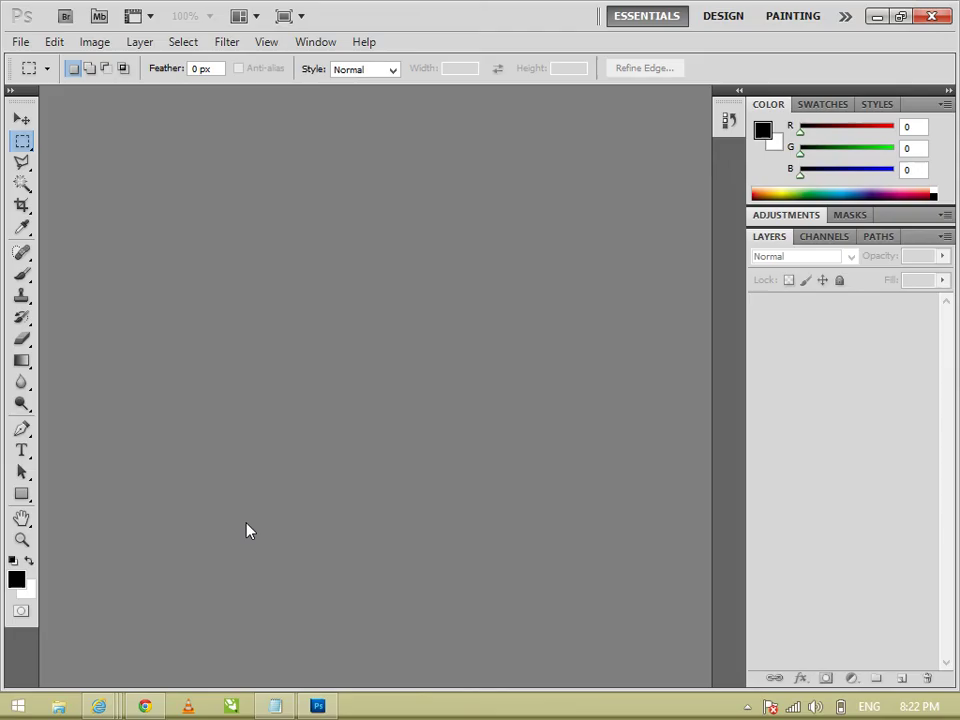
{"action": "left_click", "coordinate": [938, 14]}
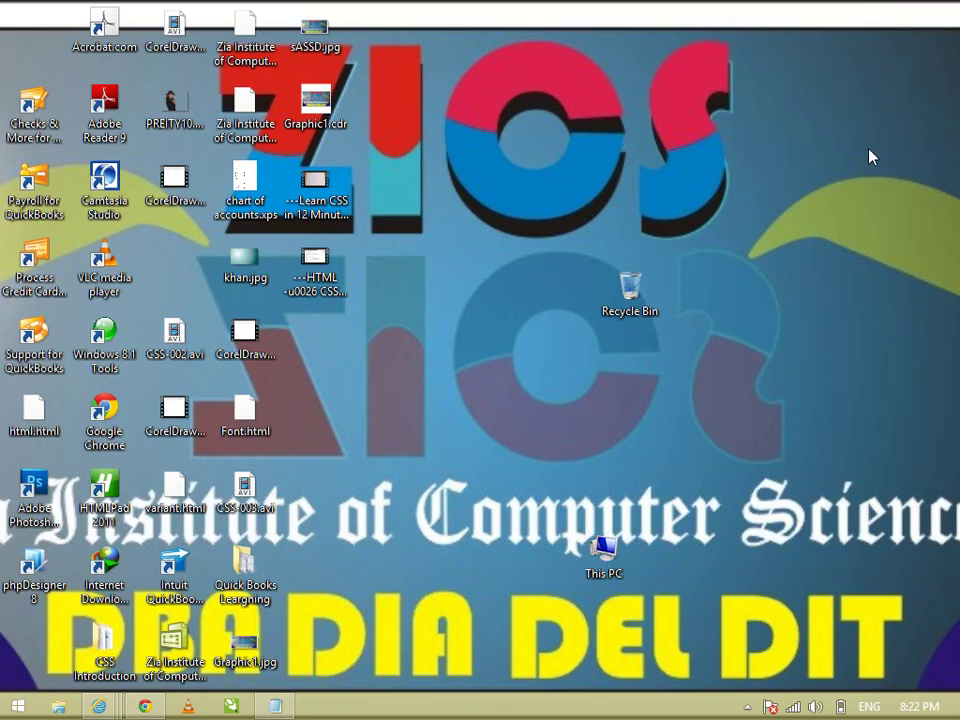
Try to share a screenshot of the desktop through Mail from the charms bar, and dismiss the Mail pane.
{"action": "key", "text": "super+c"}
{"action": "key", "text": "super+c"}
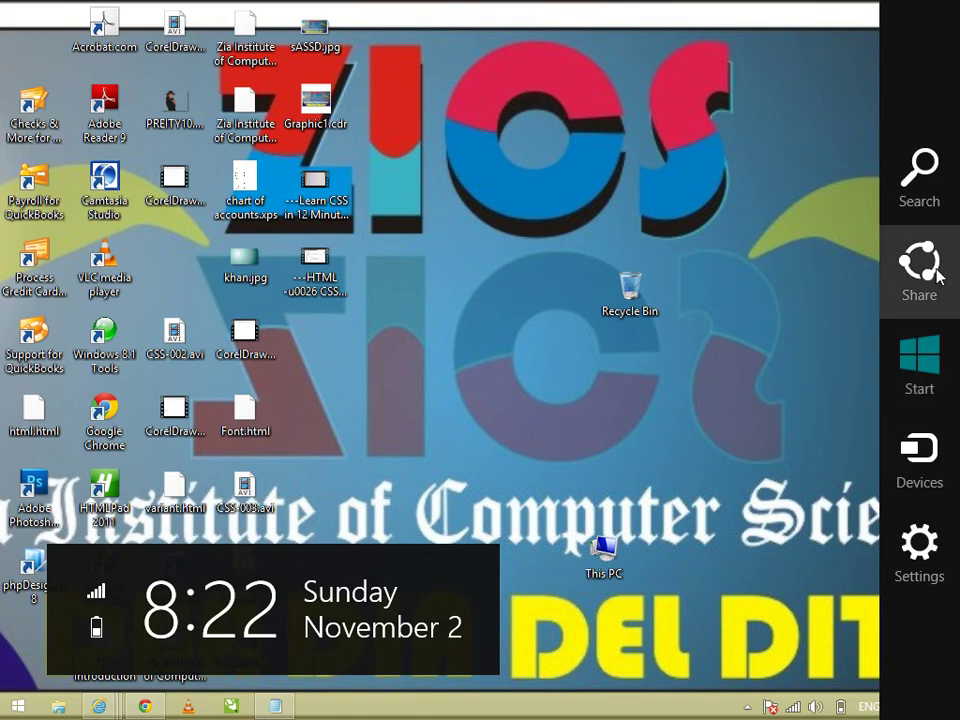
{"action": "left_click", "coordinate": [937, 275]}
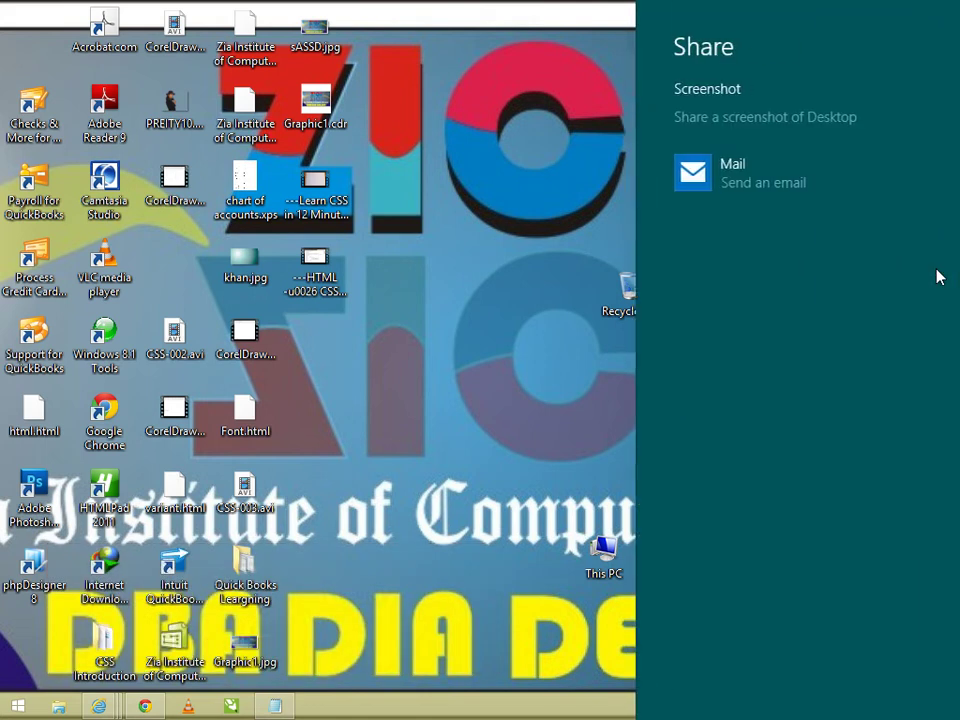
{"action": "left_click", "coordinate": [771, 175]}
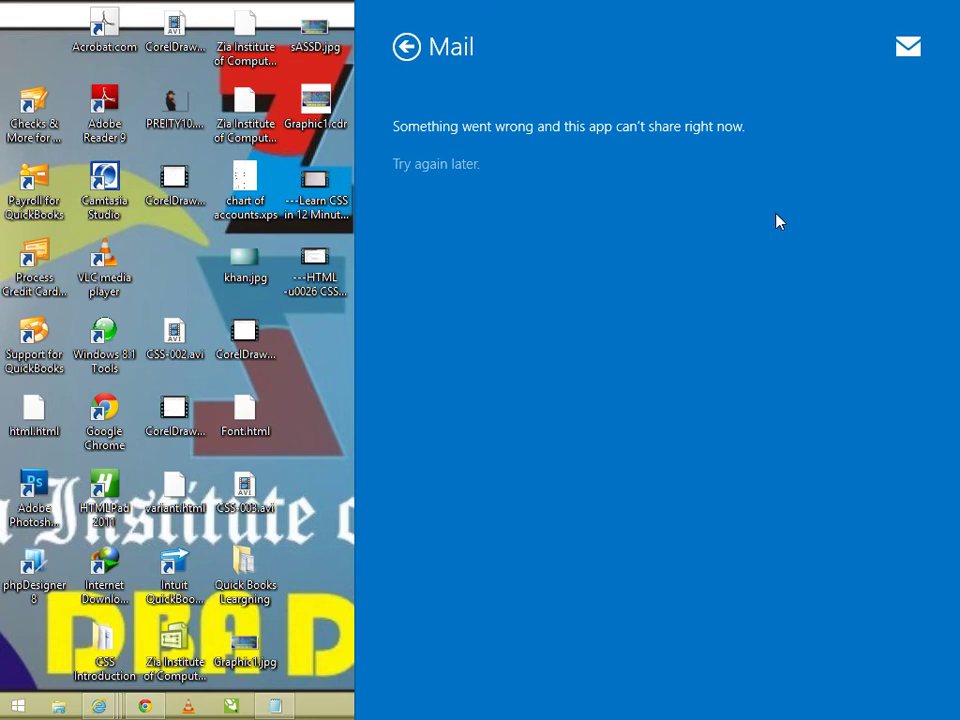
{"action": "left_click", "coordinate": [326, 348]}
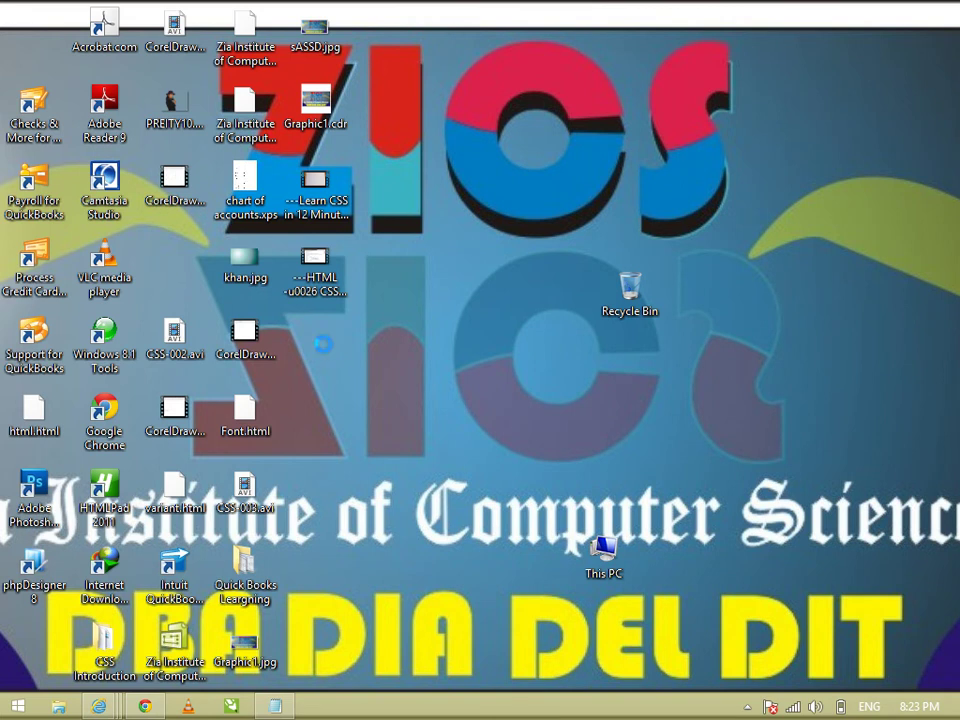
Reopen the Share charm, choose Mail for the desktop screenshot again, and go back out to the desktop.
{"action": "key", "text": "super+c"}
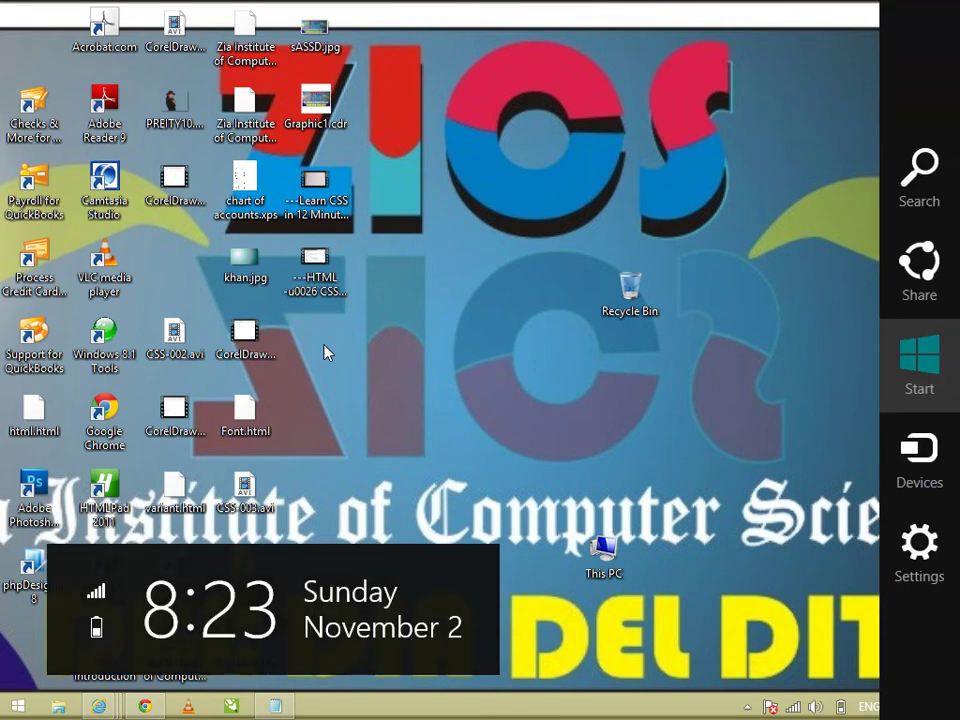
{"action": "left_click", "coordinate": [922, 263]}
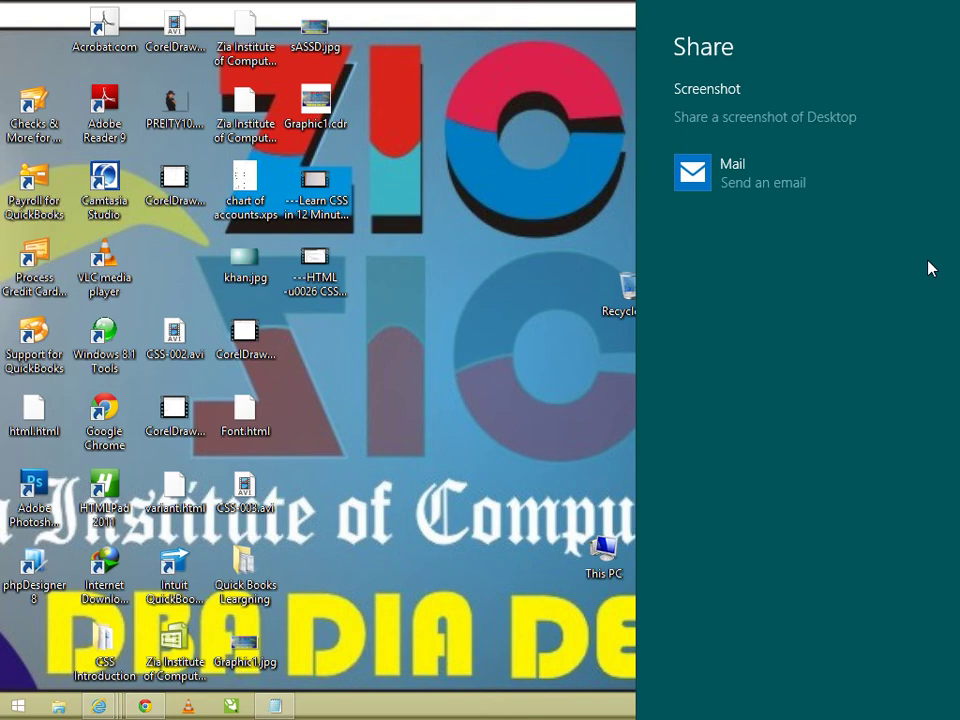
{"action": "left_click", "coordinate": [741, 172]}
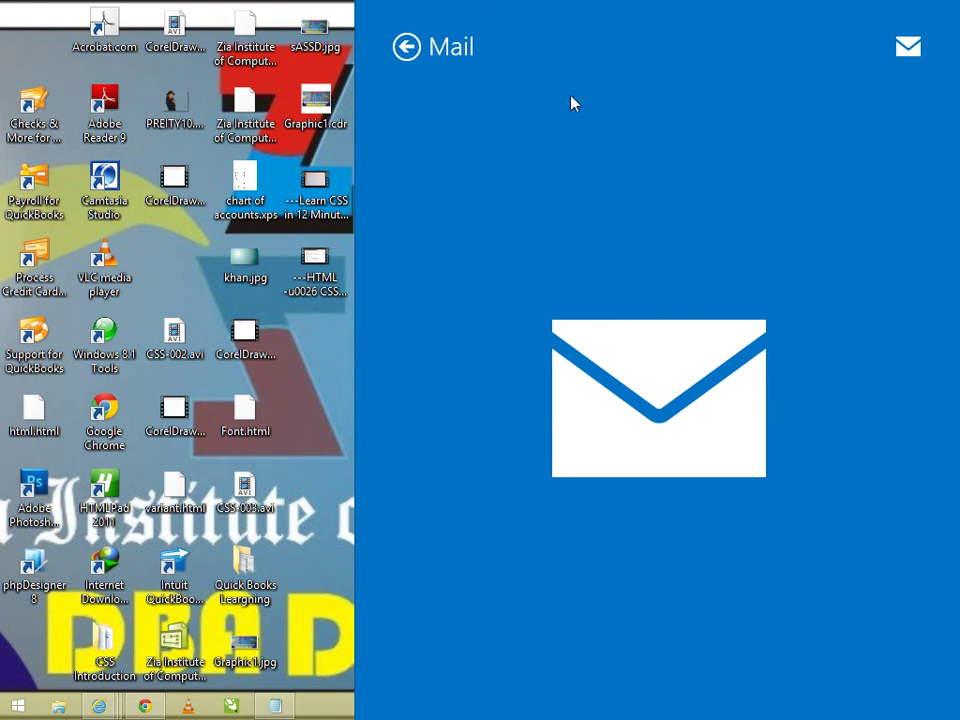
{"action": "left_click", "coordinate": [405, 47]}
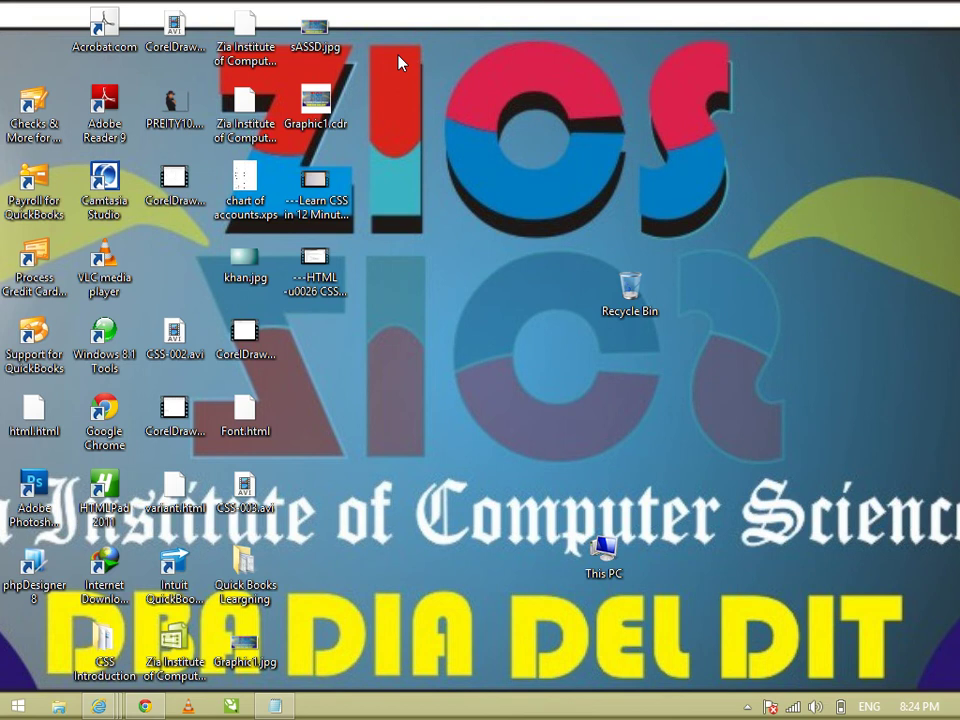
Go to the Start screen with the Start charm and return to the desktop through its tile.
{"action": "key", "text": "super+c"}
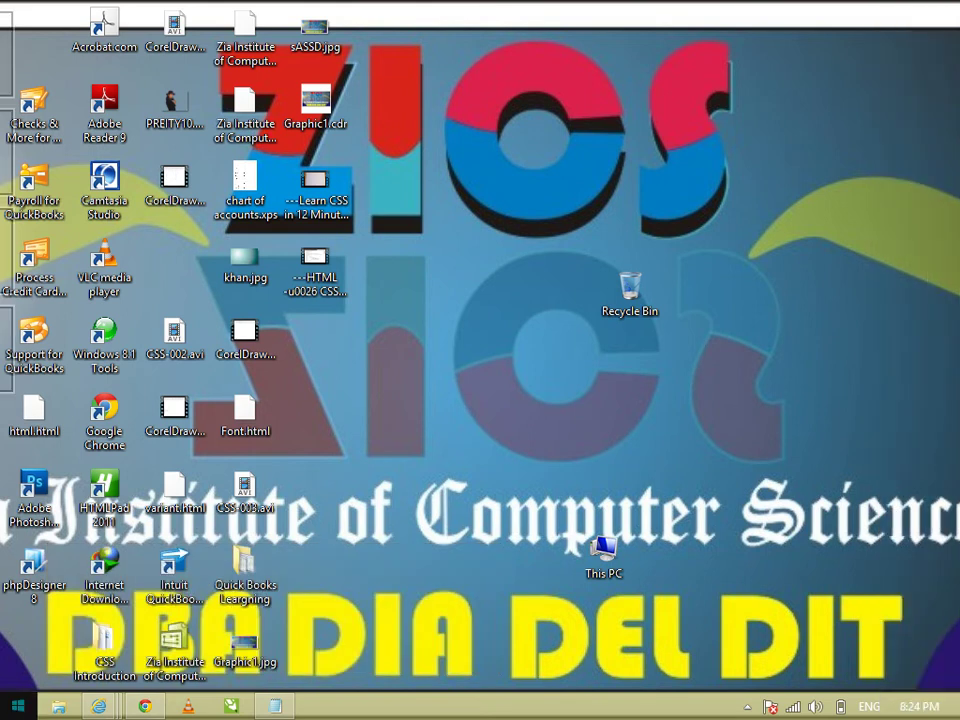
{"action": "left_click", "coordinate": [16, 707]}
{"action": "left_click", "coordinate": [236, 532]}
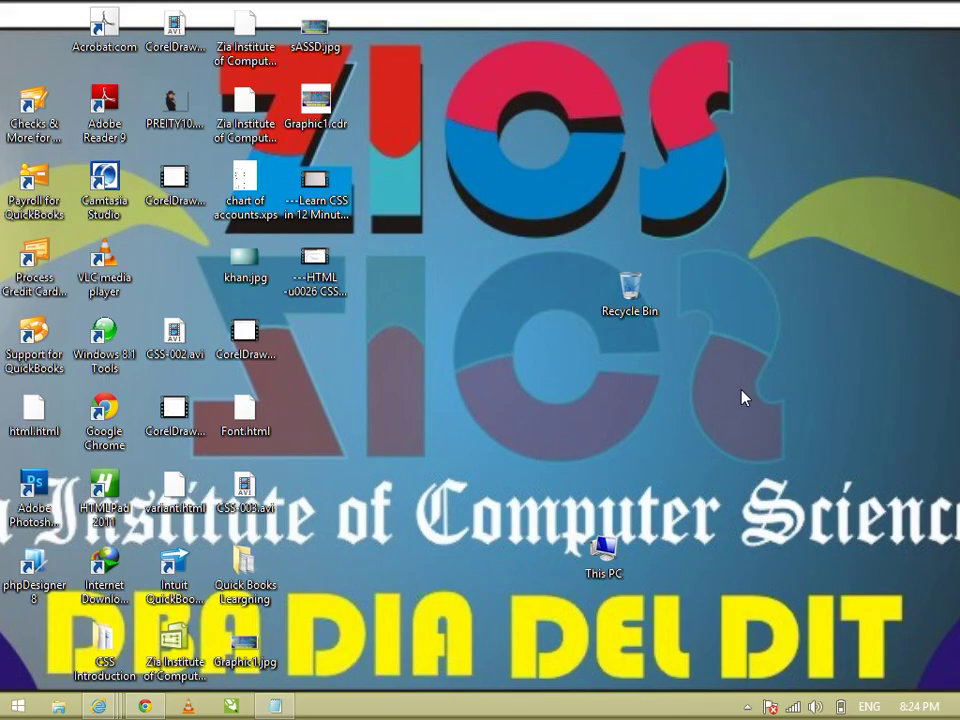
{"action": "mouse_move", "coordinate": [834, 347]}
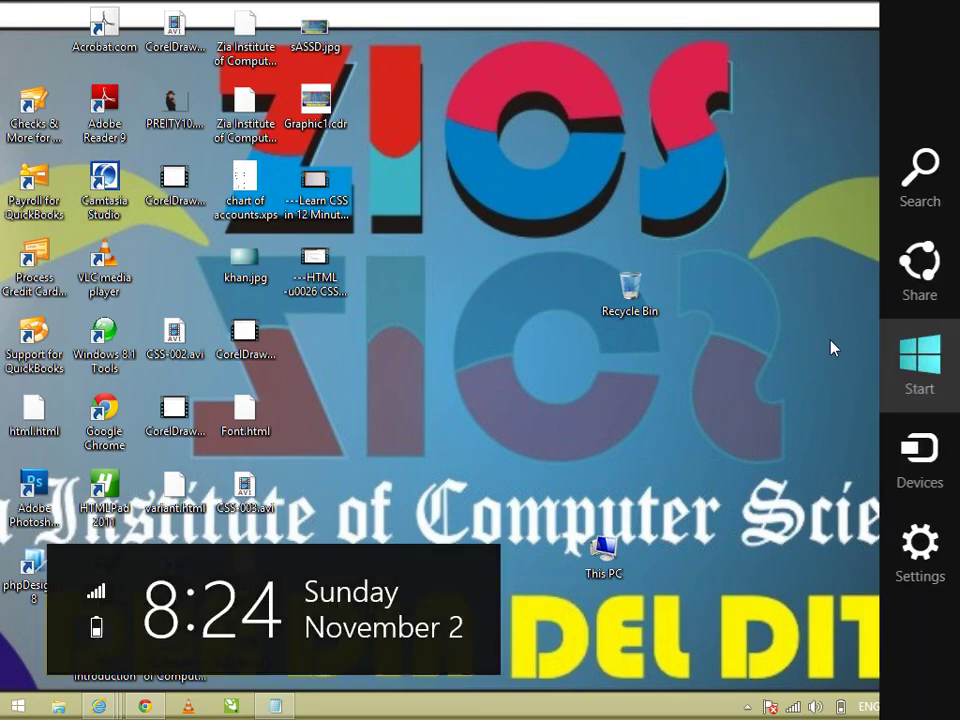
{"action": "left_click", "coordinate": [900, 345]}
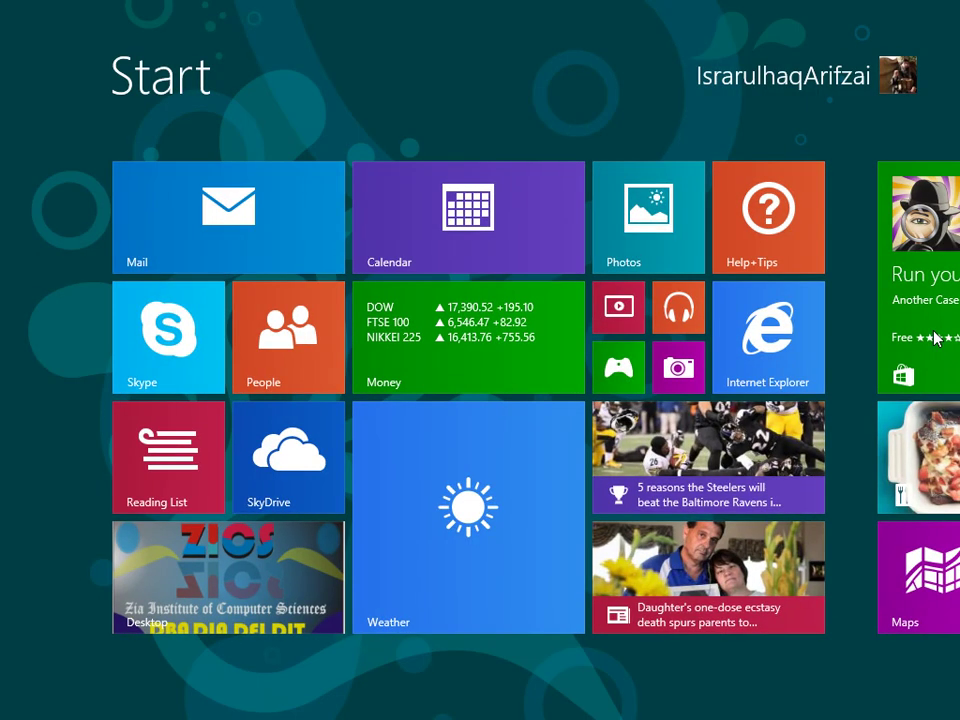
{"action": "left_click", "coordinate": [285, 568]}
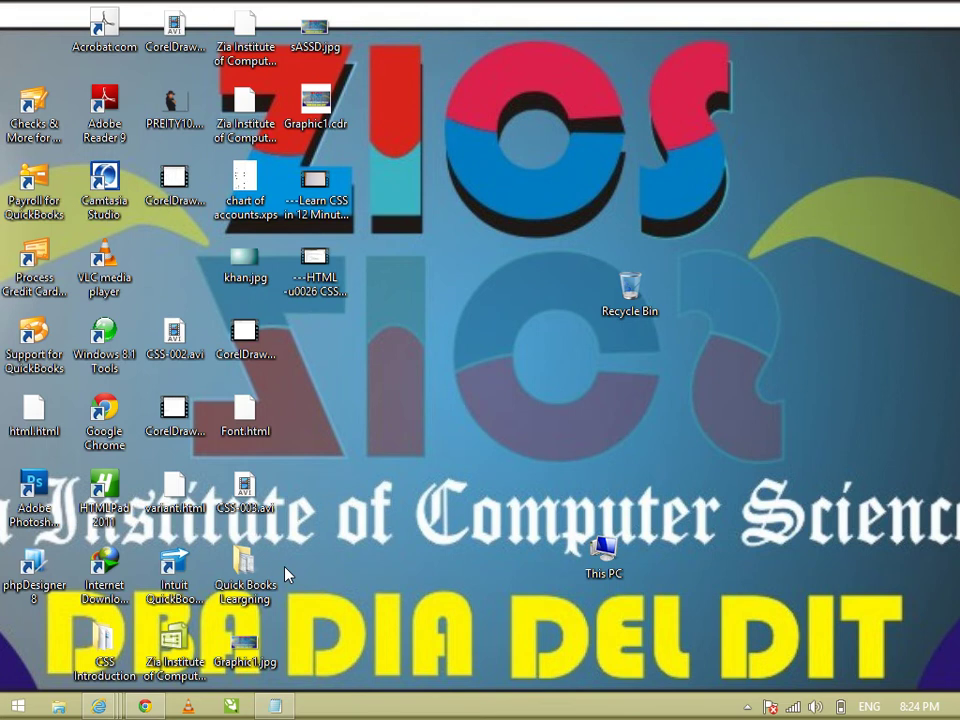
Repeat the switch to the Start screen and back to the desktop, and show and dismiss the charms bar.
{"action": "key", "text": "super+c"}
{"action": "left_click", "coordinate": [938, 350]}
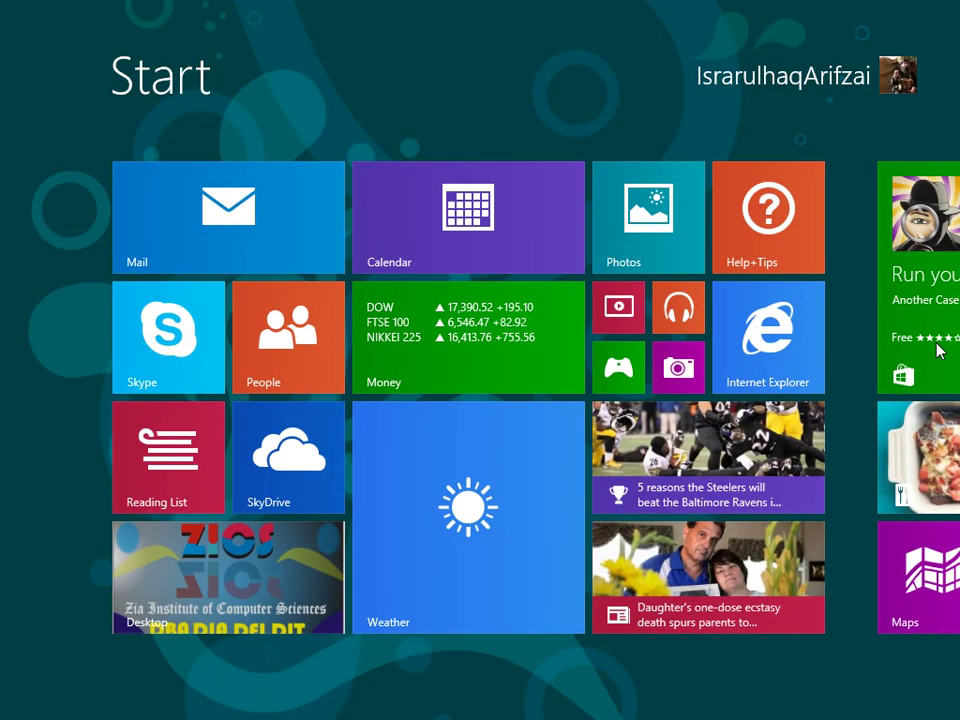
{"action": "left_click", "coordinate": [306, 540]}
{"action": "key", "text": "super+c"}
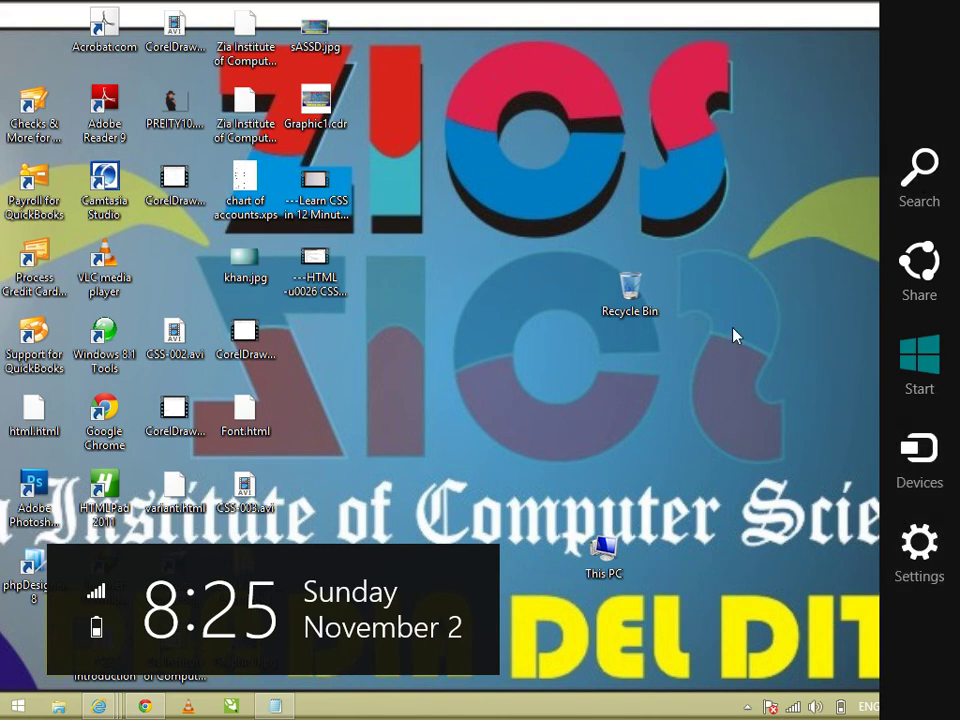
{"action": "left_click", "coordinate": [719, 473]}
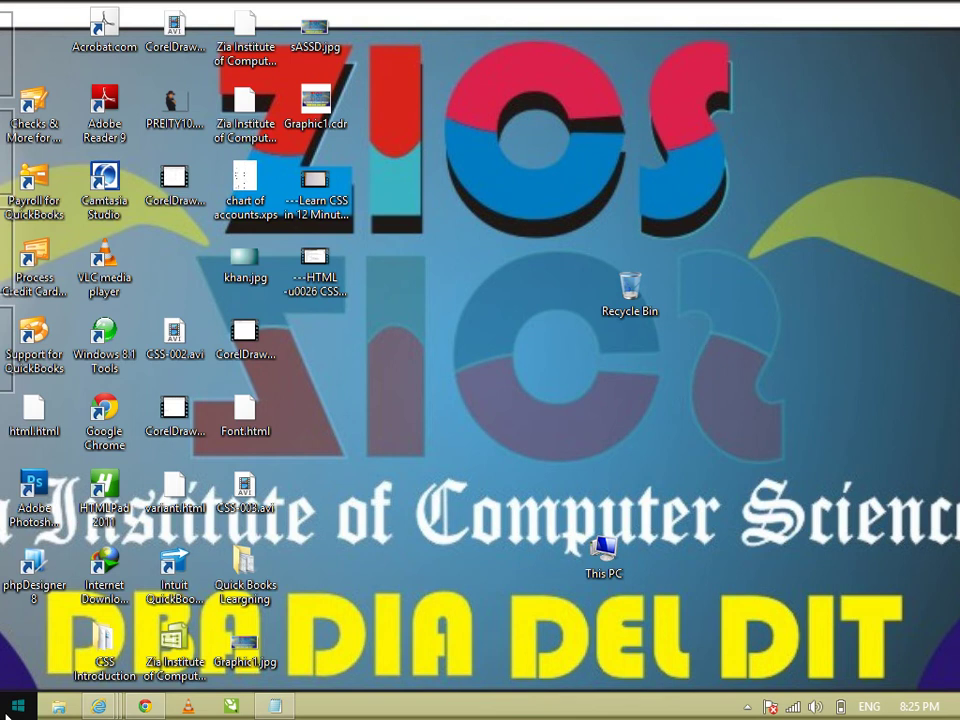
Open Control Panel maximized, view Devices and Printers, and close the window.
{"action": "key", "text": "super+x"}
{"action": "left_click", "coordinate": [130, 598]}
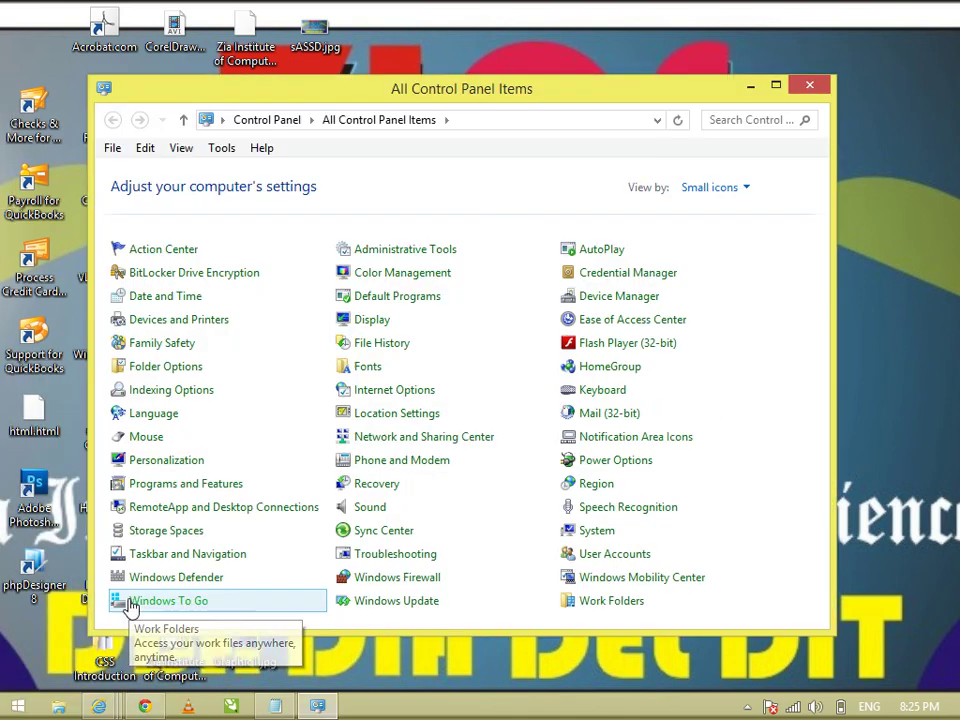
{"action": "left_click", "coordinate": [775, 89]}
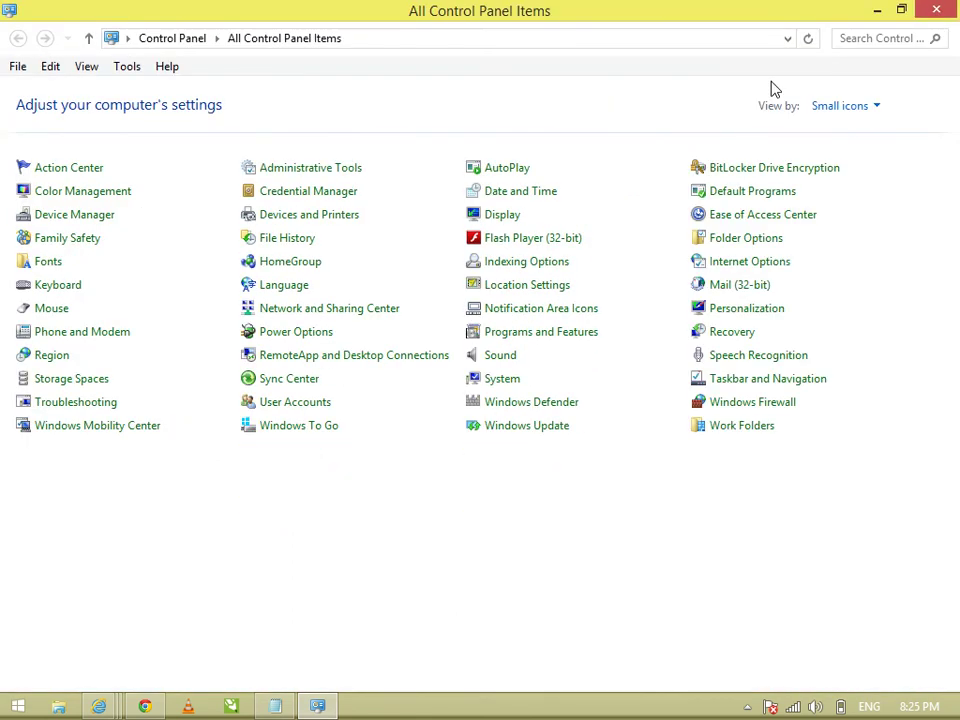
{"action": "left_click", "coordinate": [322, 218]}
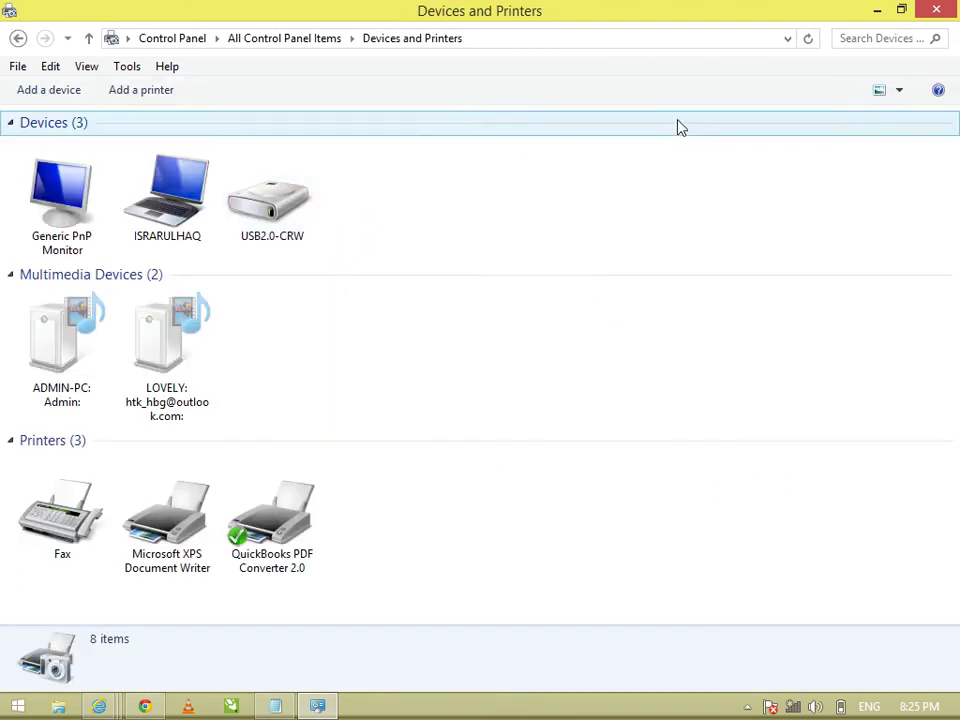
{"action": "left_click", "coordinate": [937, 12]}
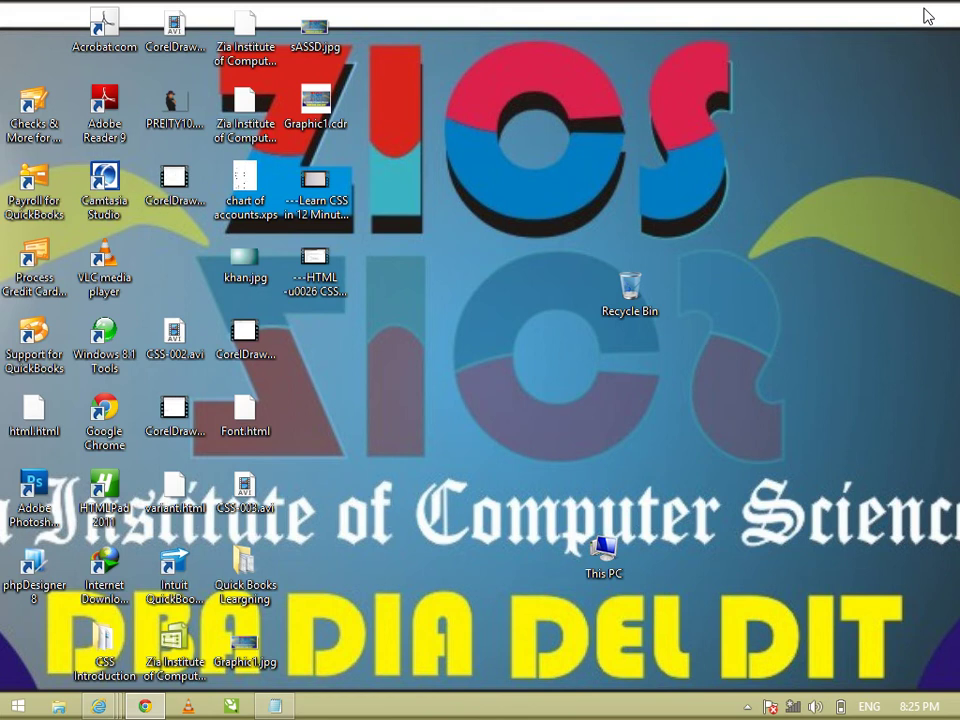
Launch Microsoft Word from the Run dialog with the command "winword".
{"action": "key", "text": "super+r"}
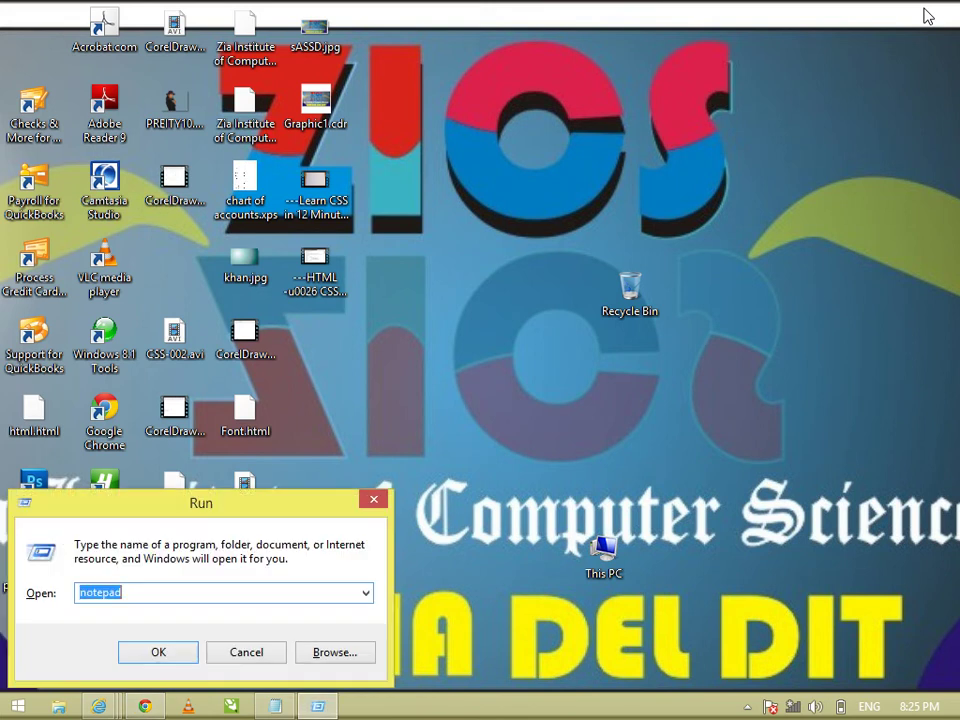
{"action": "type", "text": "winword"}
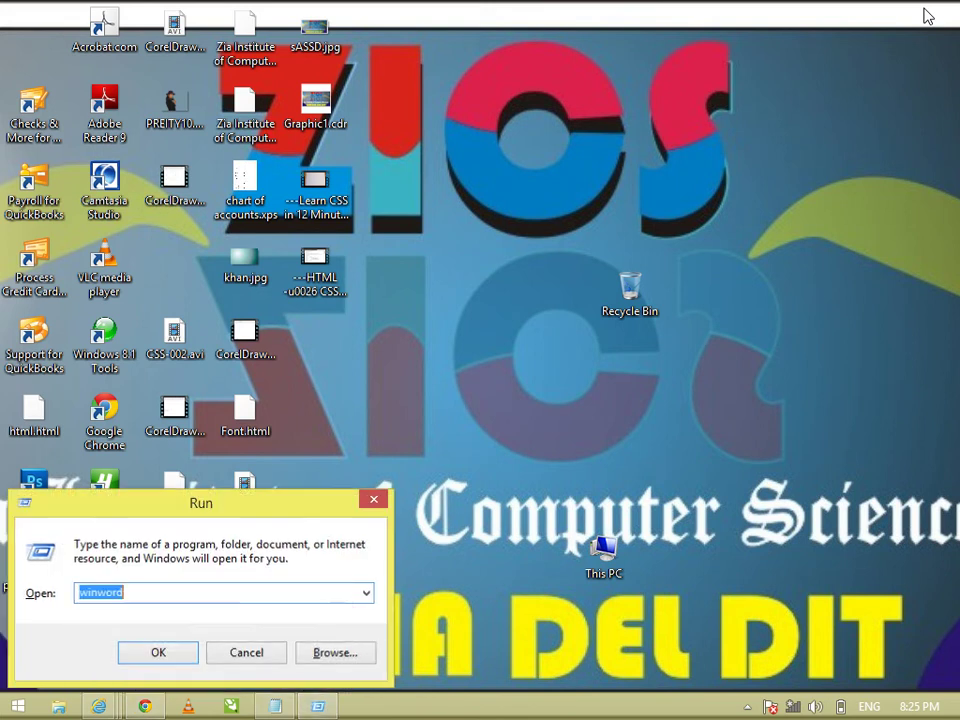
{"action": "key", "text": "Return"}
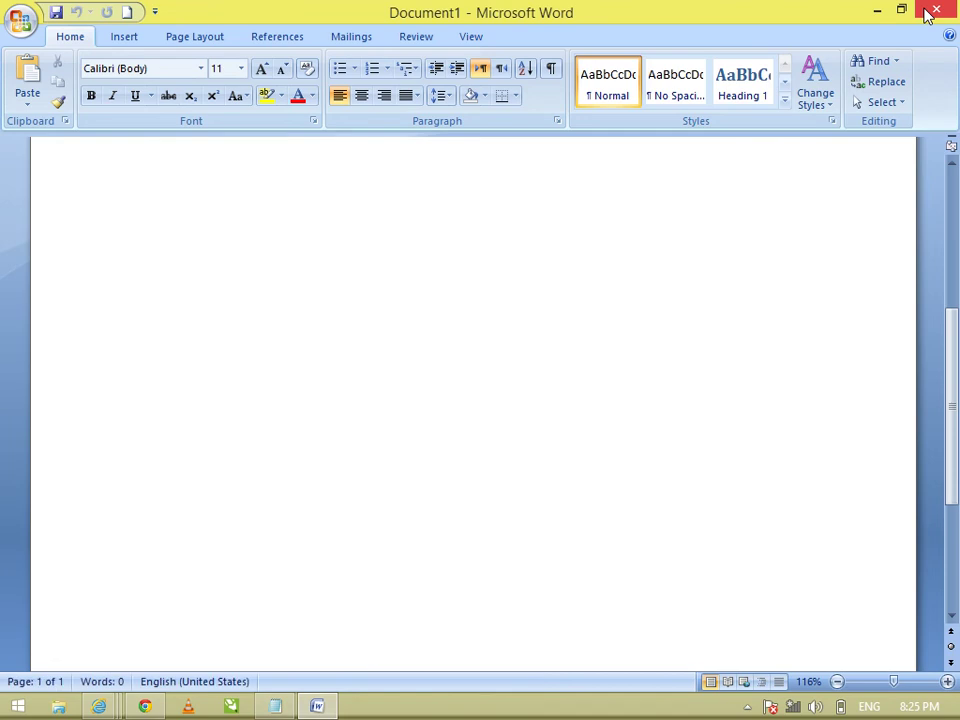
Generate sample paragraphs in the blank document with "=rand()" and select all the text.
{"action": "type", "text": "=rand()"}
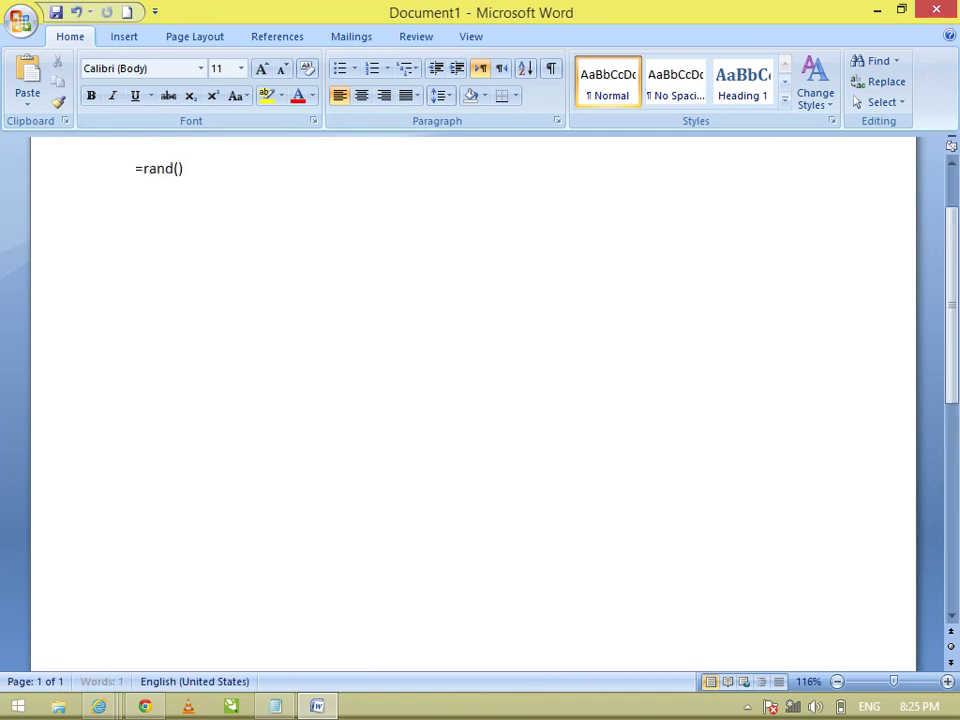
{"action": "key", "text": "Return"}
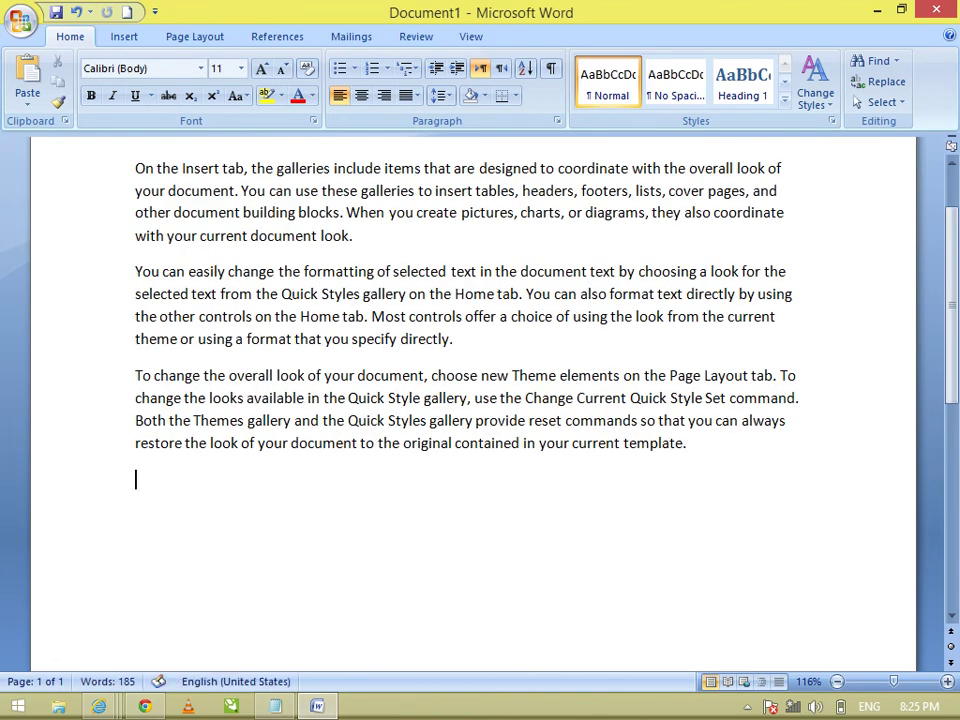
{"action": "key", "text": "ctrl+a"}
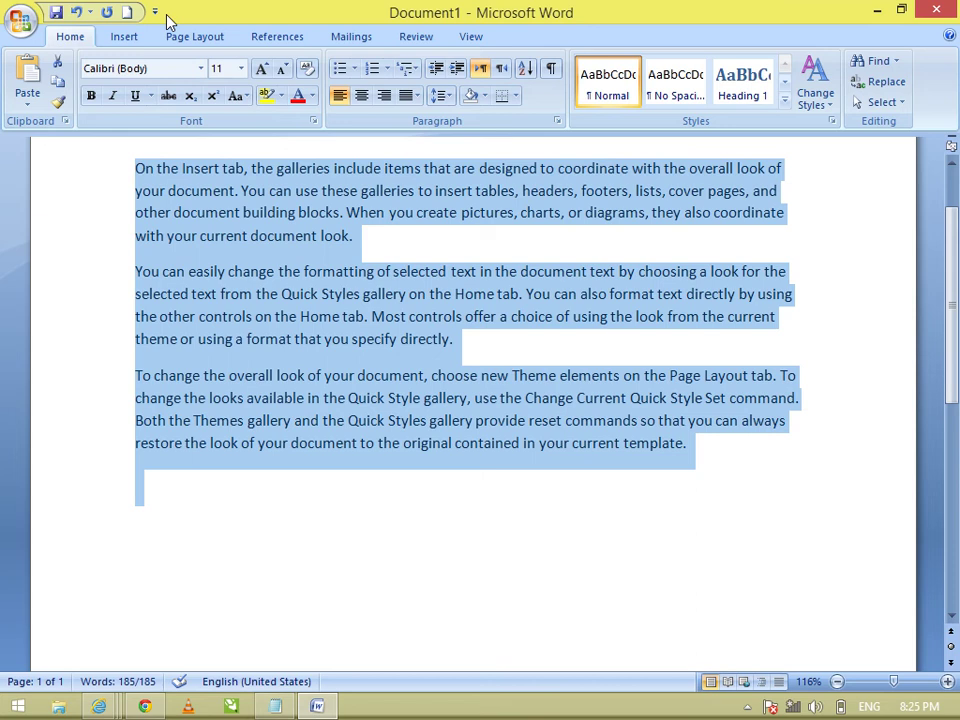
Examine the available printers in Word's Print dialog, cancel it, and minimize Word to the desktop.
{"action": "left_click", "coordinate": [24, 22]}
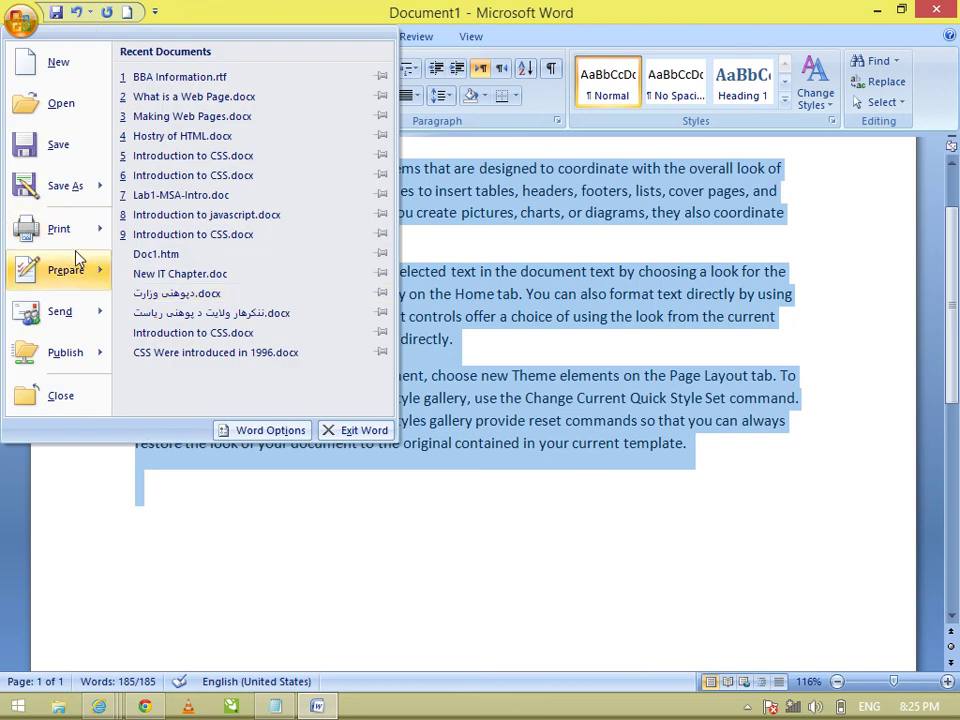
{"action": "left_click", "coordinate": [63, 229]}
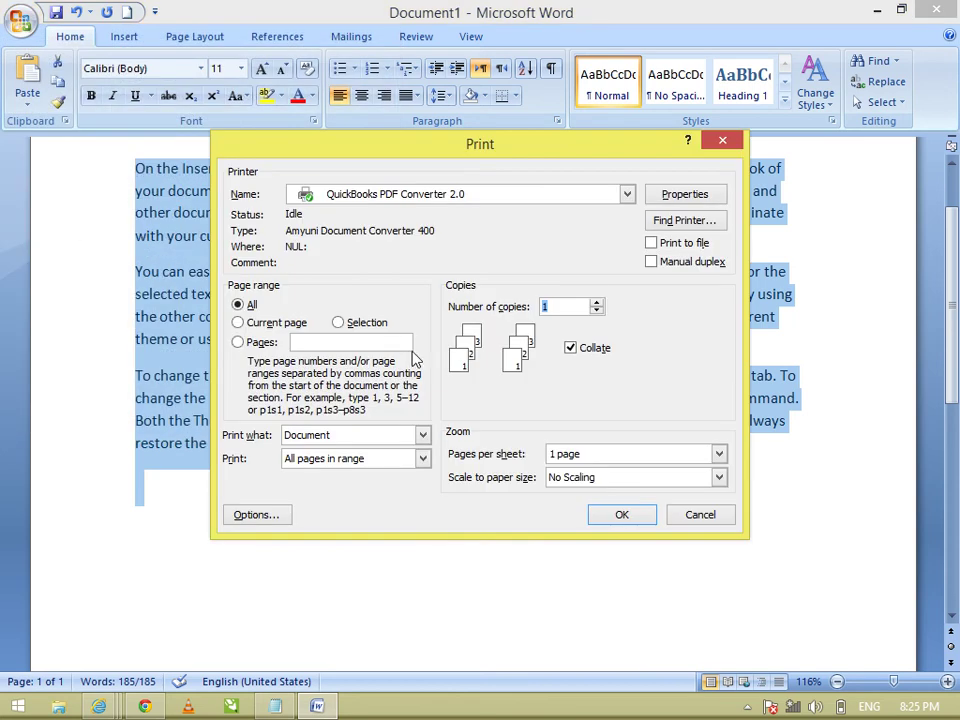
{"action": "left_click", "coordinate": [340, 198]}
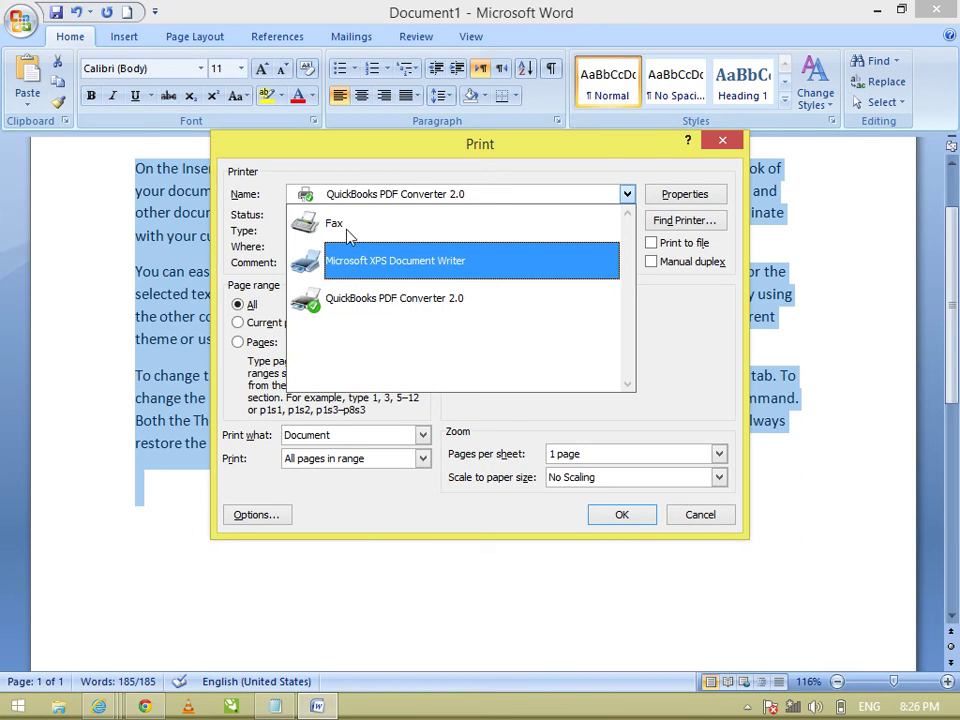
{"action": "left_click", "coordinate": [677, 514]}
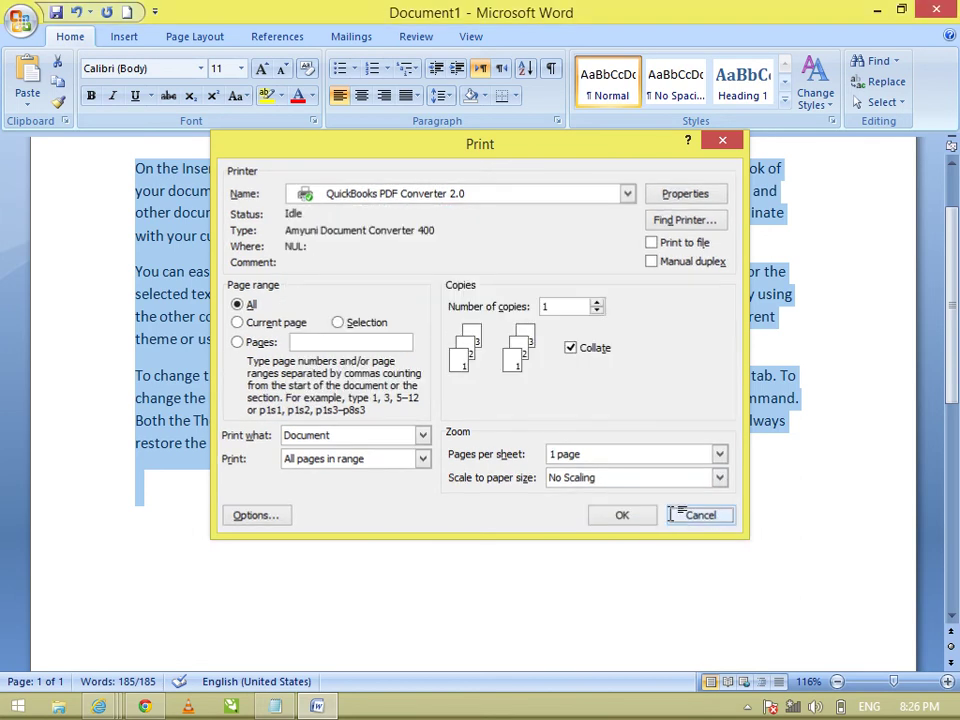
{"action": "left_click", "coordinate": [681, 514]}
{"action": "left_click", "coordinate": [882, 9]}
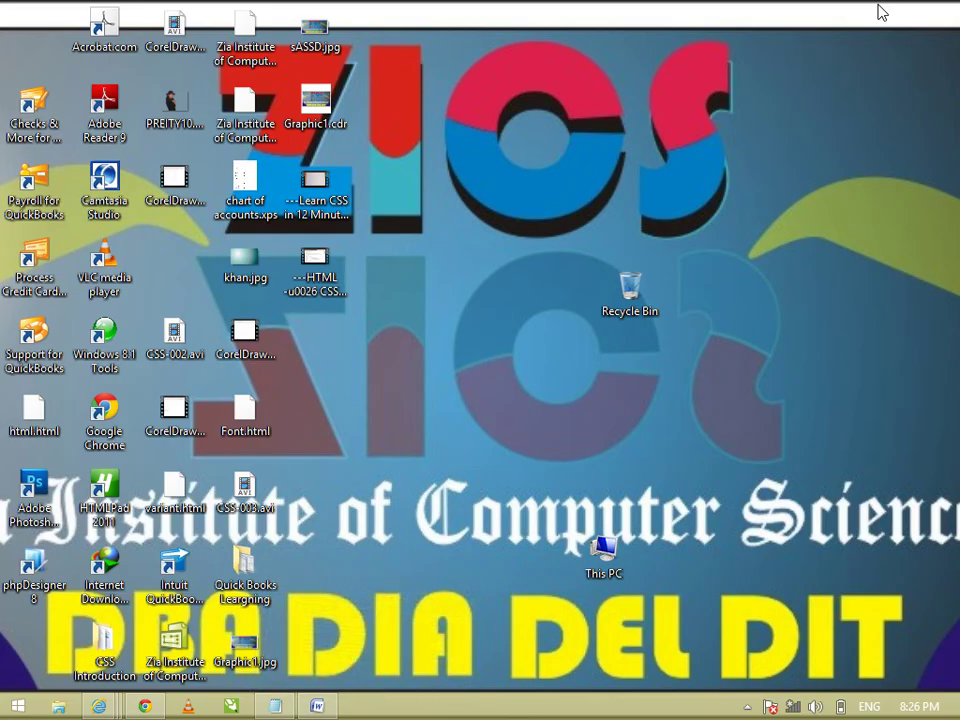
View the Play, Print and Project options of the Devices charm, open Print, and dismiss the pane.
{"action": "mouse_move", "coordinate": [880, 10]}
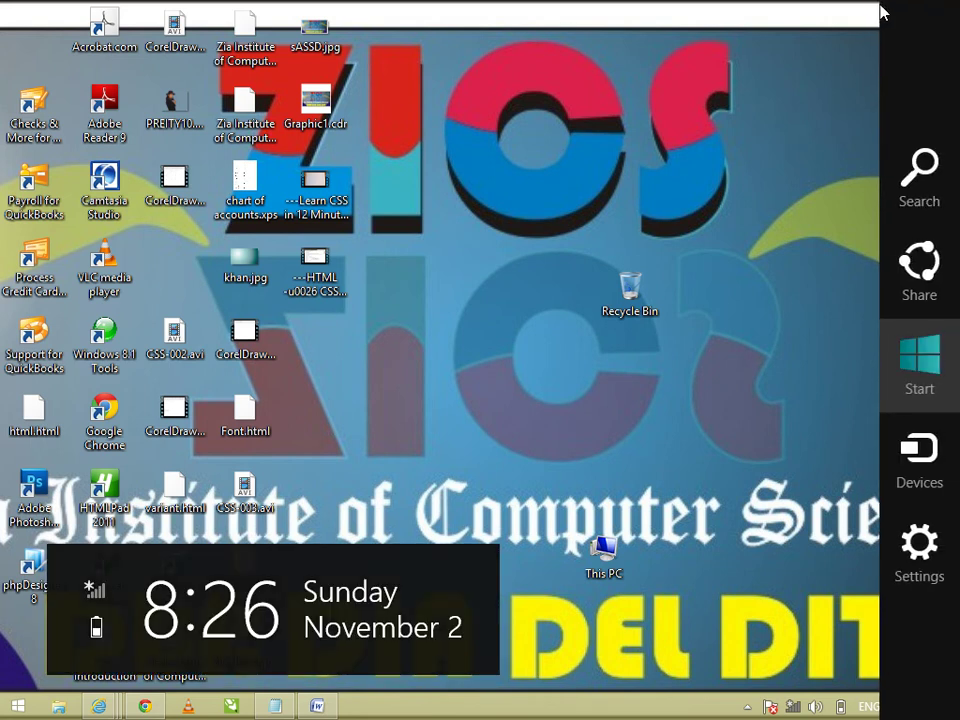
{"action": "left_click", "coordinate": [921, 451]}
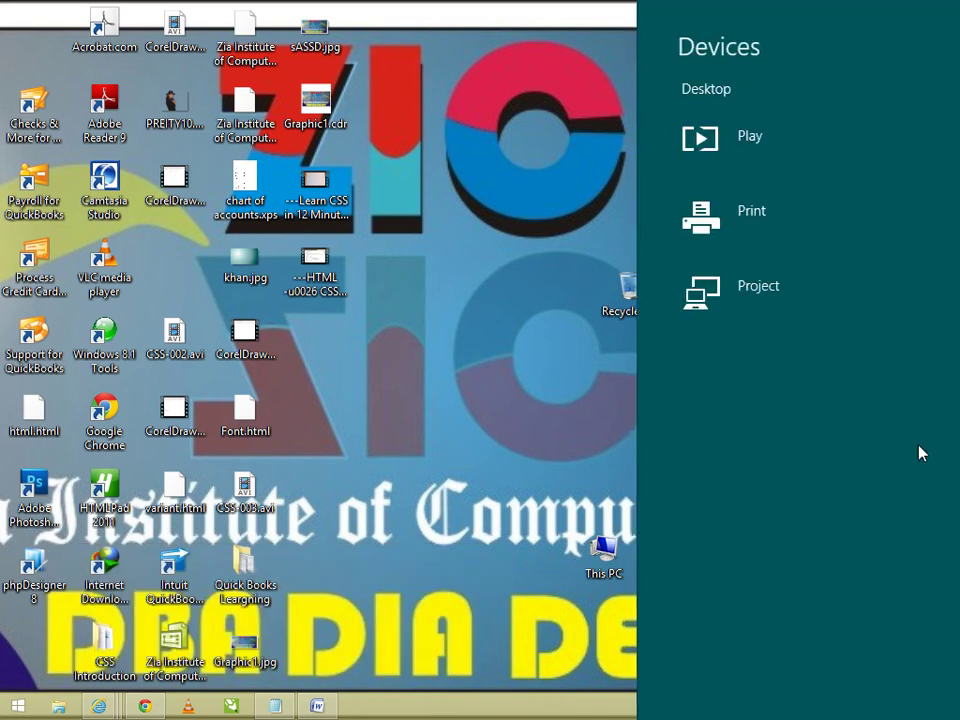
{"action": "left_click", "coordinate": [726, 213]}
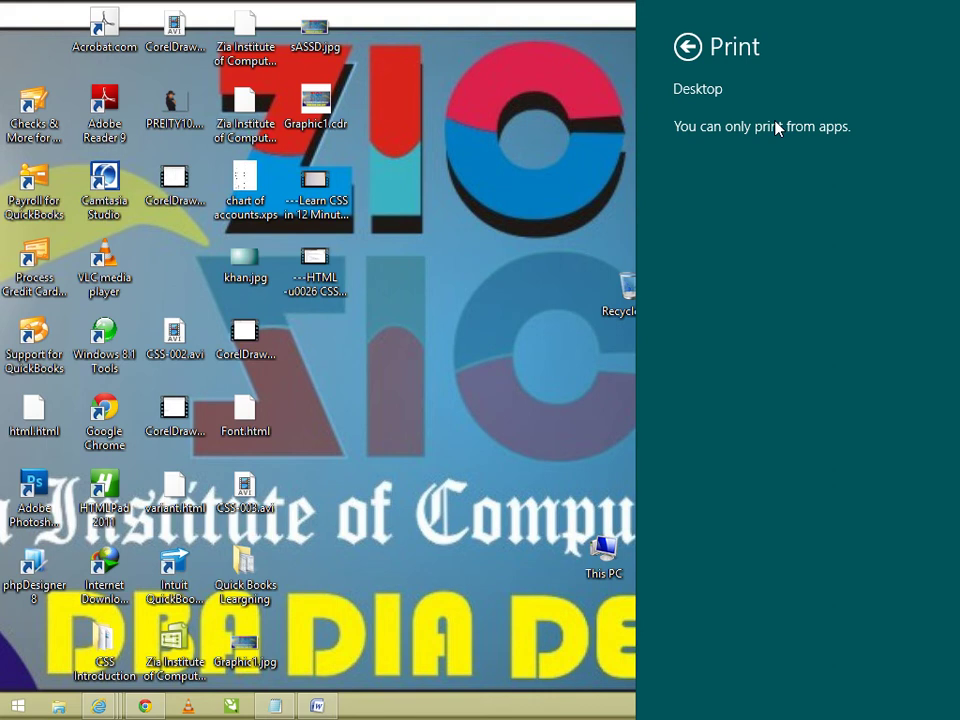
{"action": "left_click", "coordinate": [4, 702]}
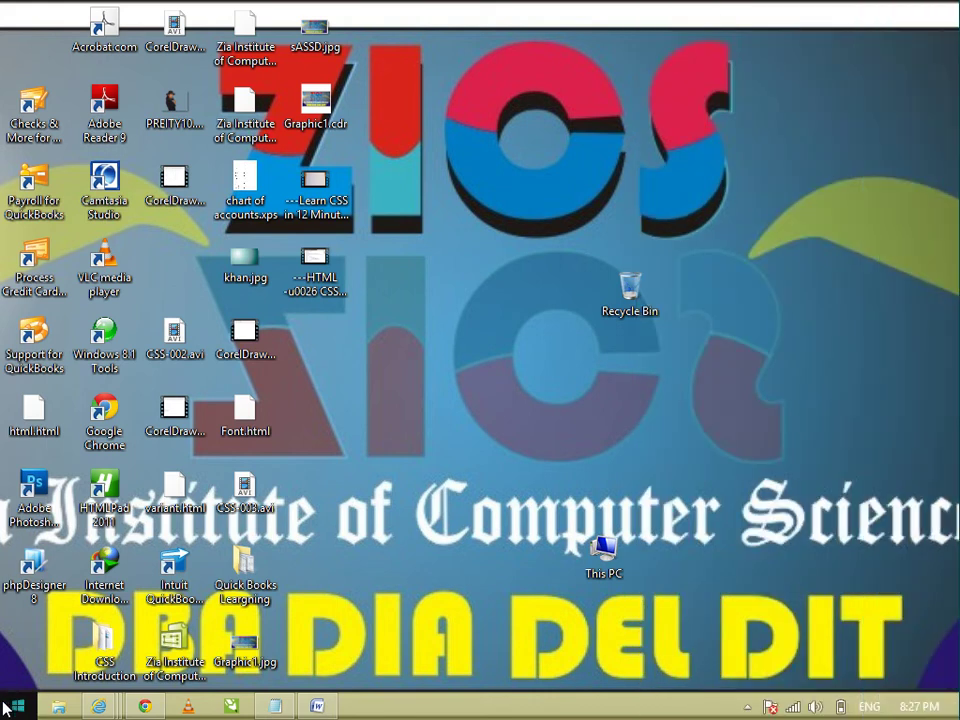
Open Devices and Printers from the Control Panel and check which printer is marked as the default.
{"action": "right_click", "coordinate": [8, 708]}
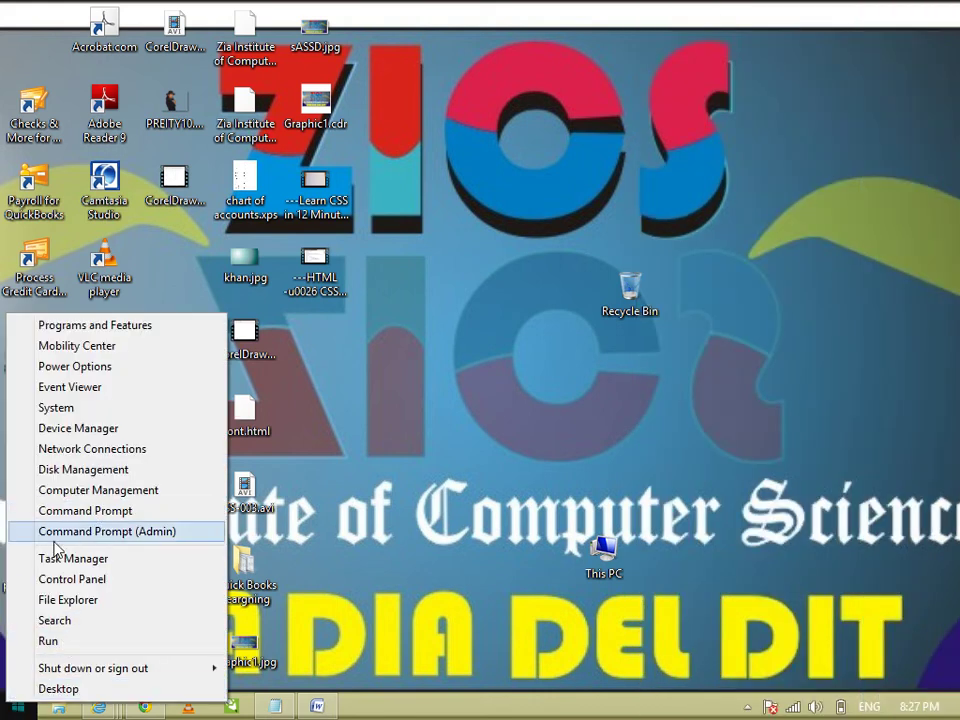
{"action": "left_click", "coordinate": [55, 580]}
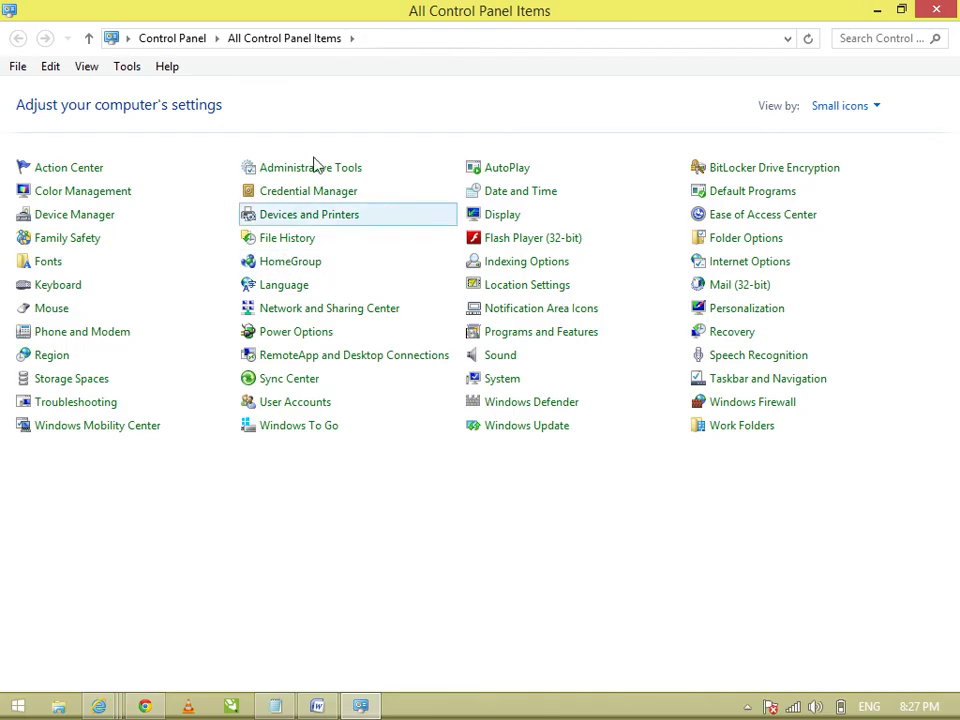
{"action": "left_click", "coordinate": [338, 216]}
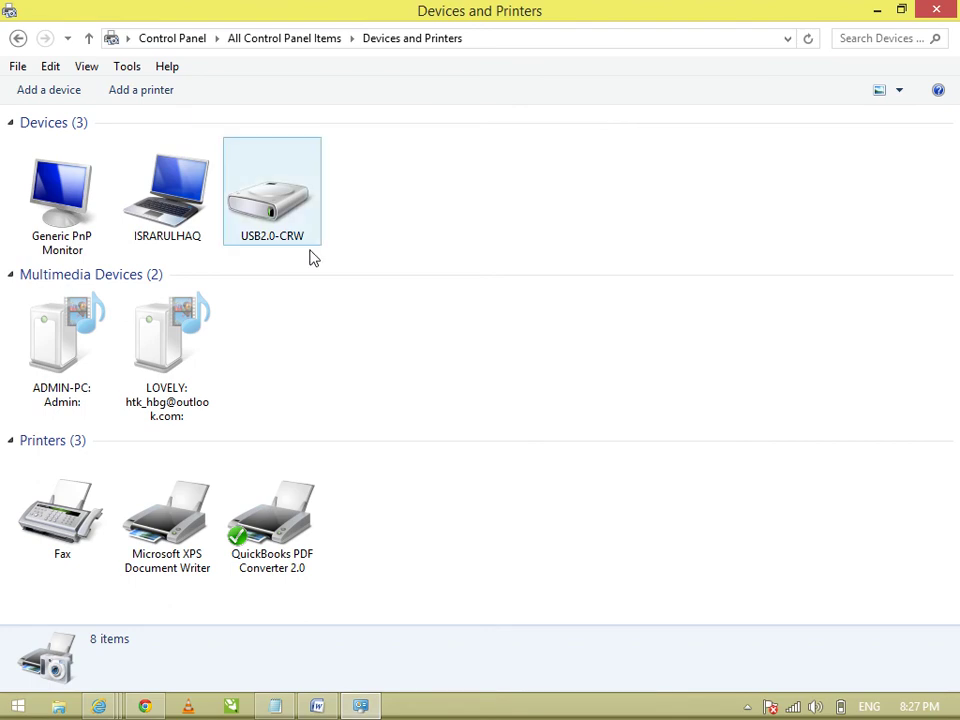
{"action": "mouse_move", "coordinate": [307, 520]}
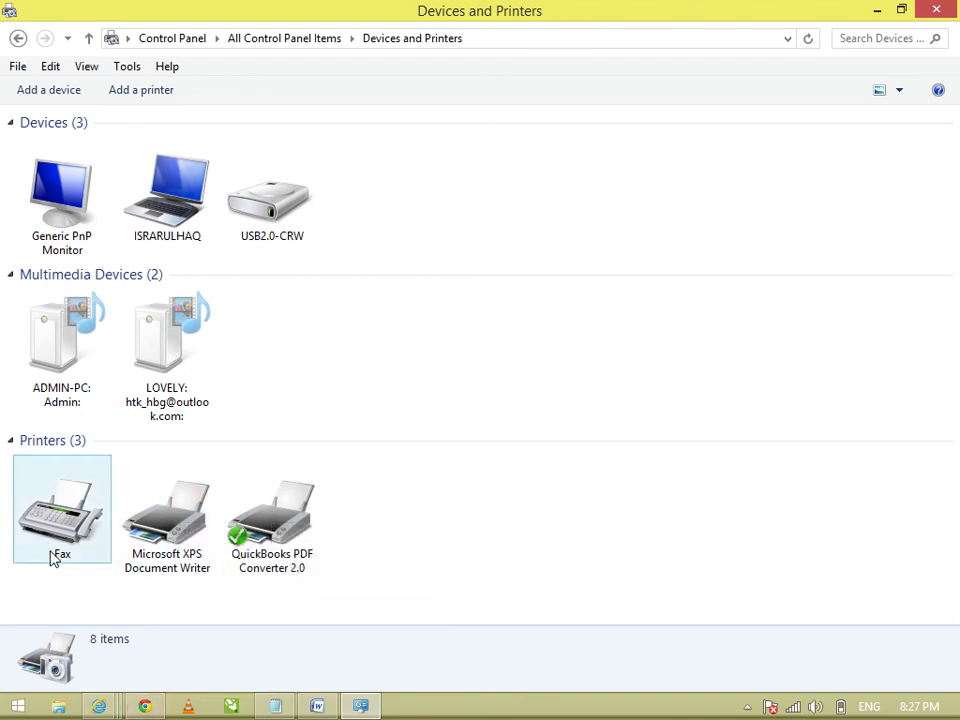
Set the Fax device as the default printer.
{"action": "right_click", "coordinate": [52, 552]}
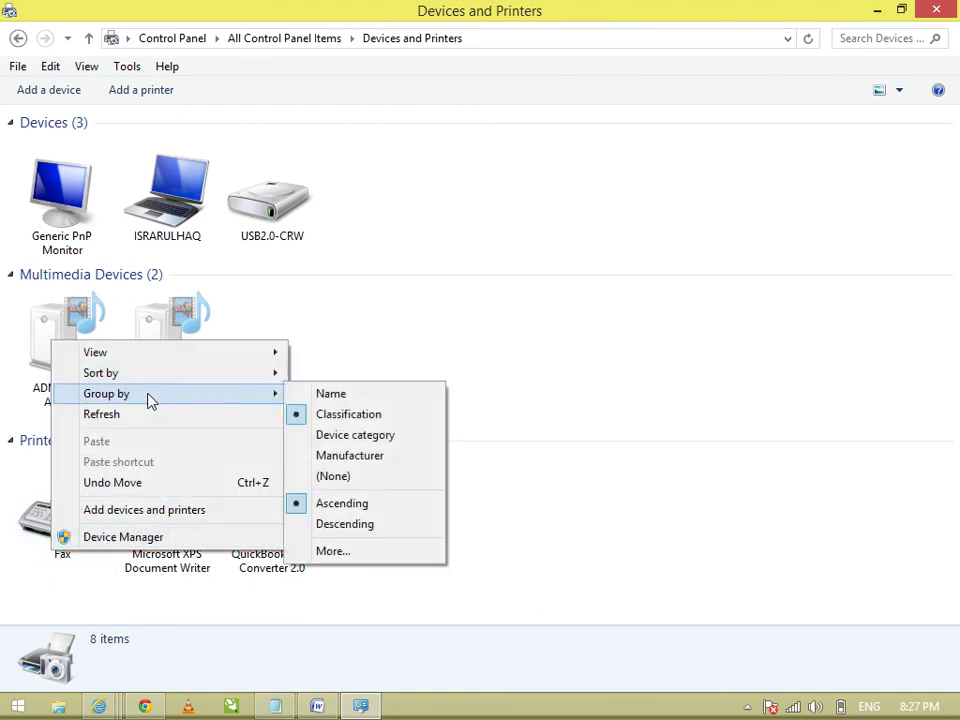
{"action": "left_click", "coordinate": [43, 520]}
{"action": "right_click", "coordinate": [43, 520]}
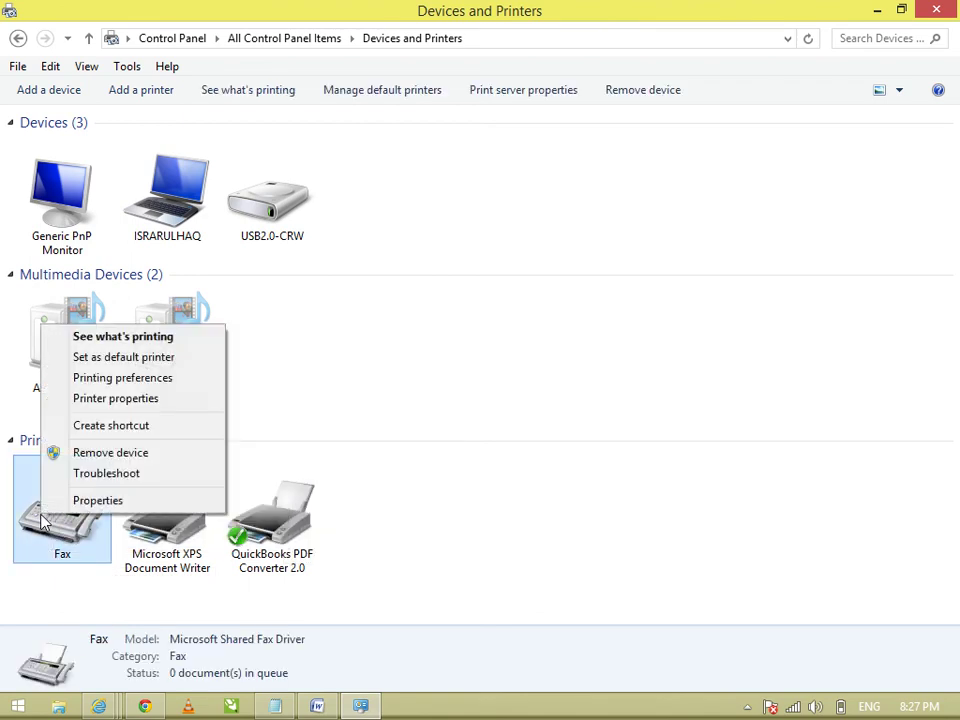
{"action": "left_click", "coordinate": [148, 367]}
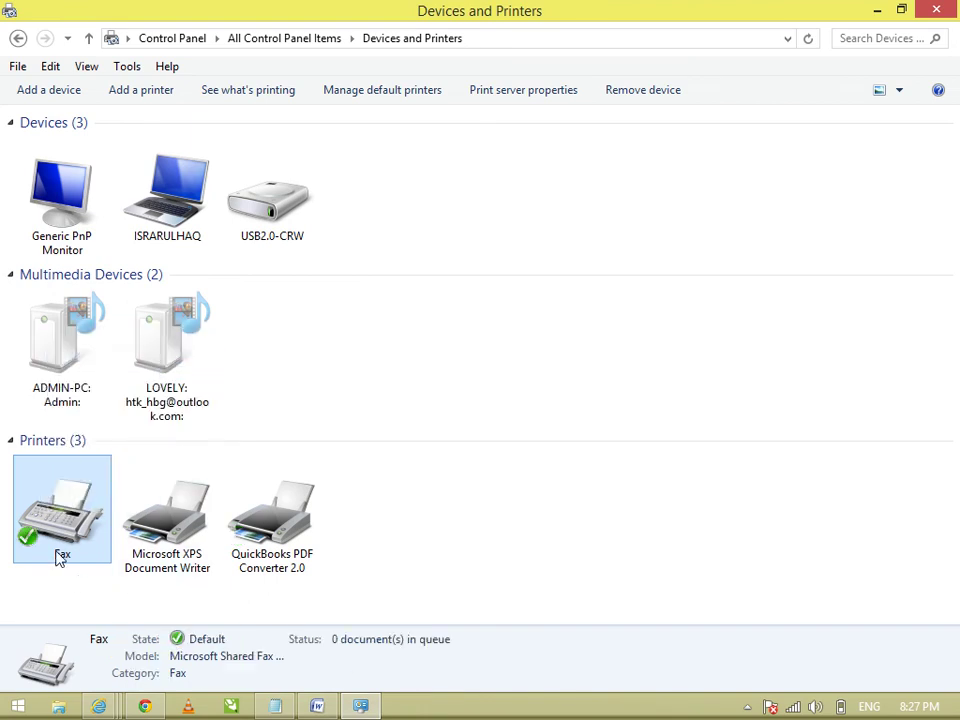
Set QuickBooks PDF Converter 2.0 as the default printer and close Devices and Printers.
{"action": "left_click", "coordinate": [257, 562]}
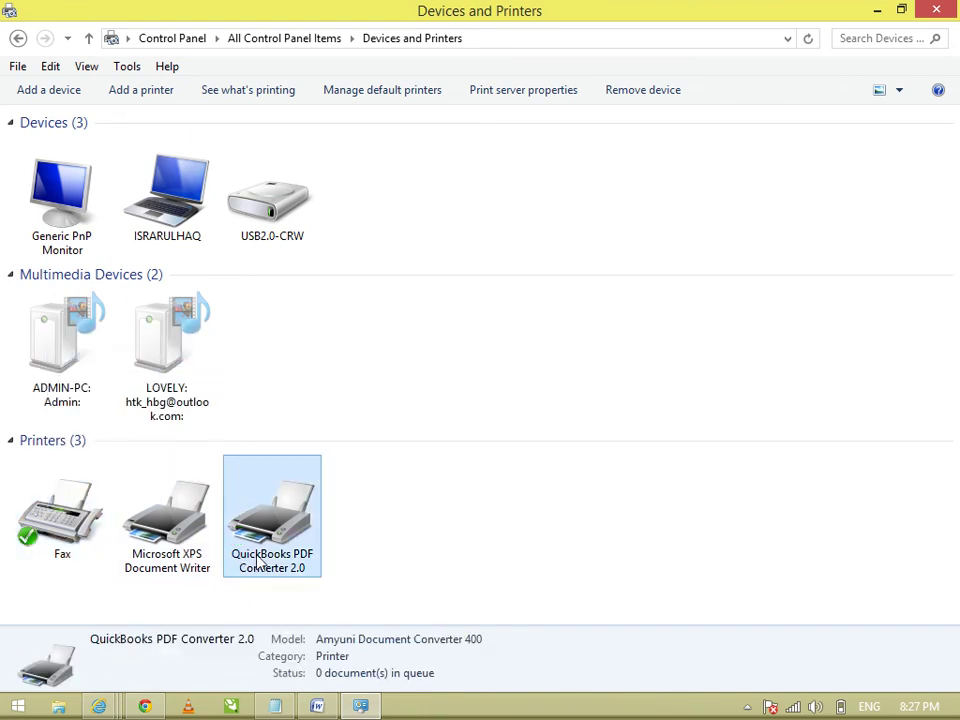
{"action": "right_click", "coordinate": [257, 562]}
{"action": "left_click", "coordinate": [336, 395]}
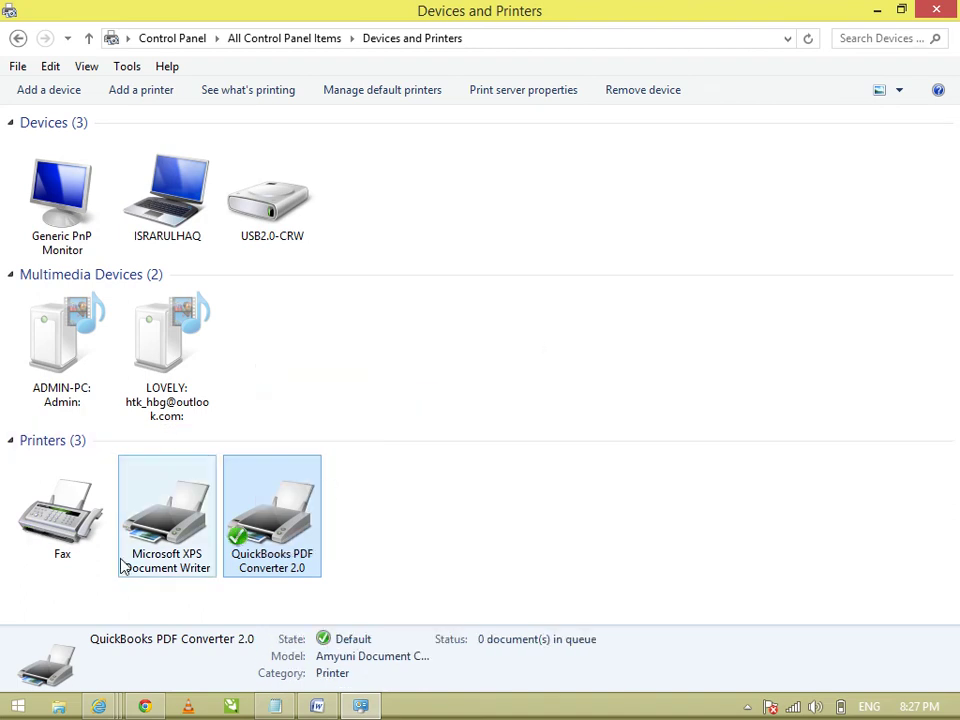
{"action": "left_click", "coordinate": [936, 9]}
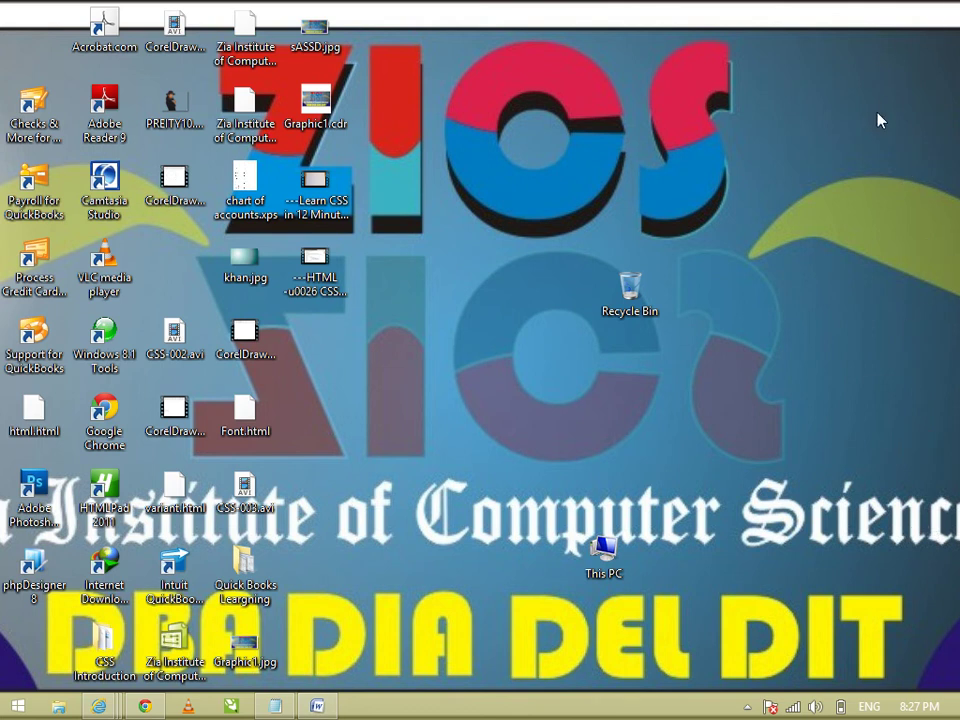
View the Print option of the Devices charm, return to the device options, and dismiss the pane.
{"action": "mouse_move", "coordinate": [956, 343]}
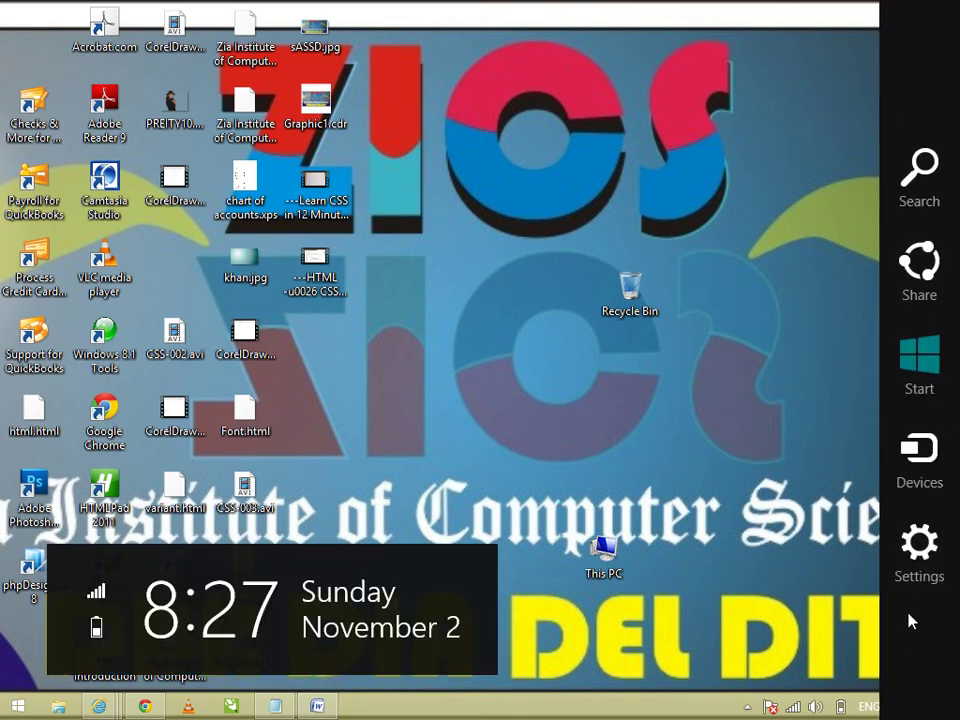
{"action": "left_click", "coordinate": [933, 485]}
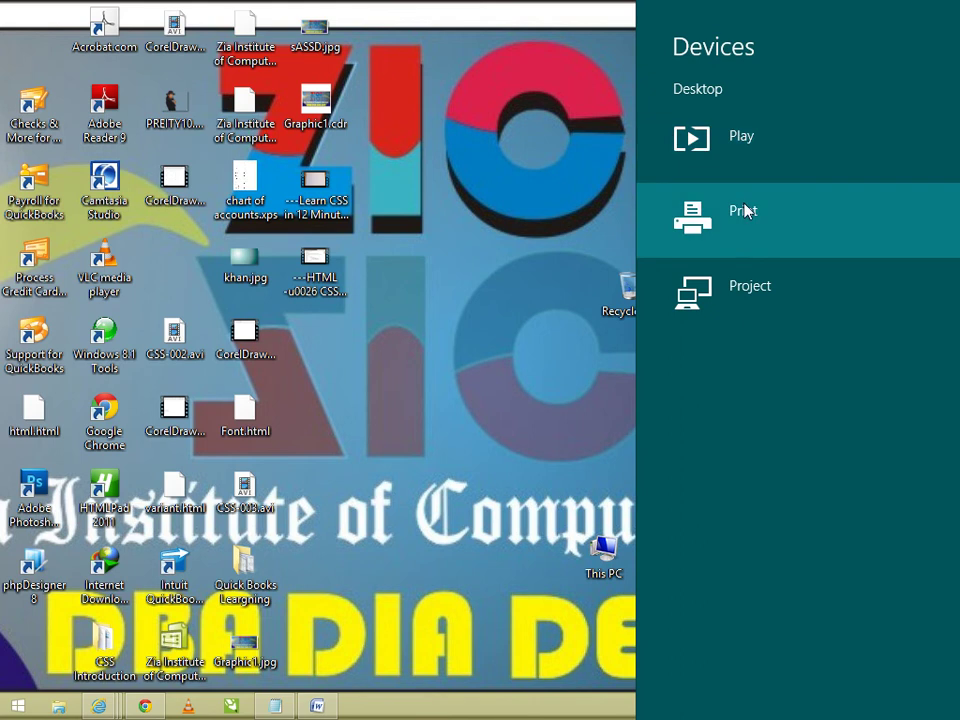
{"action": "left_click", "coordinate": [747, 209]}
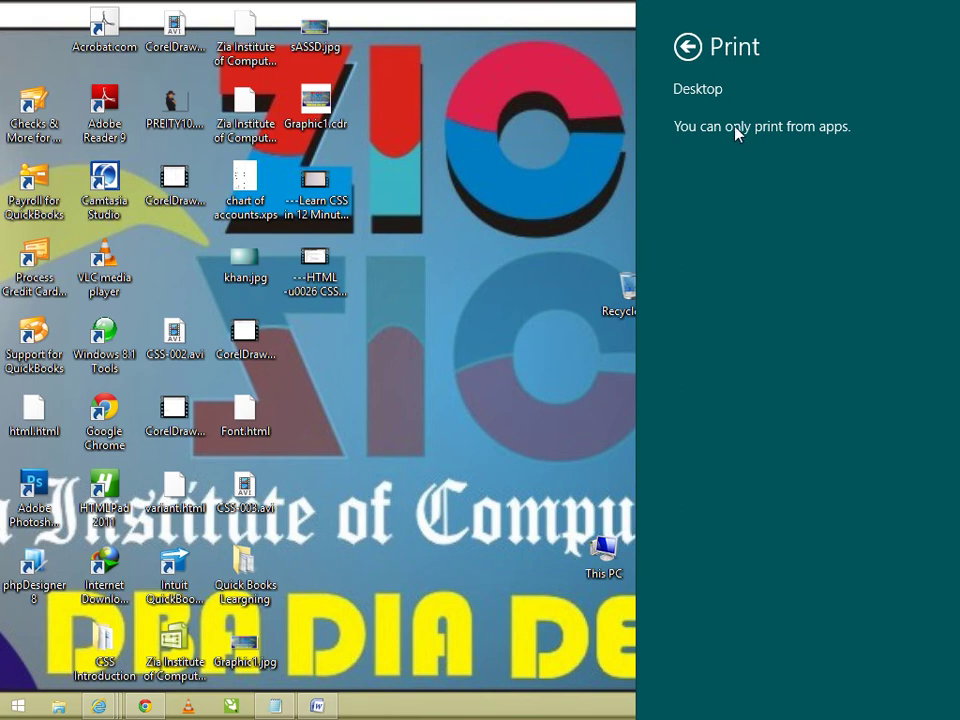
{"action": "left_click", "coordinate": [688, 47]}
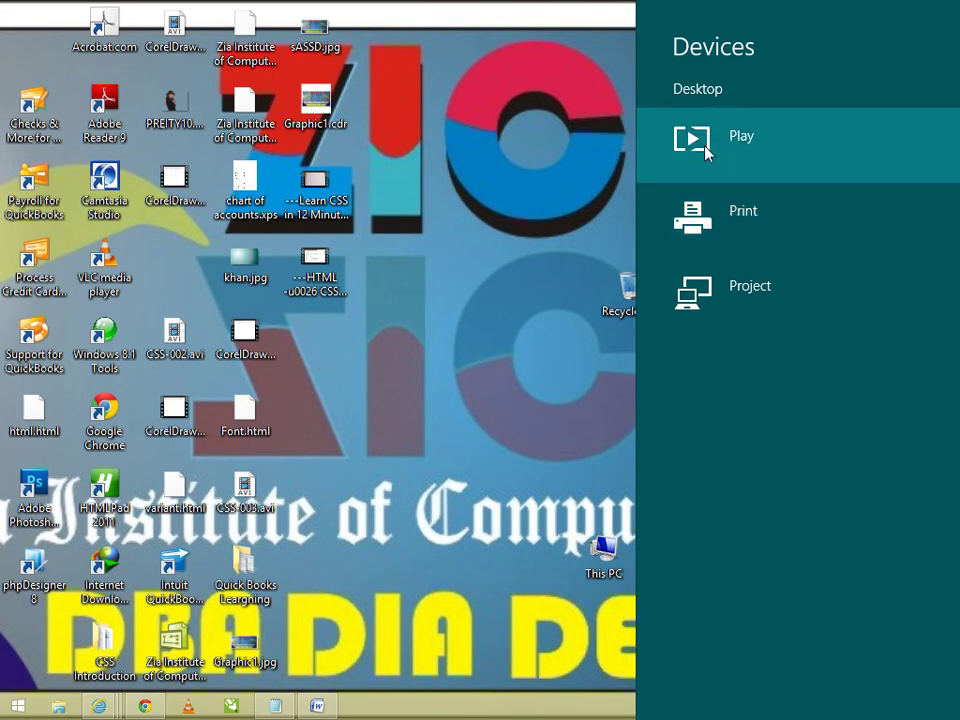
{"action": "left_click", "coordinate": [446, 93]}
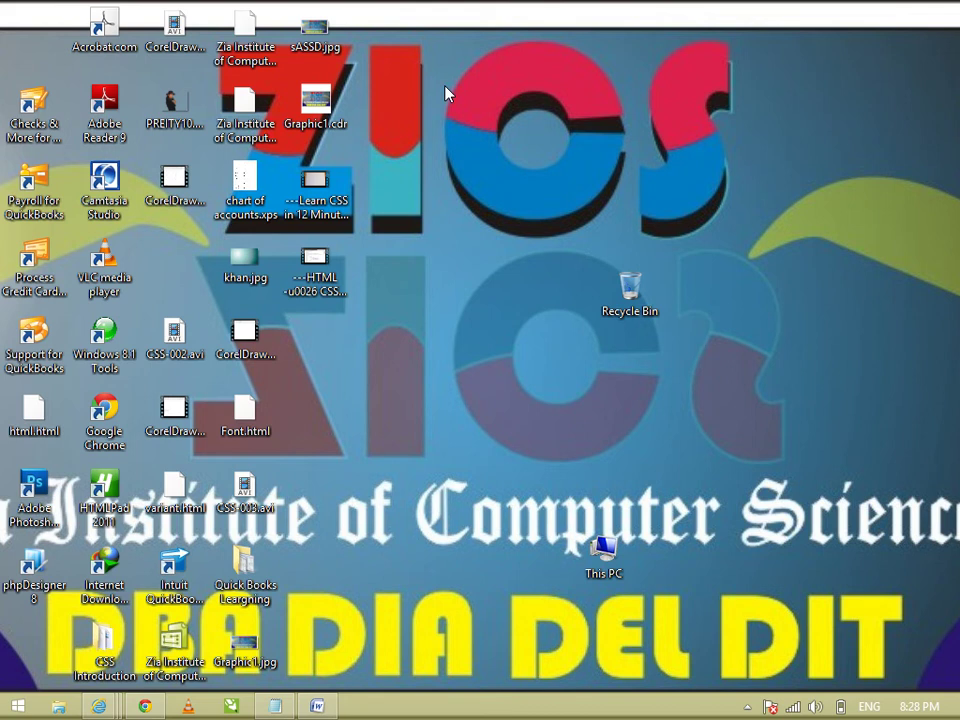
Check the Open with choices for the Learn CSS video and view the Play option of the Devices charm.
{"action": "left_click", "coordinate": [317, 184]}
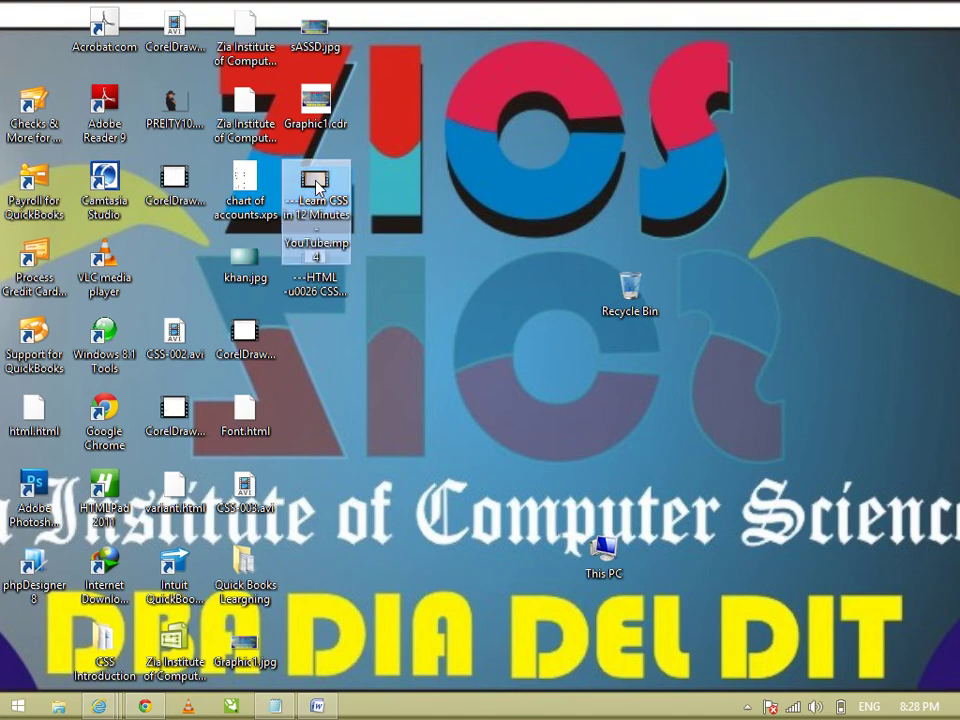
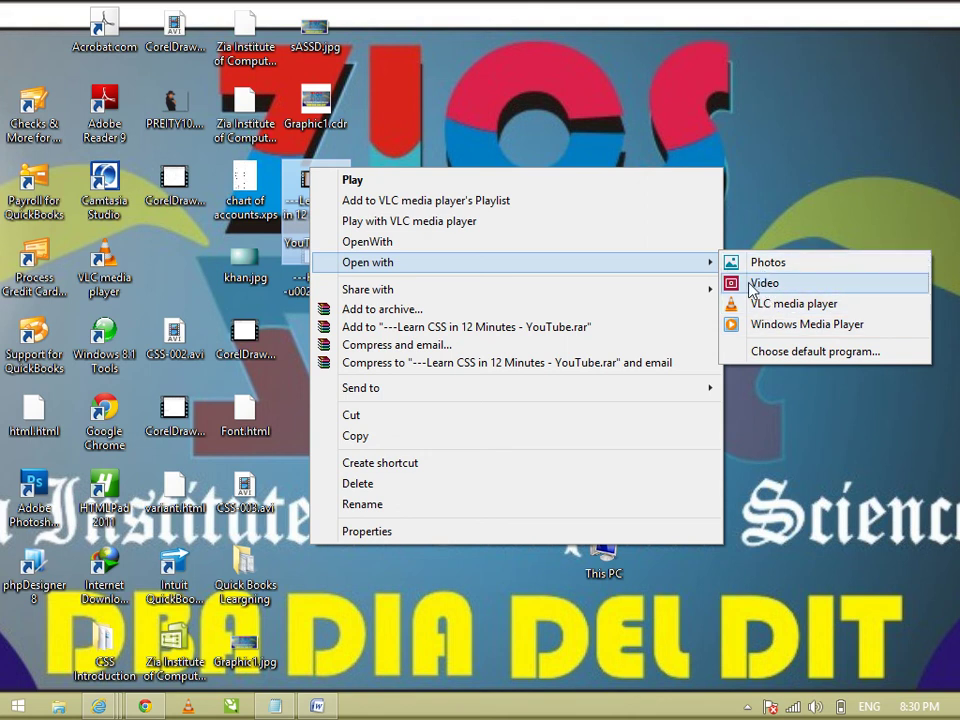
{"action": "left_click", "coordinate": [838, 79]}
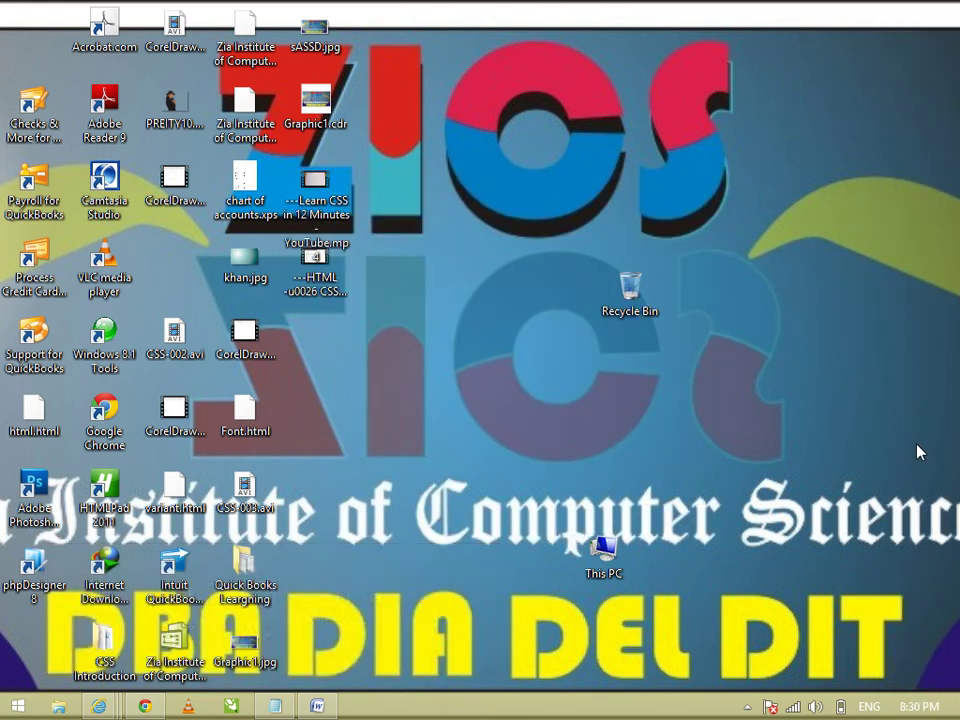
{"action": "mouse_move", "coordinate": [949, 643]}
{"action": "left_click", "coordinate": [938, 500]}
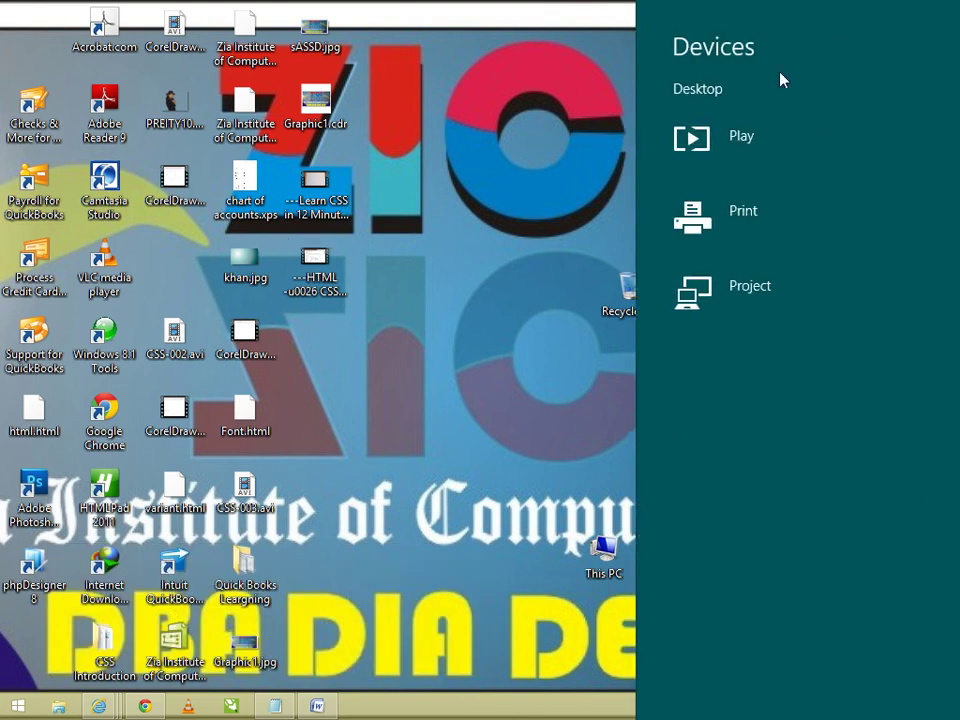
{"action": "left_click", "coordinate": [726, 148]}
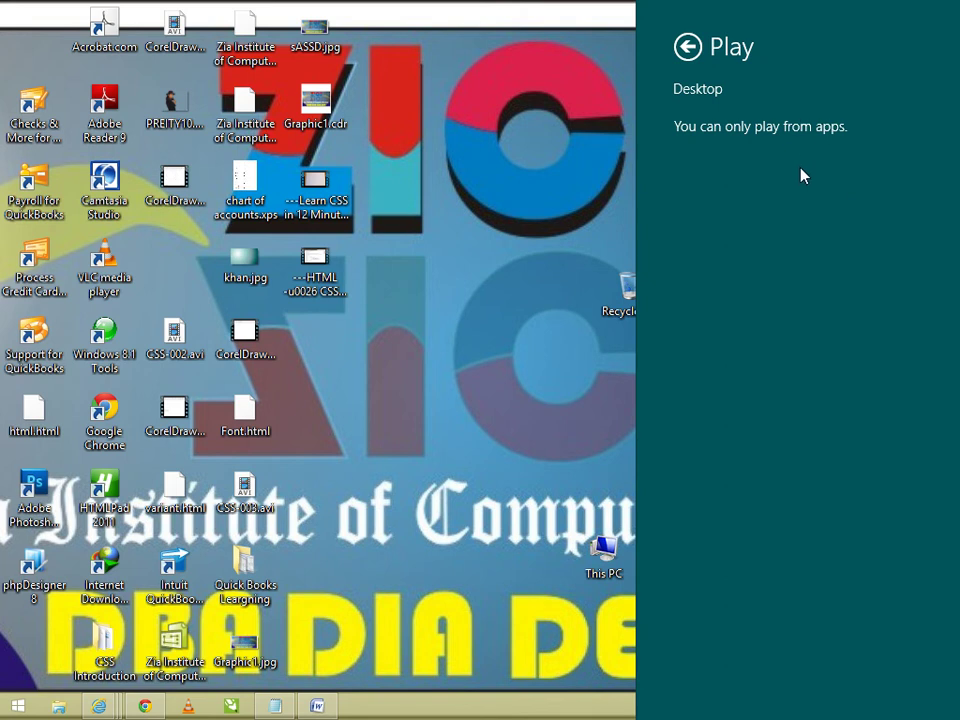
{"action": "left_click", "coordinate": [577, 6]}
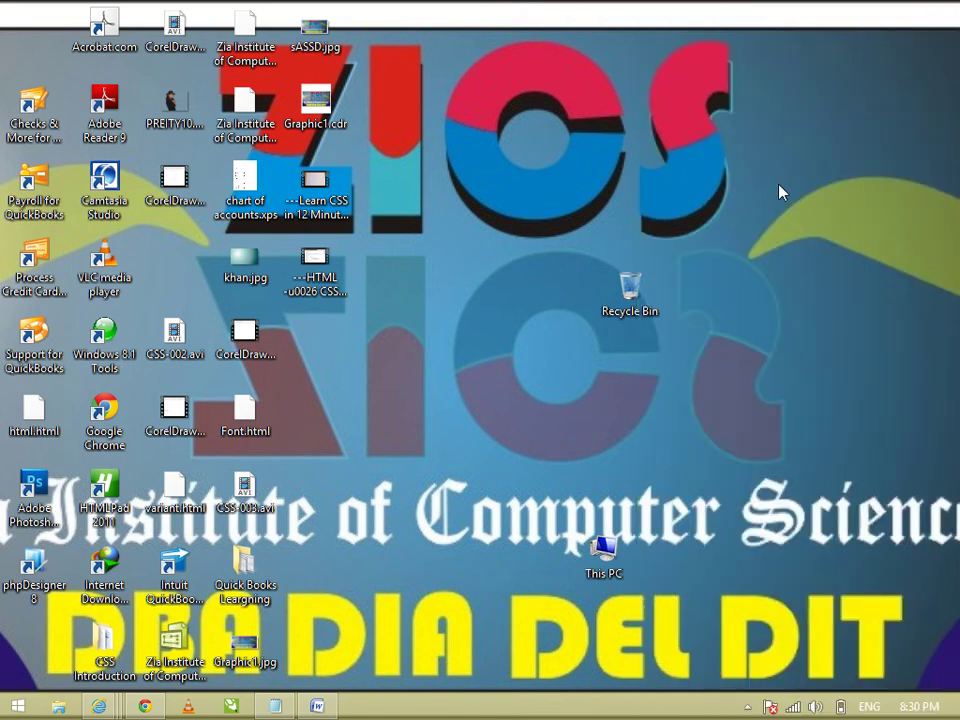
Check the programs offered for opening the HTML dropdown navigation menu video.
{"action": "right_click", "coordinate": [306, 256]}
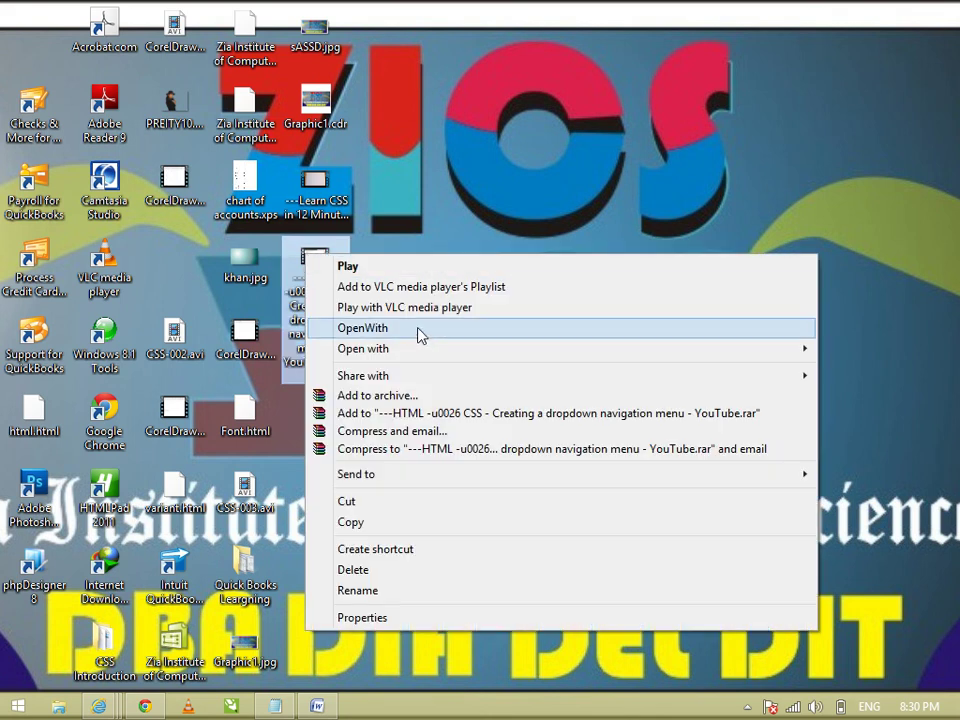
{"action": "mouse_move", "coordinate": [421, 349]}
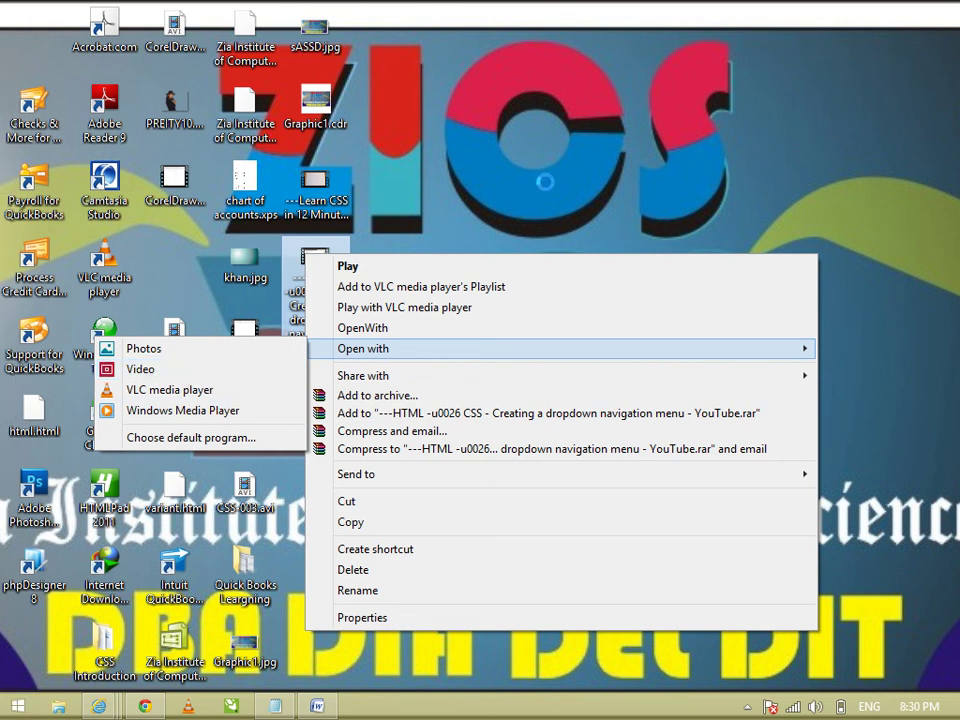
{"action": "left_click", "coordinate": [731, 107]}
Set the projection mode to PC screen only through the Devices charm.
{"action": "key", "text": "super+c"}
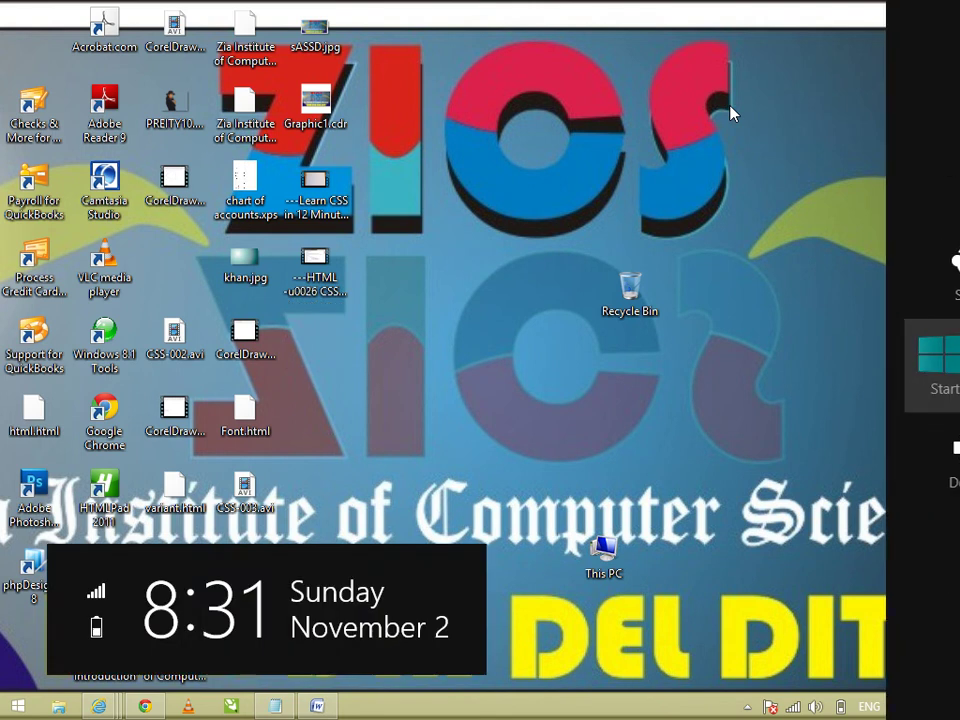
{"action": "left_click", "coordinate": [919, 455]}
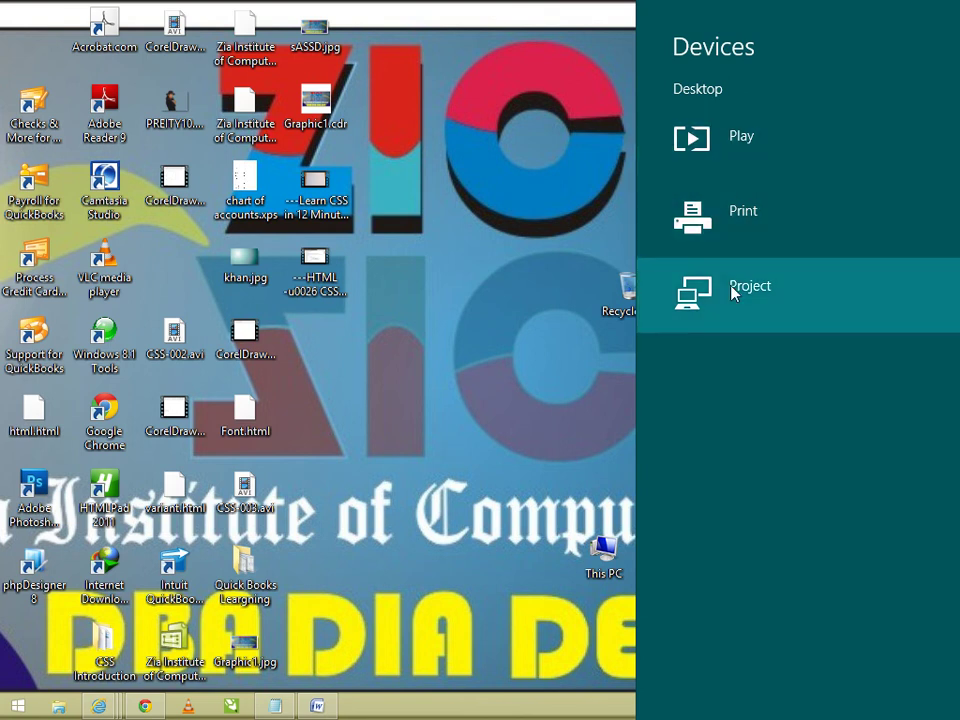
{"action": "left_click", "coordinate": [733, 291]}
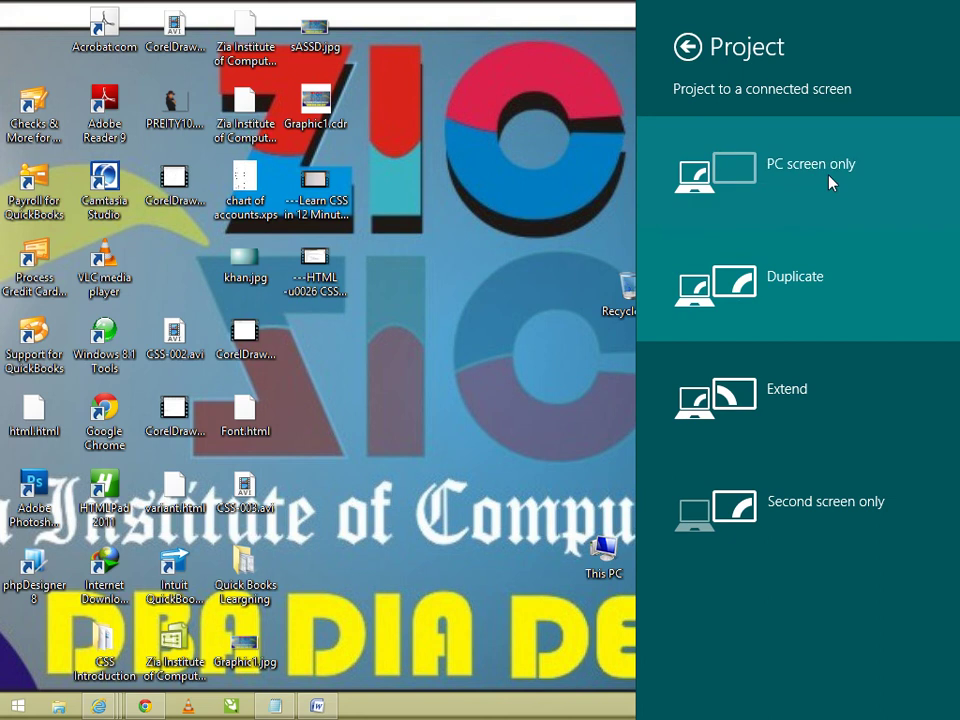
{"action": "left_click", "coordinate": [743, 170]}
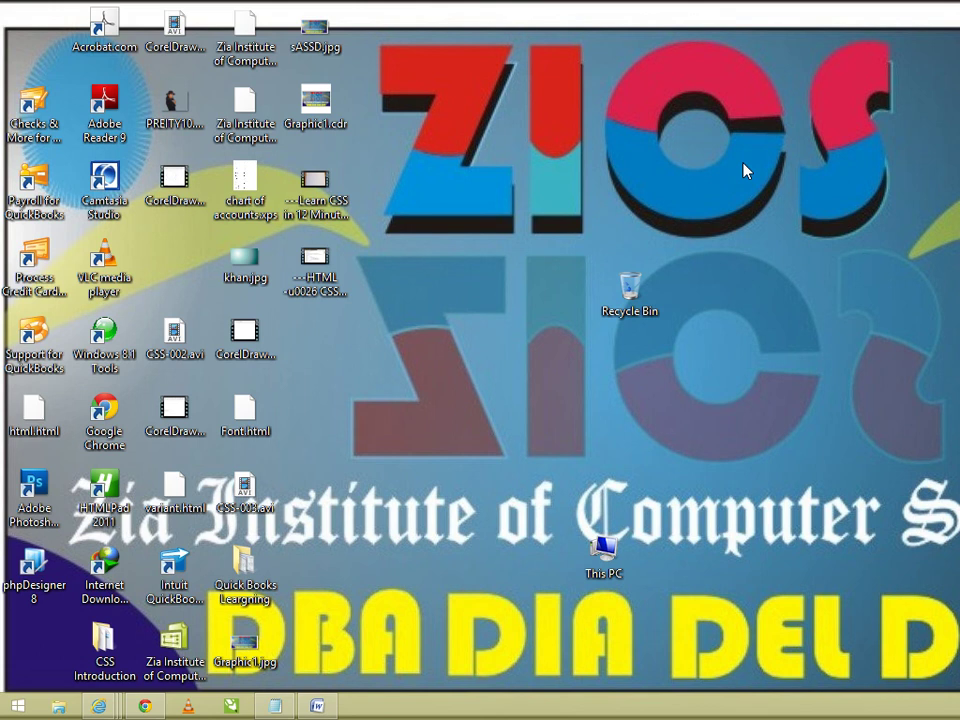
Review the Project modes in the Devices charm, including Duplicate, and dismiss the pane without choosing one.
{"action": "key", "text": "super+c"}
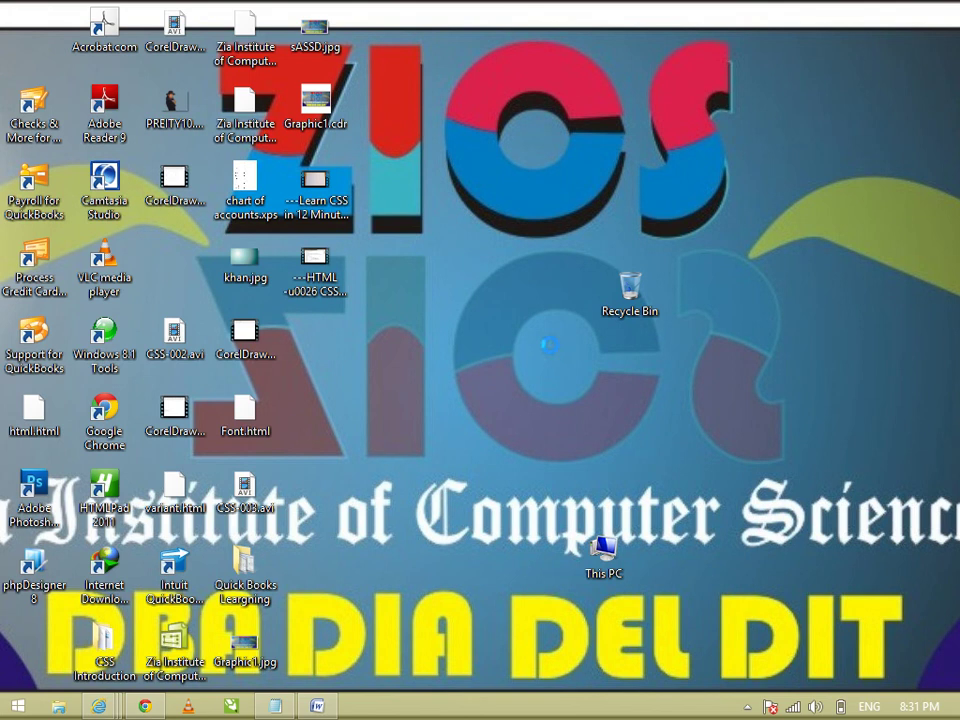
{"action": "key", "text": "super+c"}
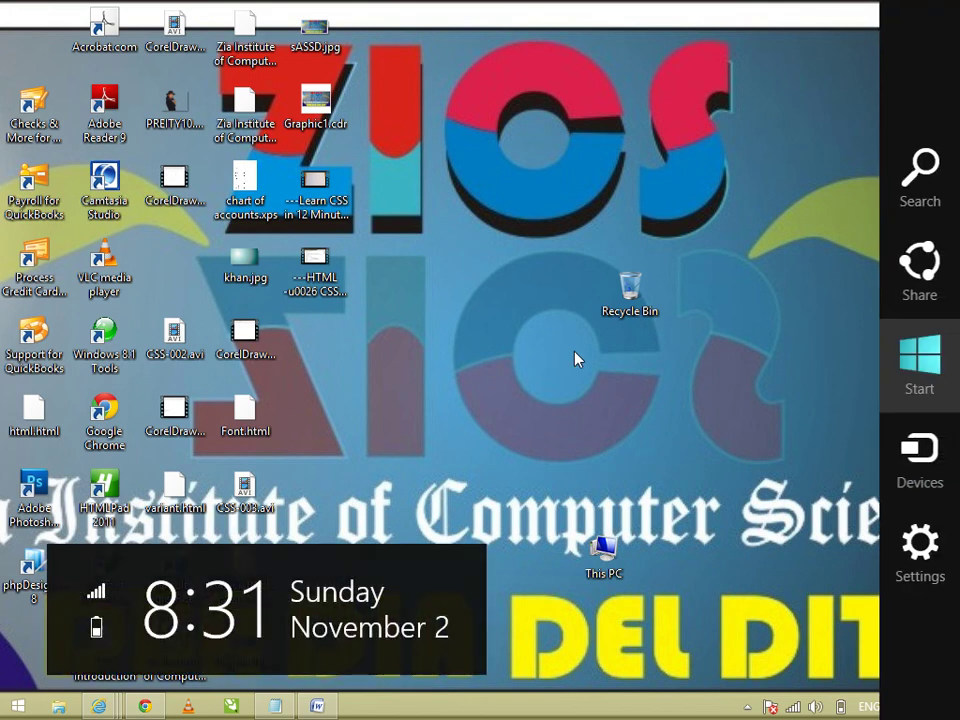
{"action": "left_click", "coordinate": [890, 482]}
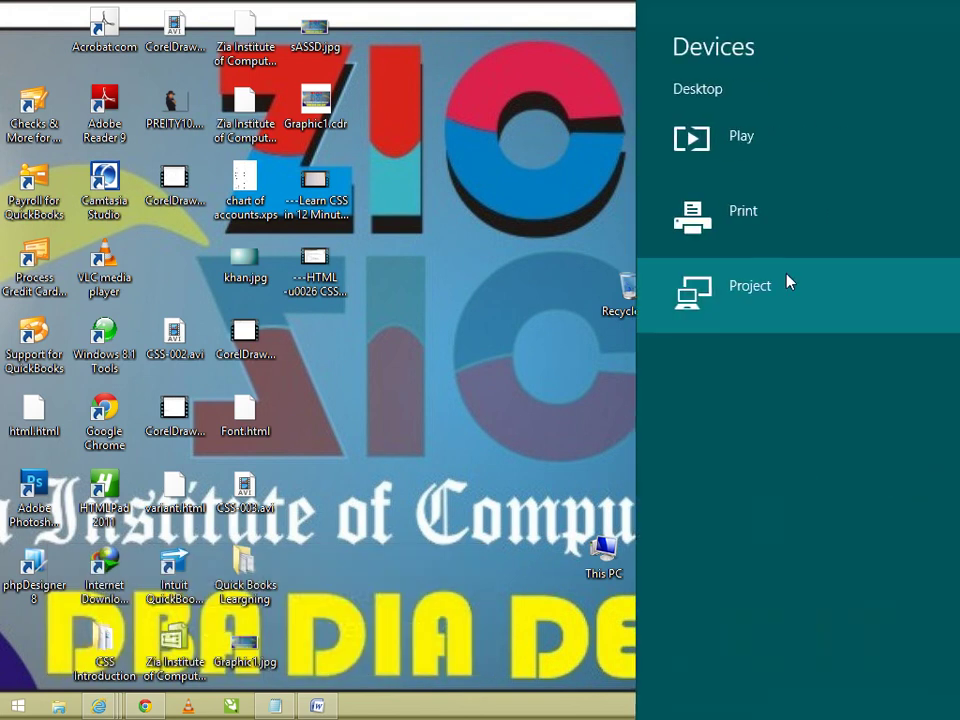
{"action": "left_click", "coordinate": [789, 283]}
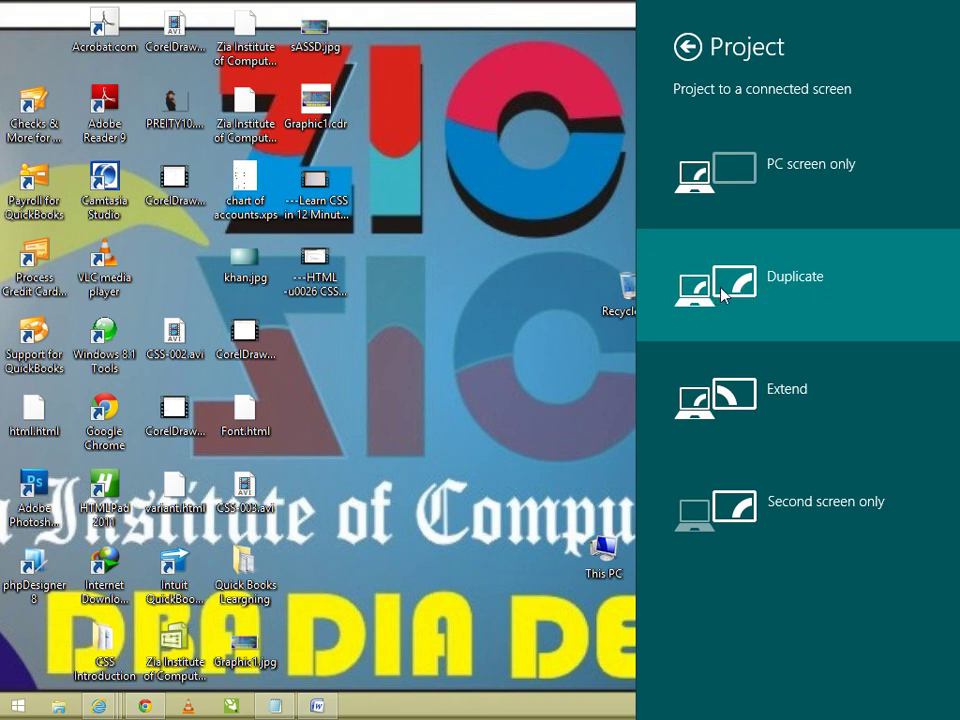
{"action": "left_click", "coordinate": [575, 371]}
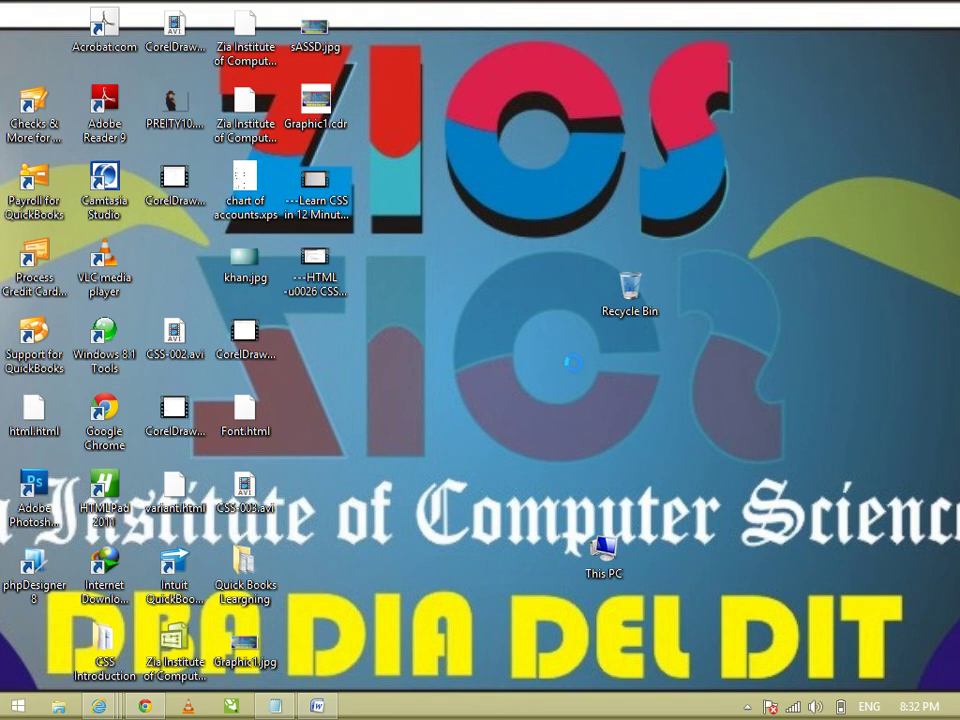
Show the charms bar on the Start screen and return to the desktop.
{"action": "key", "text": "super"}
{"action": "key", "text": "super+c"}
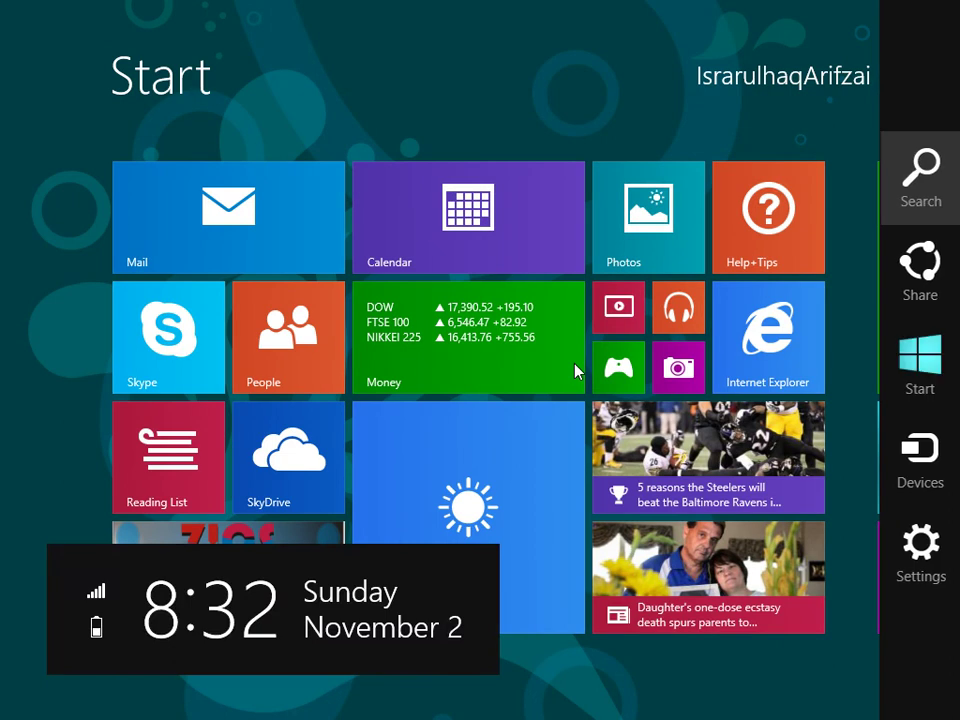
{"action": "left_click", "coordinate": [185, 544]}
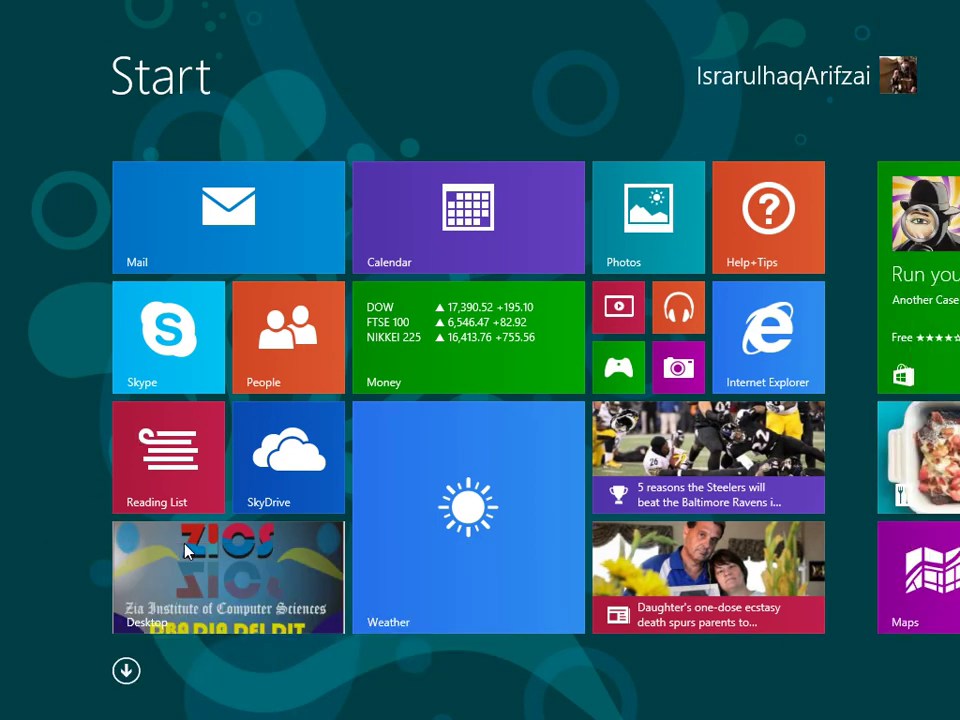
{"action": "left_click", "coordinate": [199, 560]}
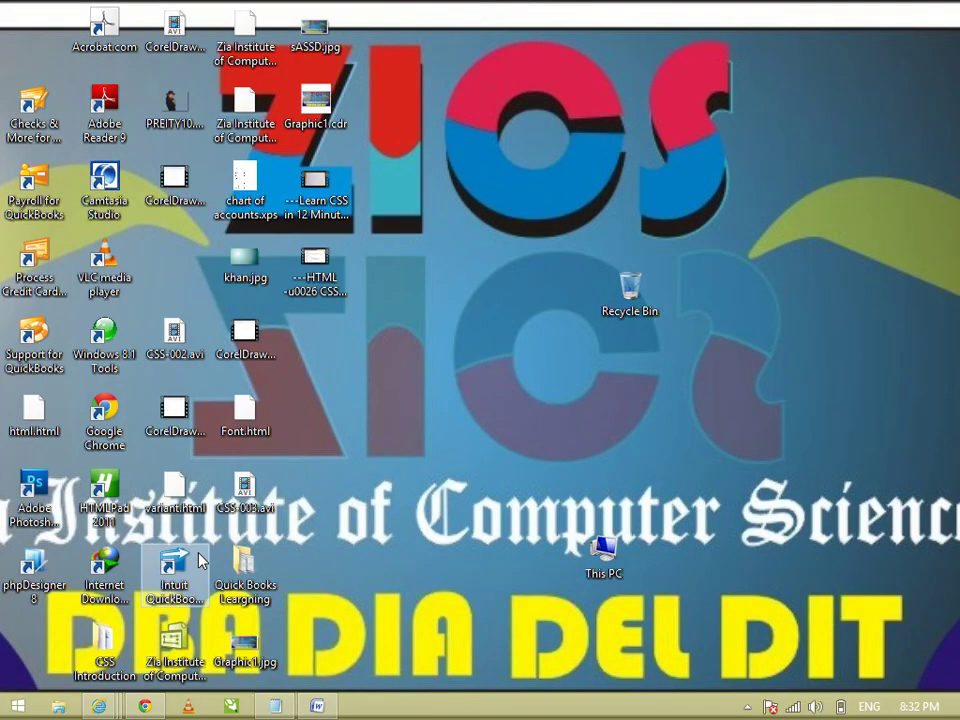
Set the projection mode to Extend through the Devices charm.
{"action": "key", "text": "super+c"}
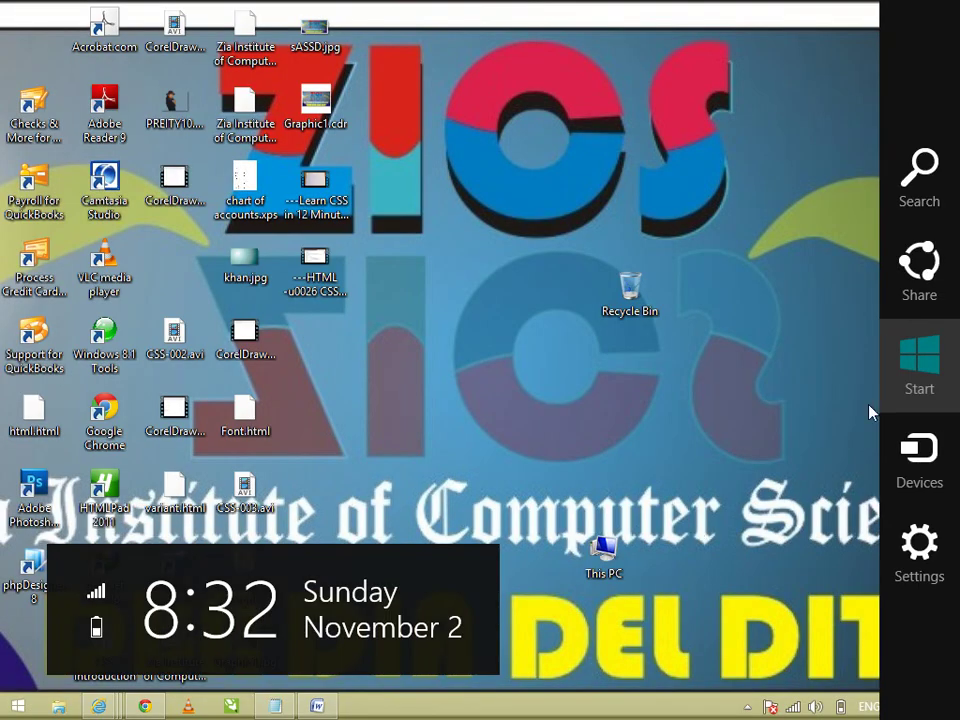
{"action": "left_click", "coordinate": [917, 458]}
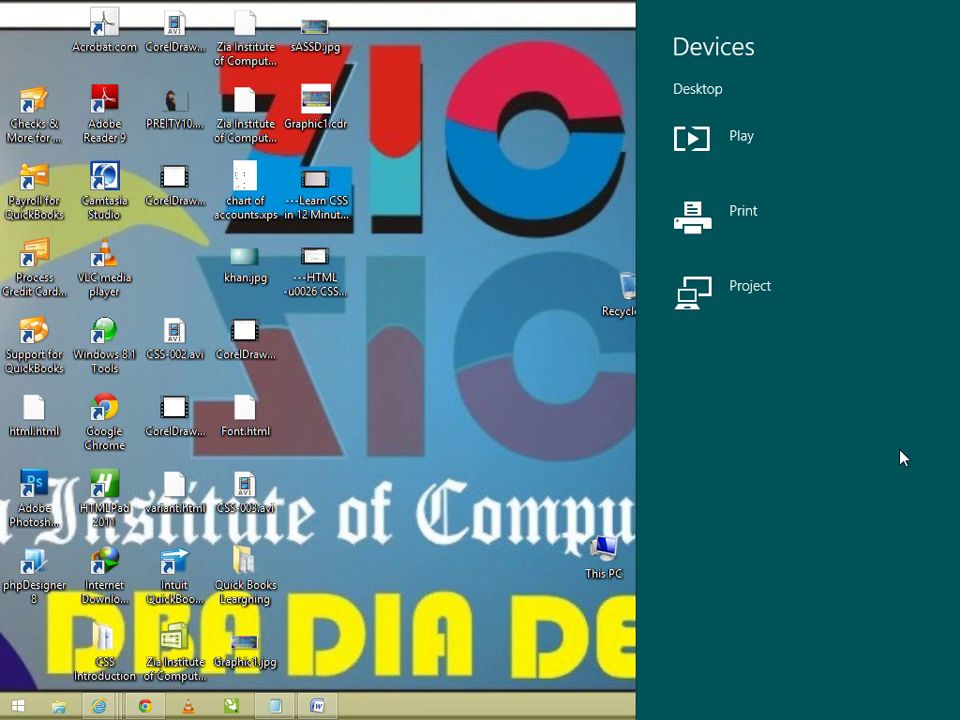
{"action": "left_click", "coordinate": [791, 317]}
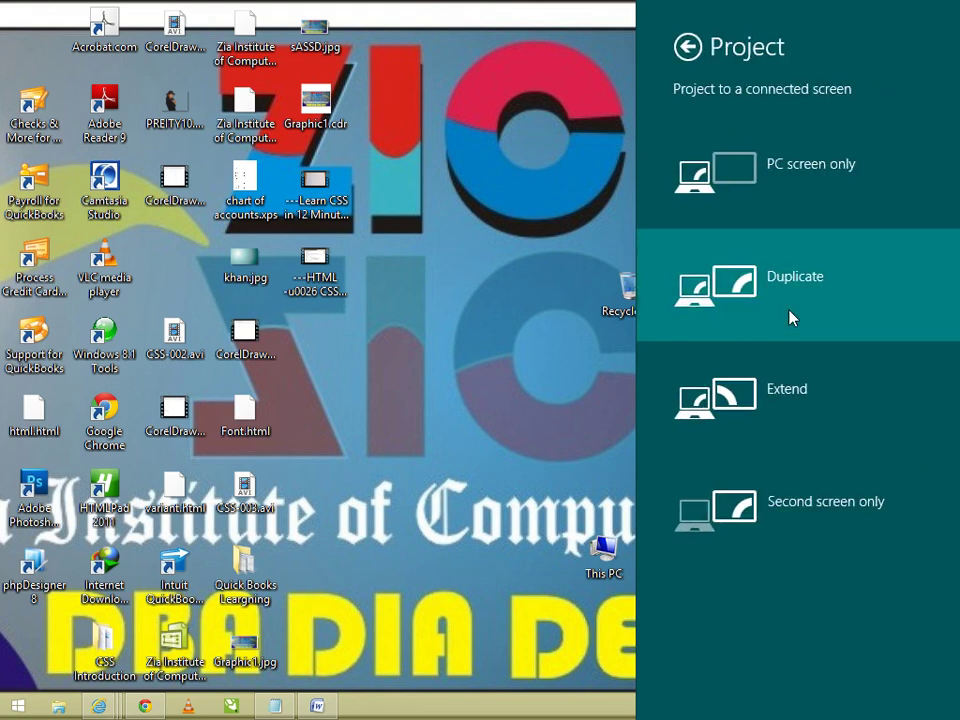
{"action": "left_click", "coordinate": [753, 372]}
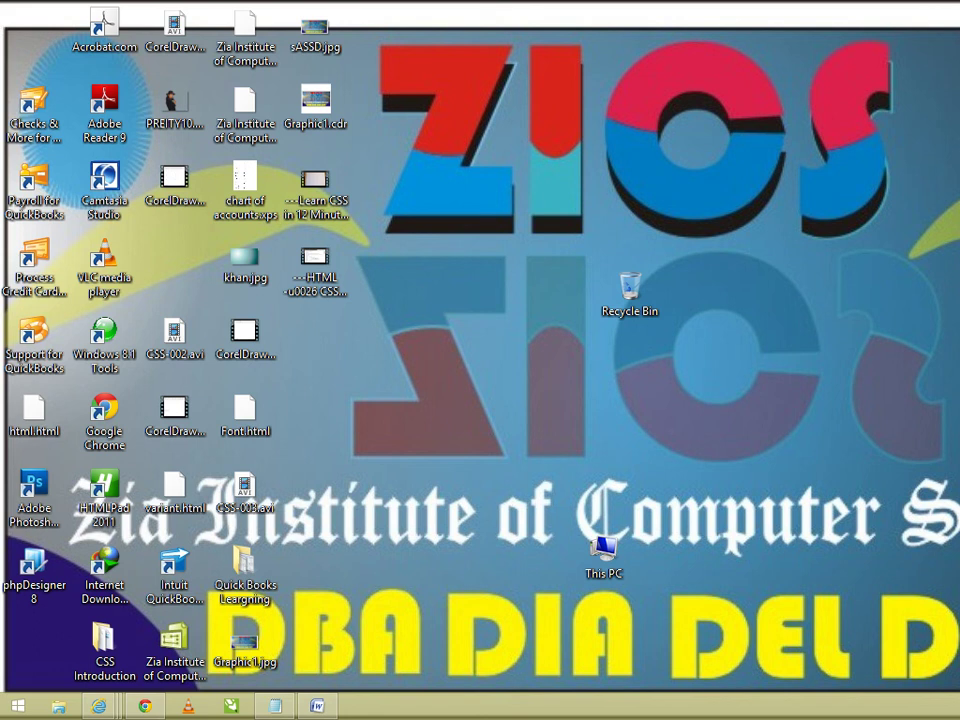
Bring up the charms bar and its Settings from the extended desktop.
{"action": "key", "text": "super+c"}
{"action": "key", "text": "super+i"}
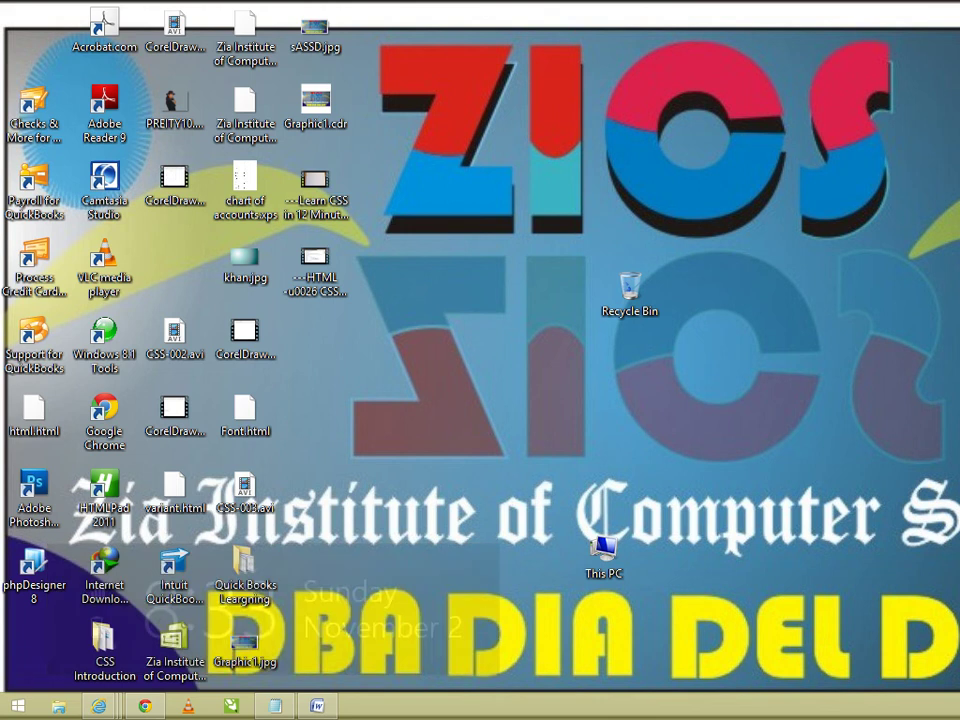